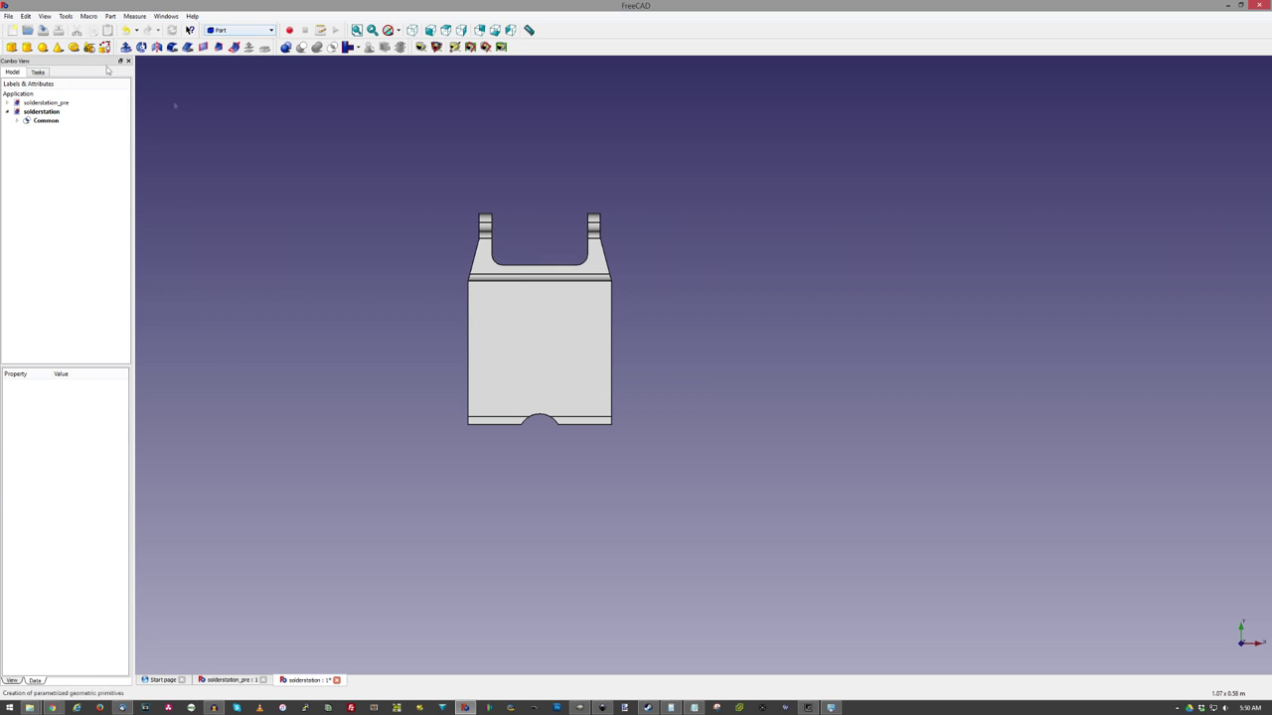
# - Start an XY-Plane sketch in Part Design and centre the view on the plate outline
pyautogui.click(238, 30)
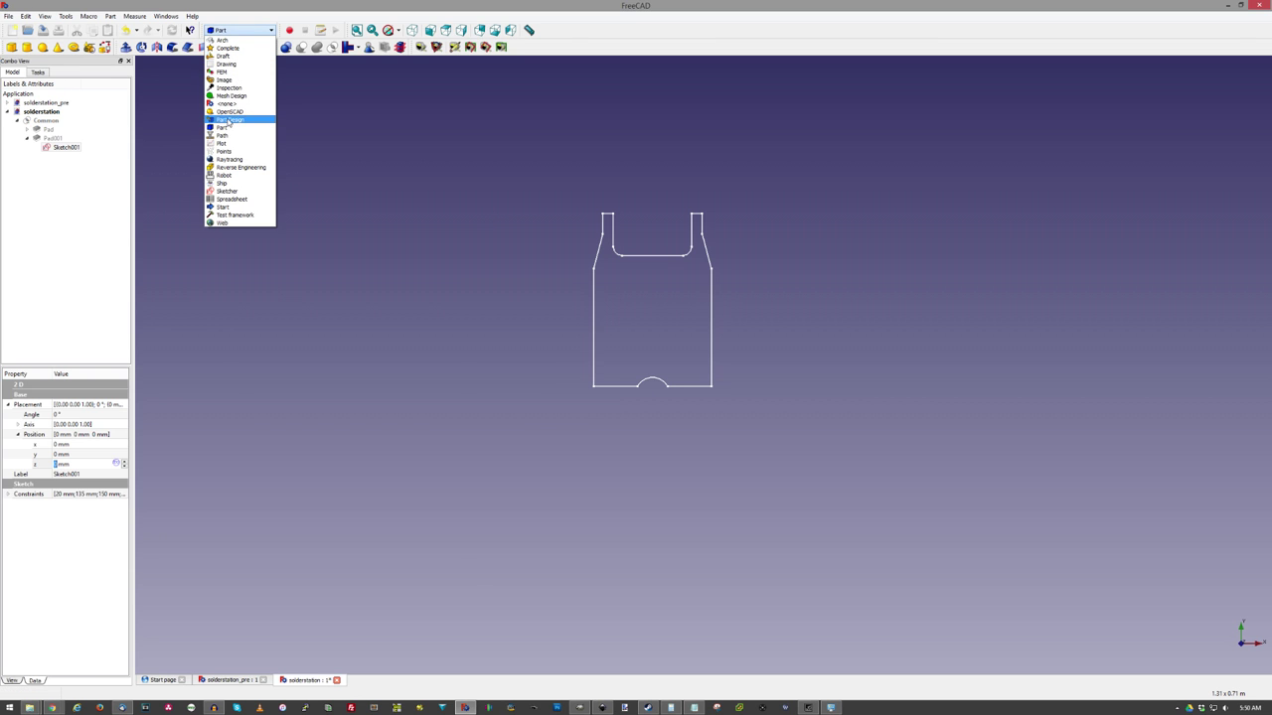
pyautogui.click(229, 125)
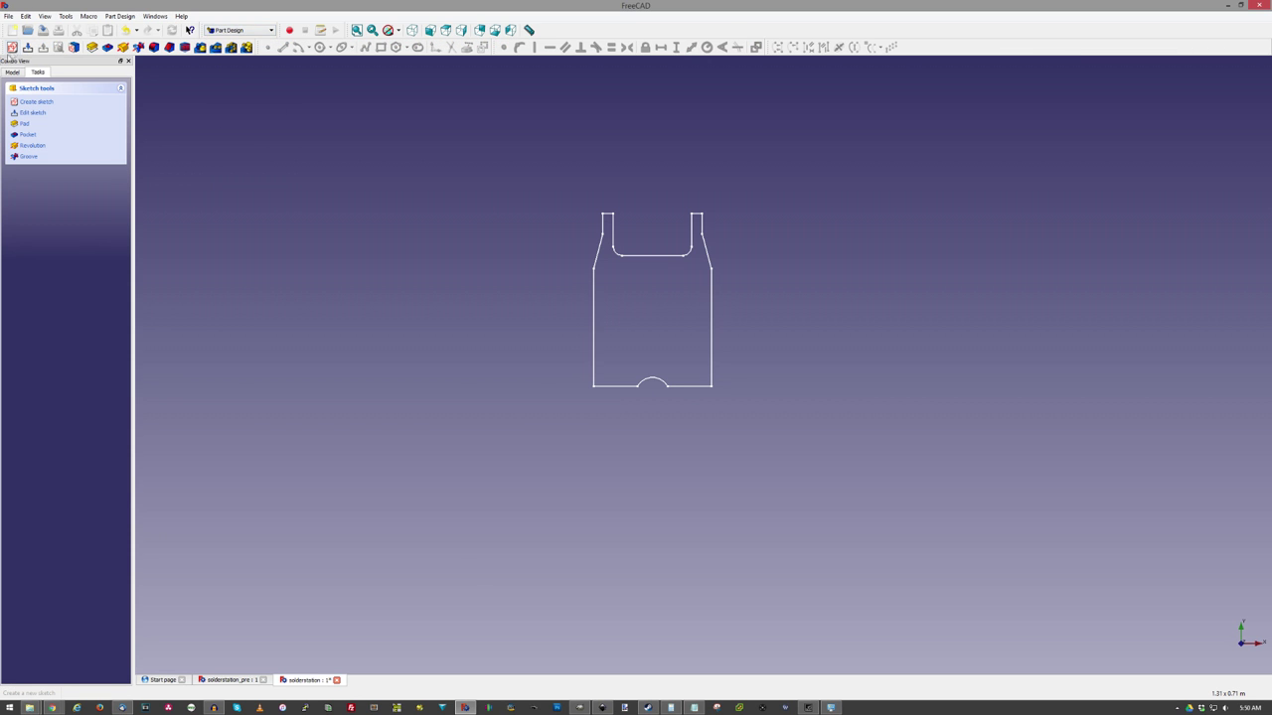
pyautogui.click(12, 47)
pyautogui.click(616, 394)
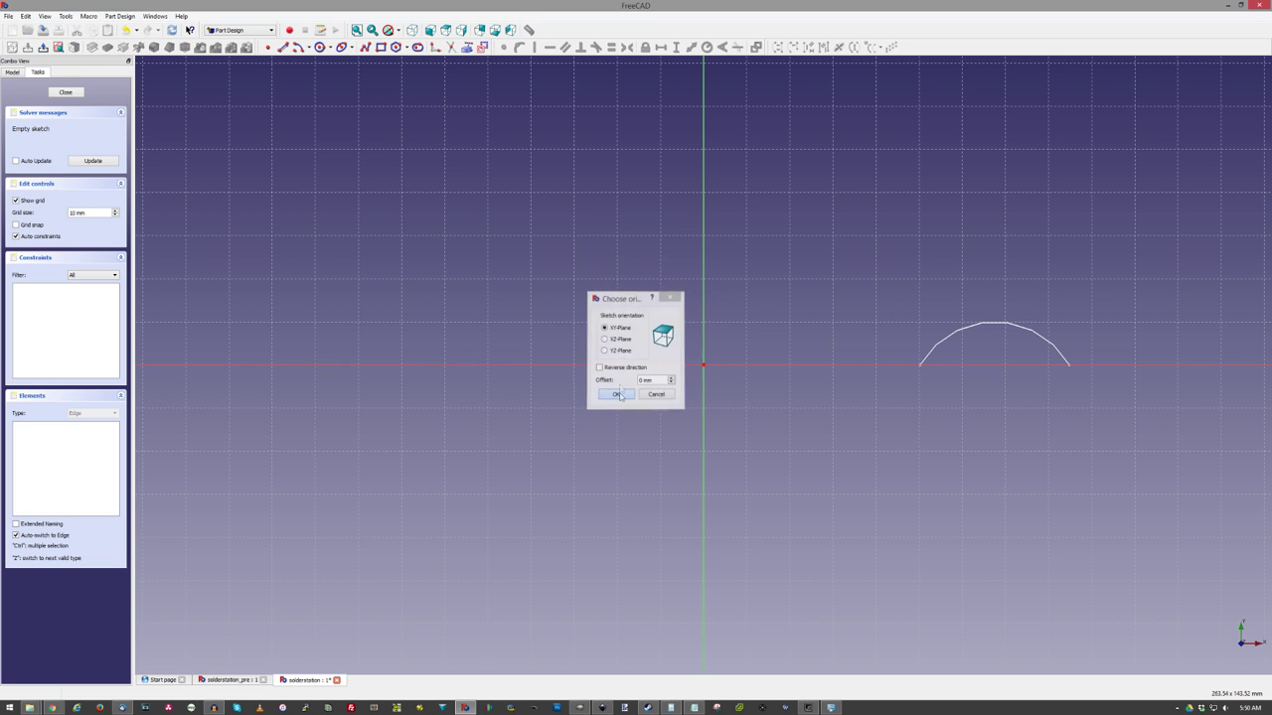
pyautogui.scroll(-7, 582, 340)
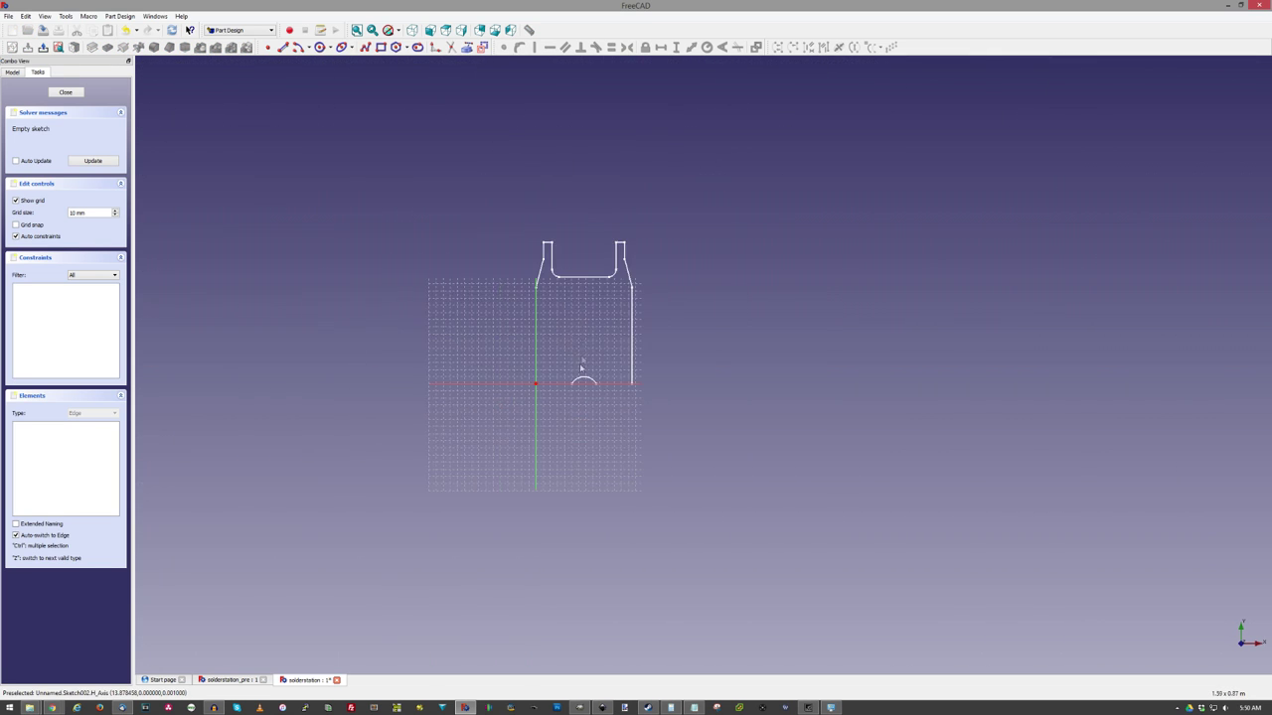
pyautogui.scroll(4, 560, 315)
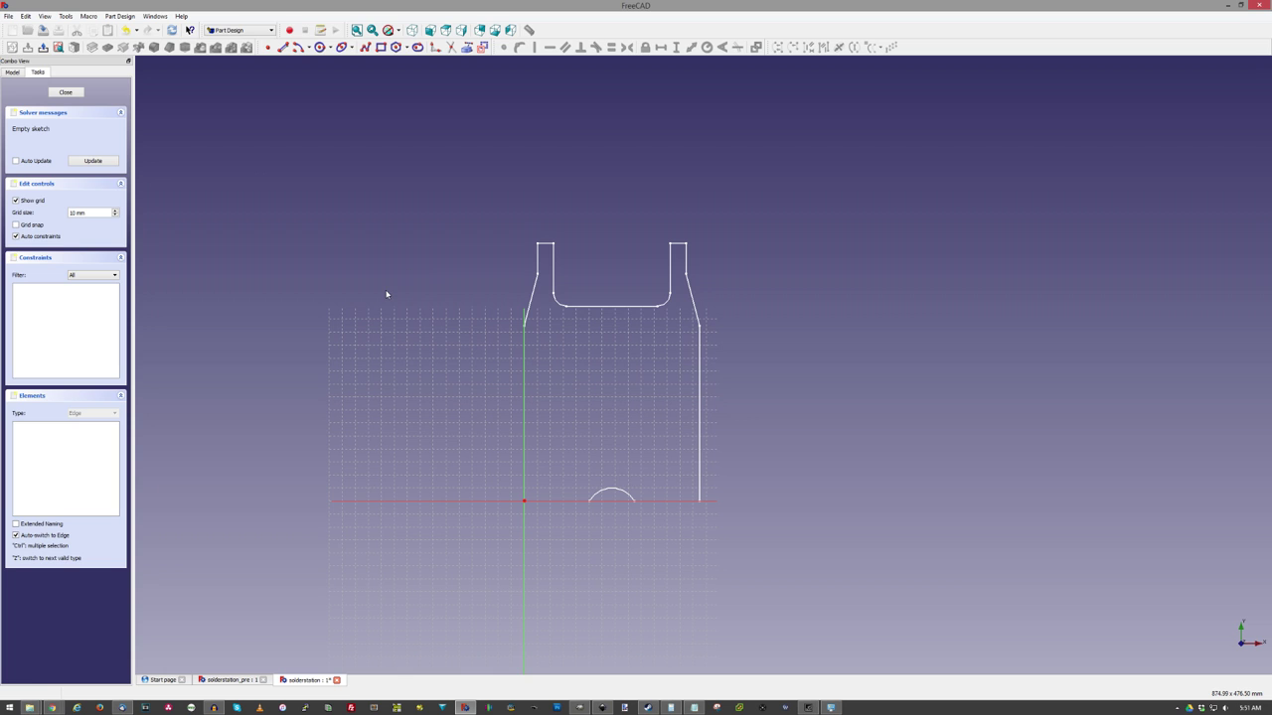
pyautogui.moveTo(386, 294); pyautogui.dragTo(310, 202, button='middle')
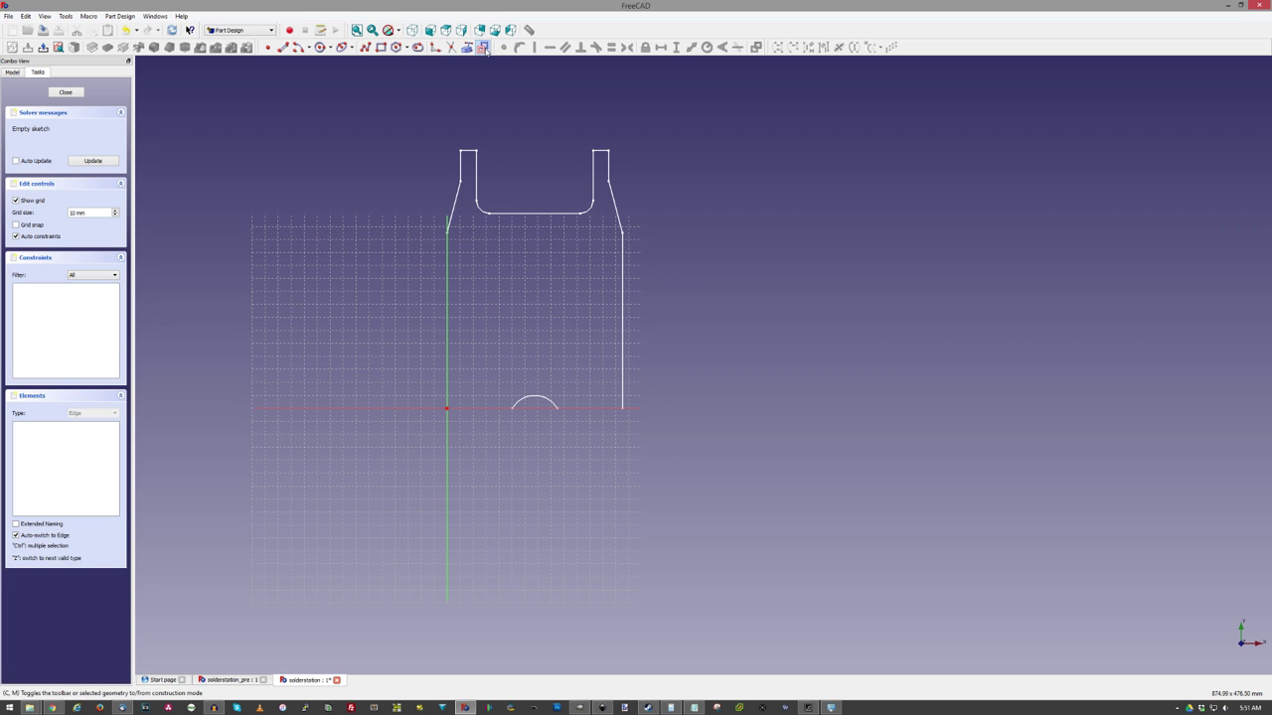
# - Draw horizontal slot rectangles stacked upward from just above the notch
pyautogui.click(417, 47)
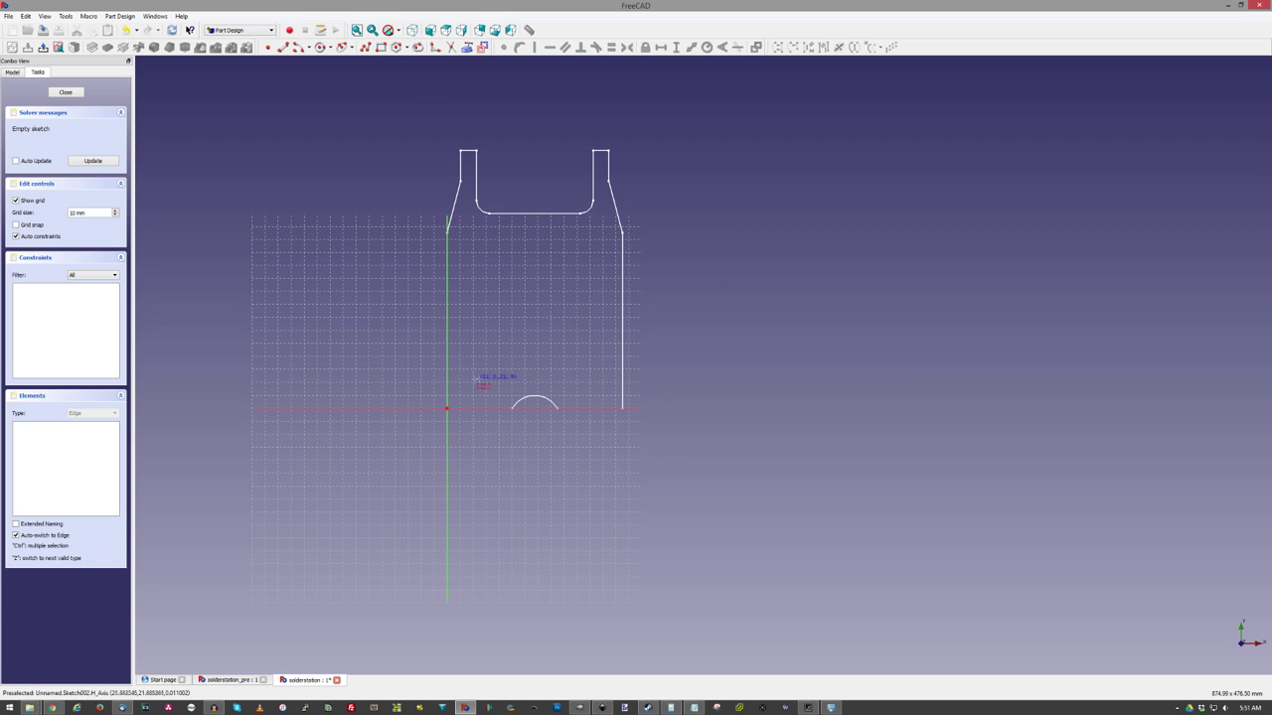
pyautogui.click(478, 373)
pyautogui.click(594, 386)
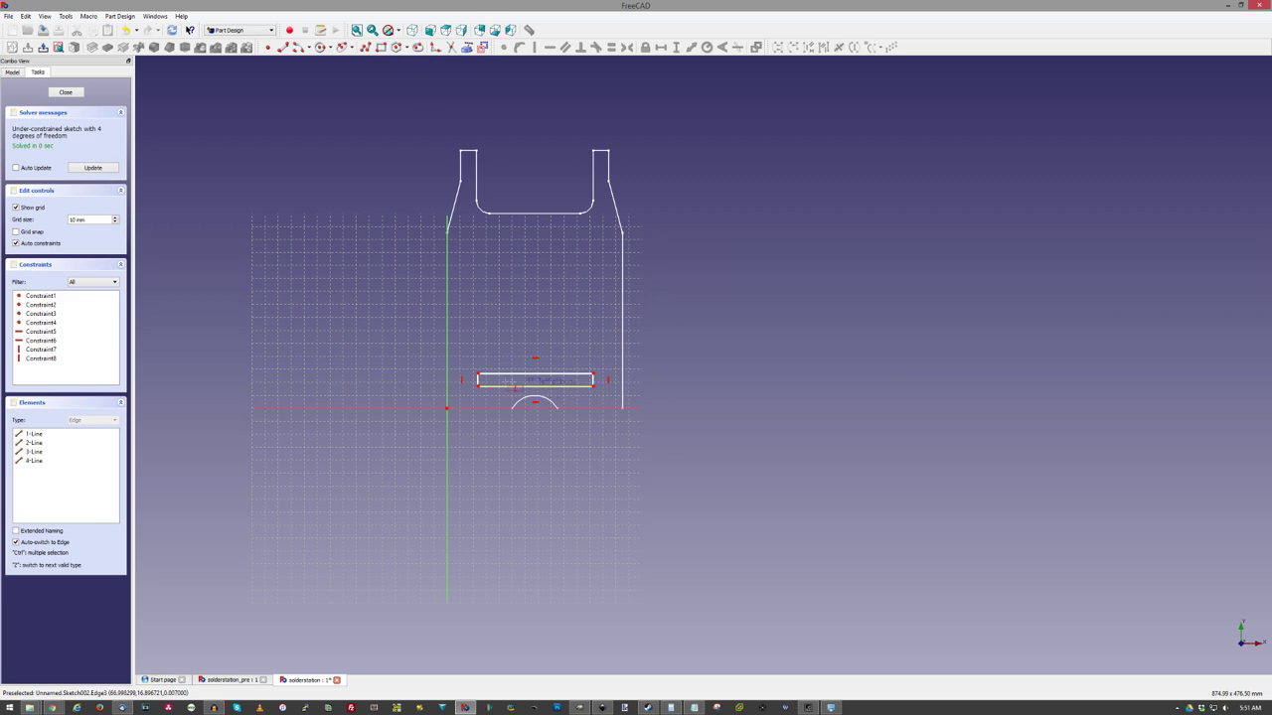
pyautogui.scroll(3, 509, 381)
pyautogui.click(431, 327)
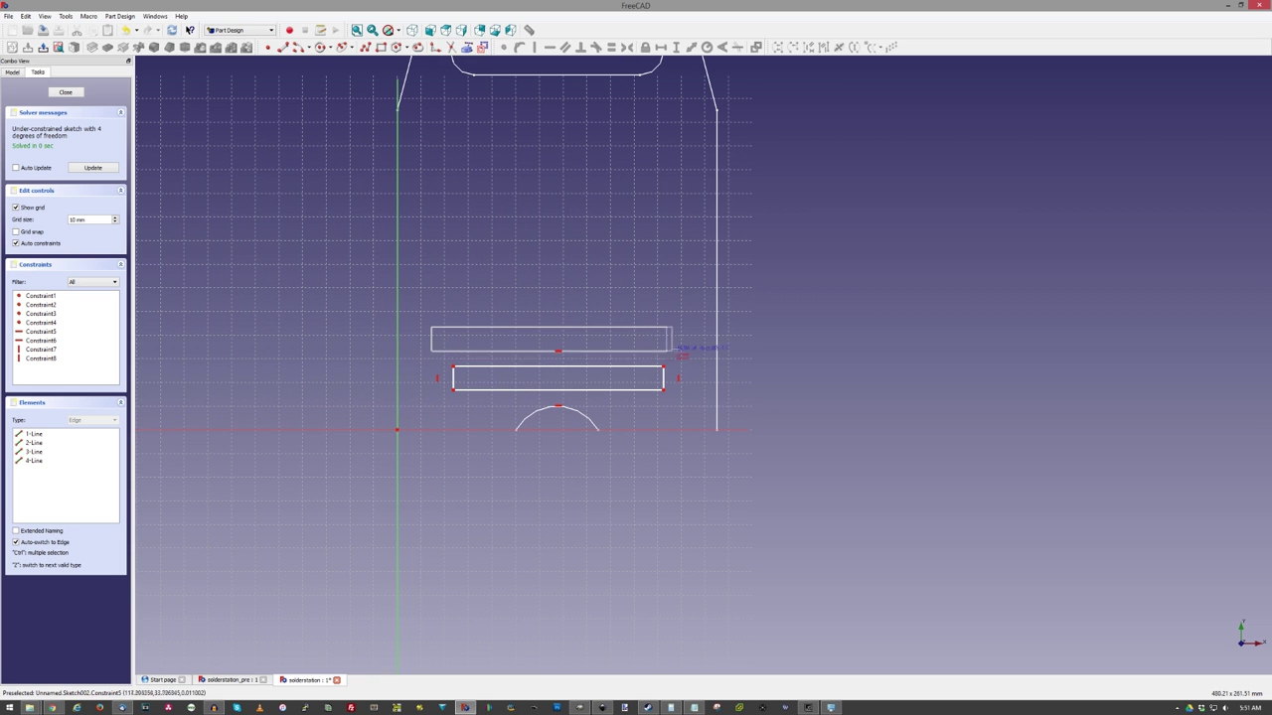
pyautogui.click(686, 351)
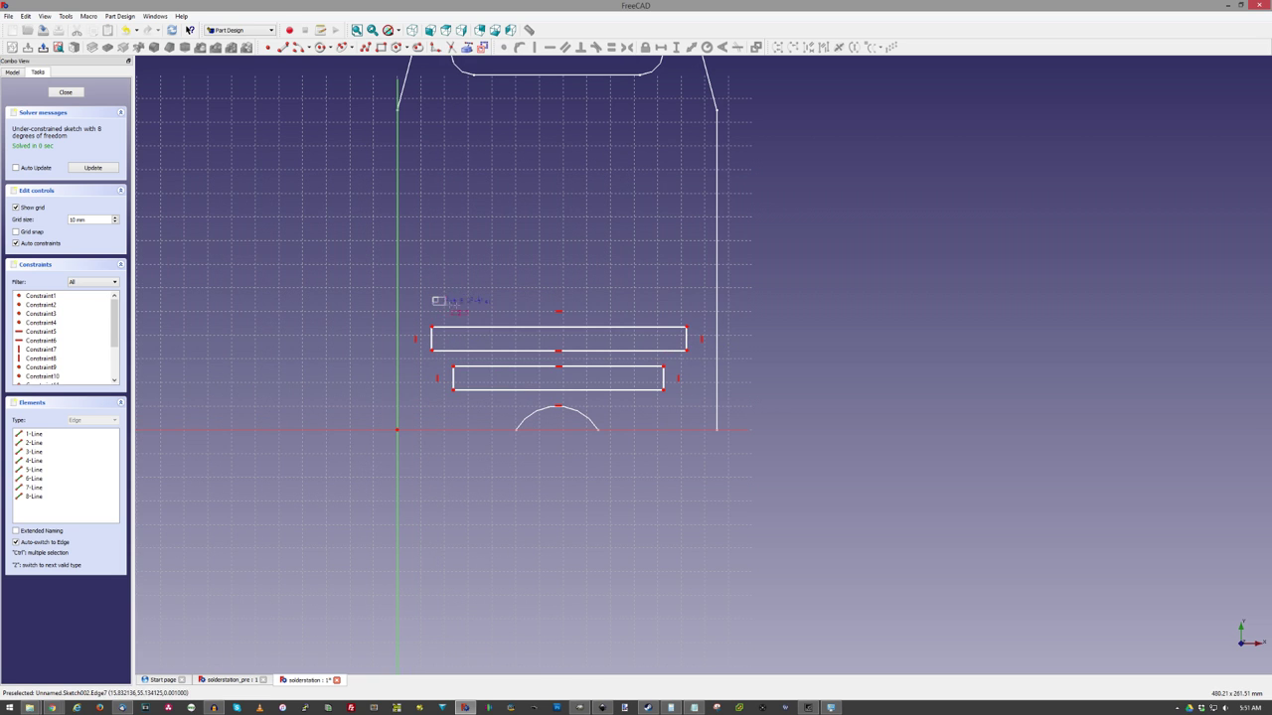
pyautogui.click(432, 298)
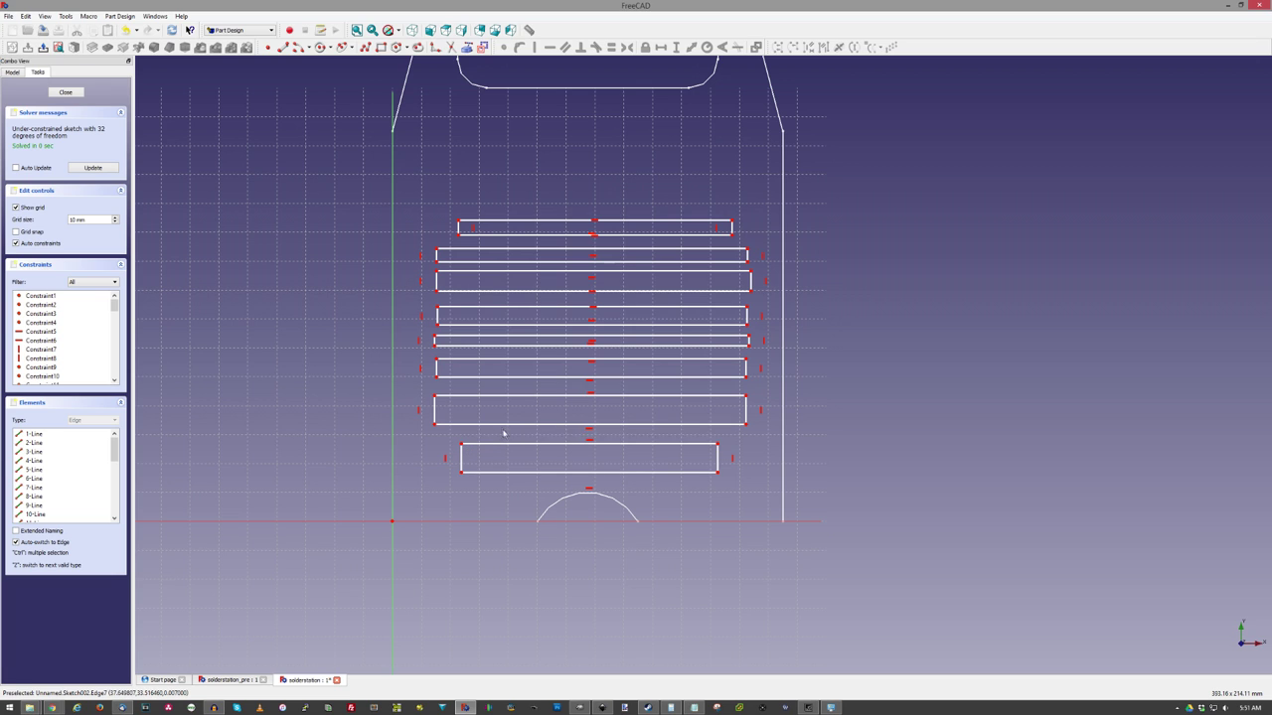
# - Give the bottom slot a 10 mm height and make the other slots' left edges equal
pyautogui.click(462, 459)
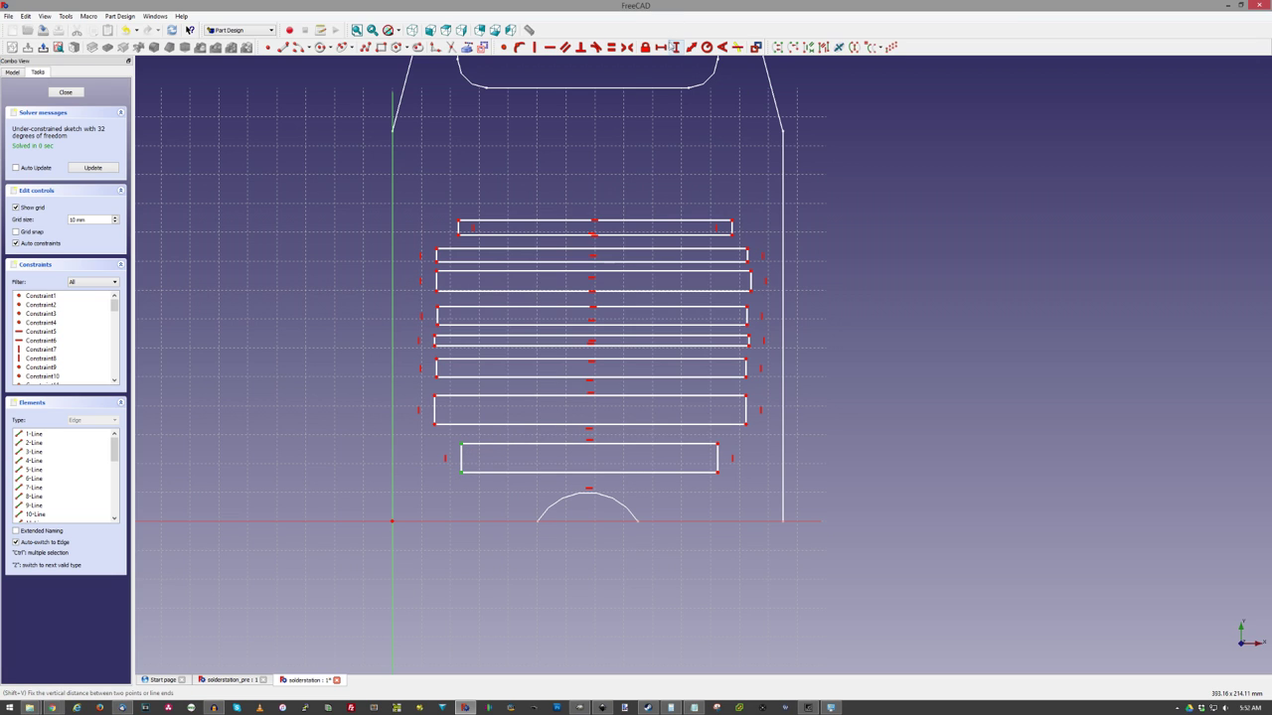
pyautogui.click(675, 47)
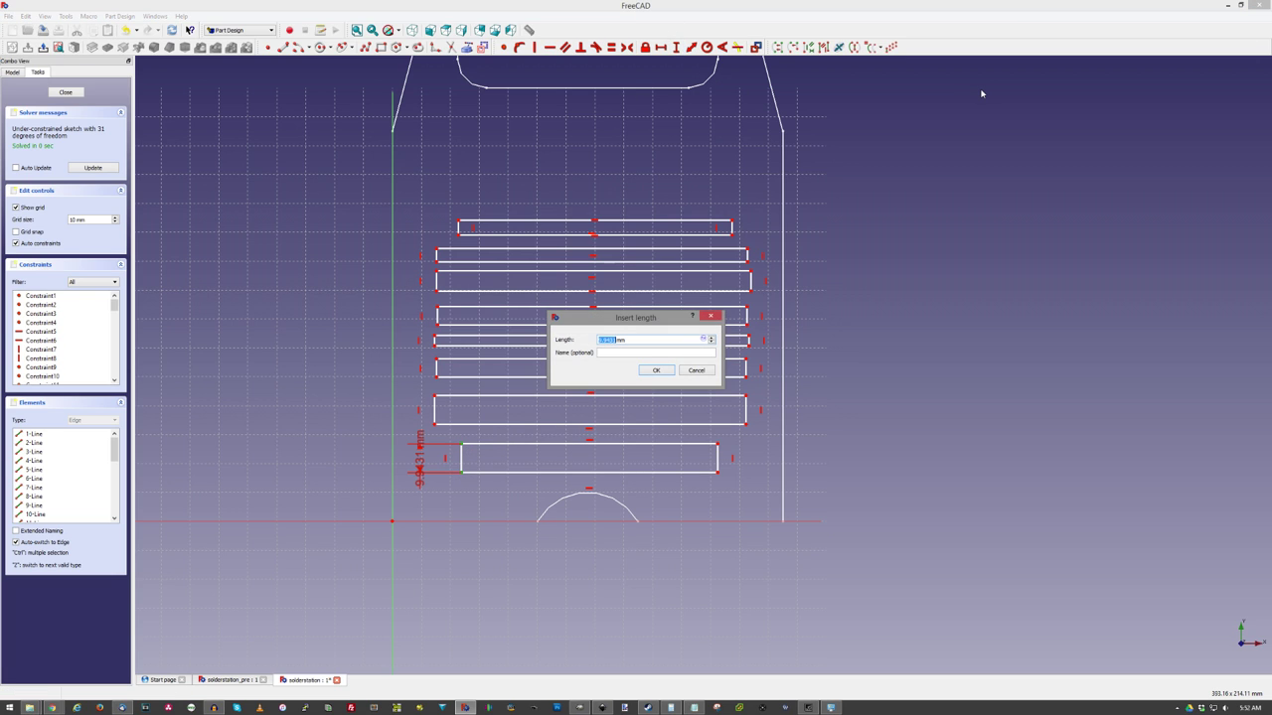
pyautogui.press('Return')
pyautogui.click(436, 368)
pyautogui.click(435, 411)
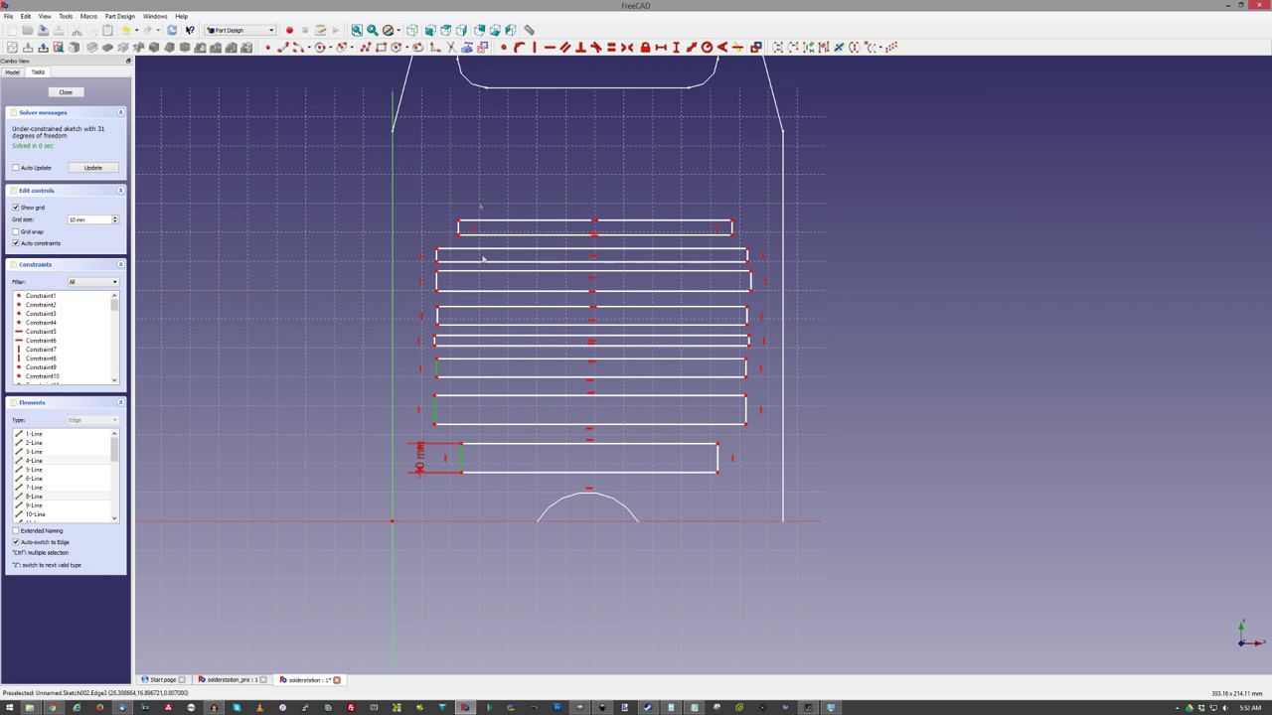
pyautogui.click(435, 342)
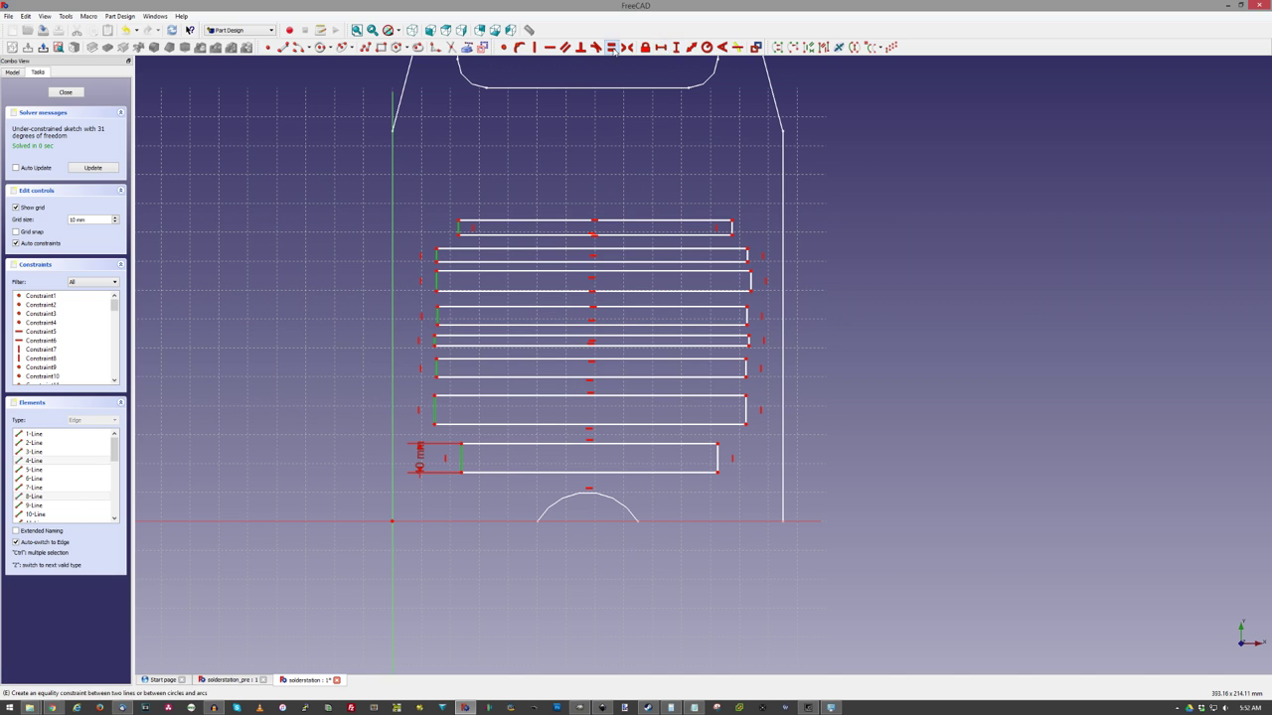
pyautogui.click(675, 46)
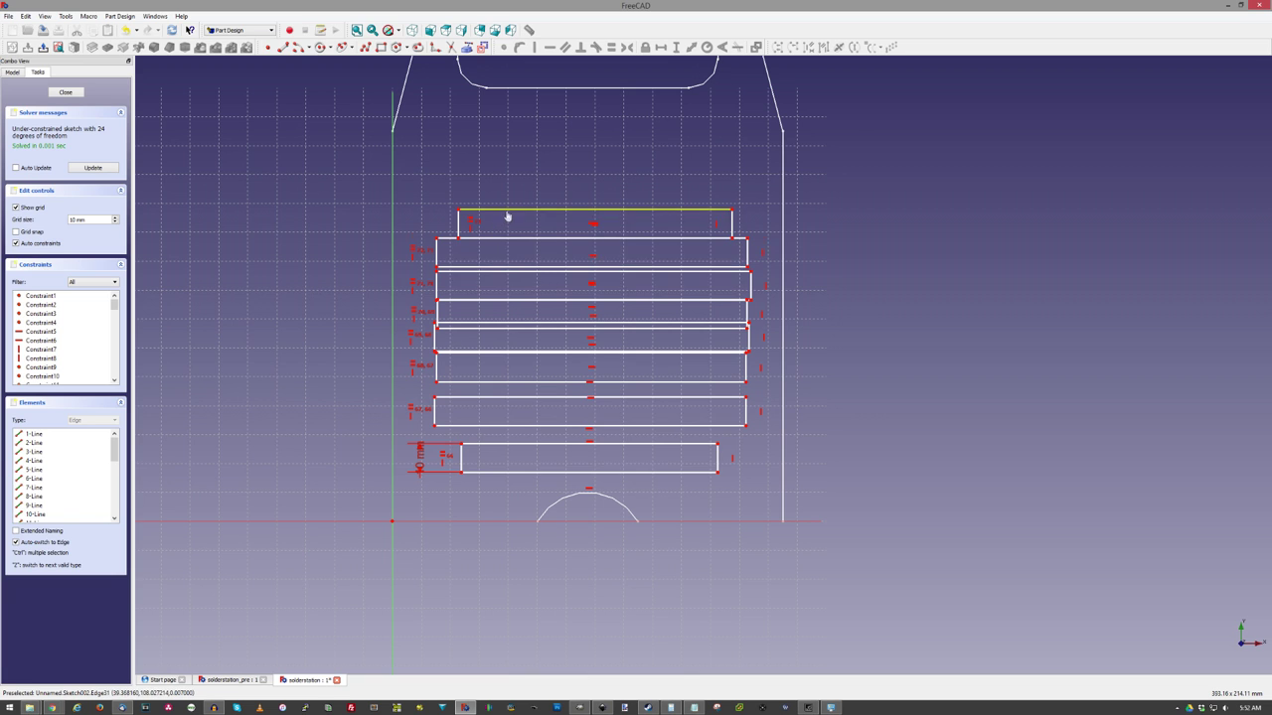
# - Move the top slot up and set a 5 mm vertical gap between slots
pyautogui.moveTo(505, 215); pyautogui.dragTo(448, 361)
pyautogui.scroll(3, 452, 335)
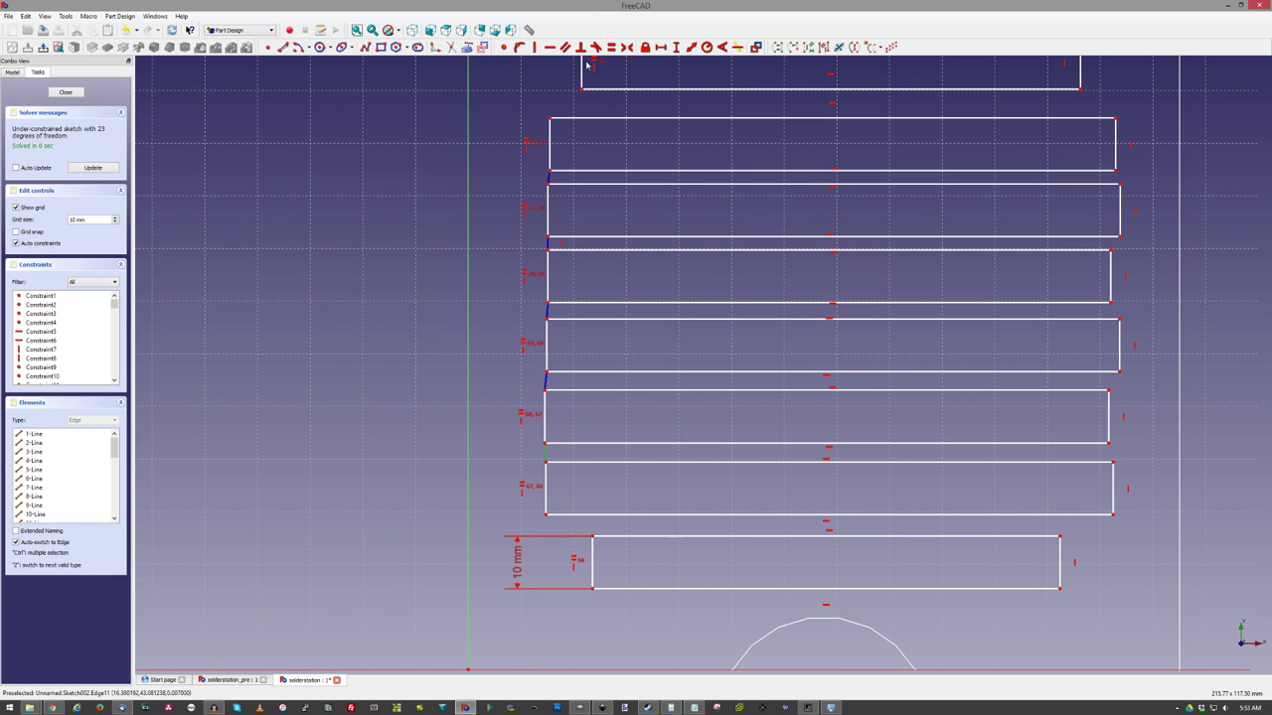
pyautogui.click(546, 460)
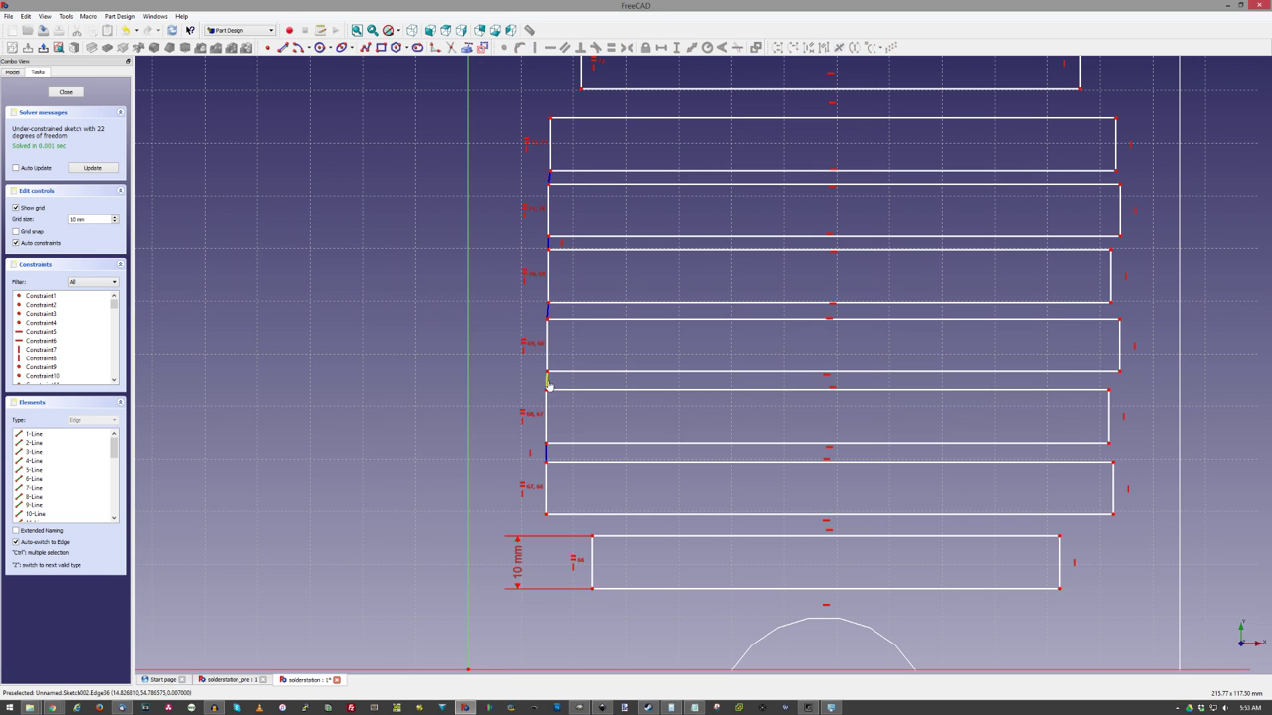
pyautogui.click(546, 318)
pyautogui.click(676, 47)
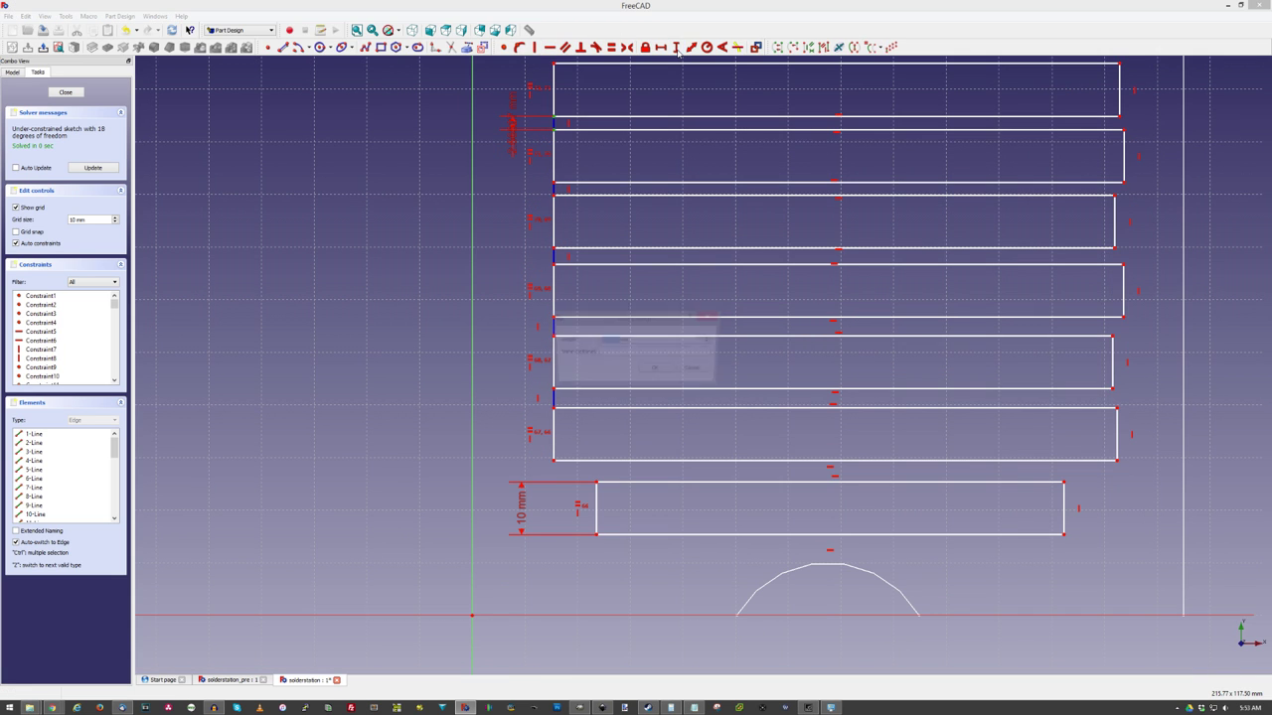
pyautogui.write('5')
pyautogui.press('Return')
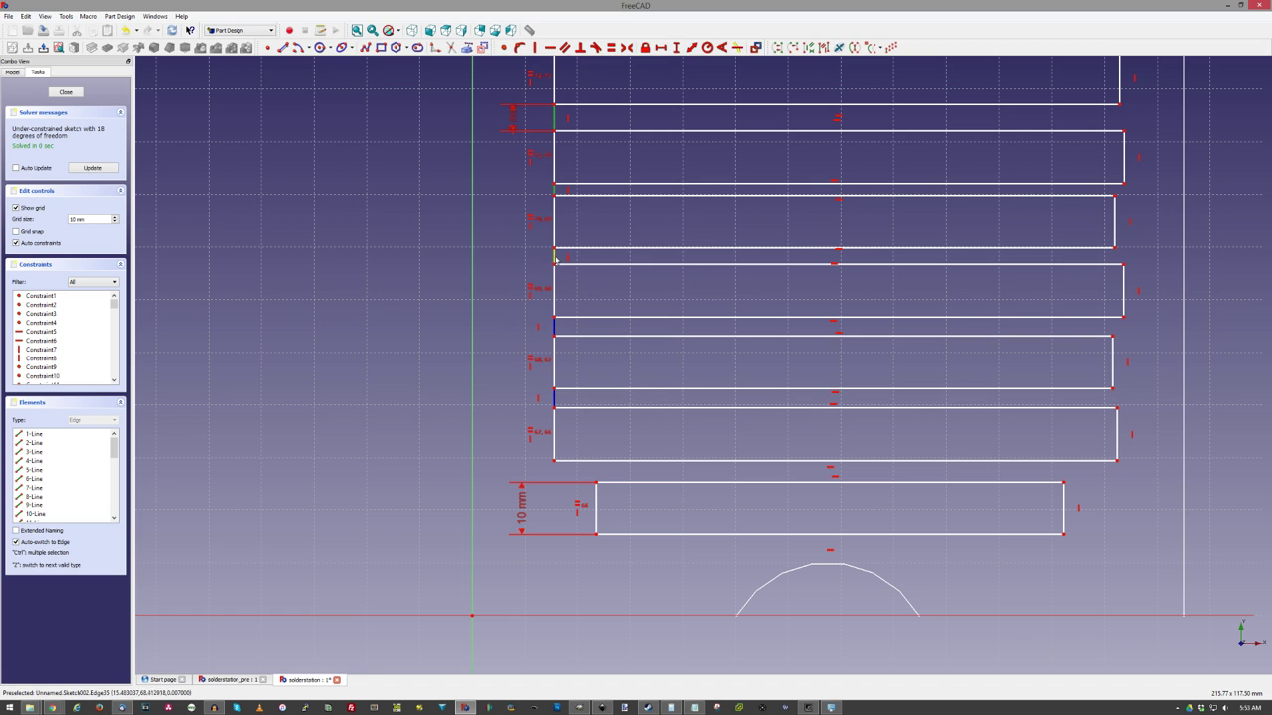
# - Set the top slot's width to 90 mm
pyautogui.click(554, 400)
pyautogui.click(612, 47)
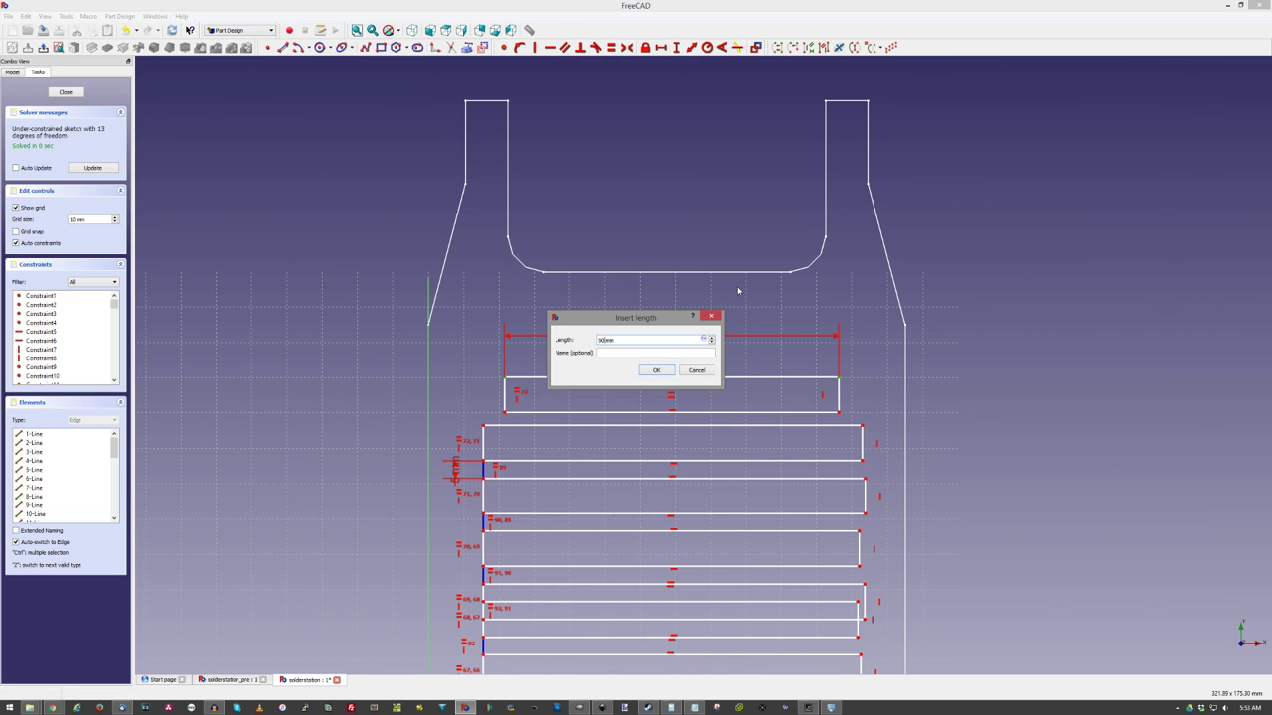
pyautogui.write('90')
pyautogui.press('Return')
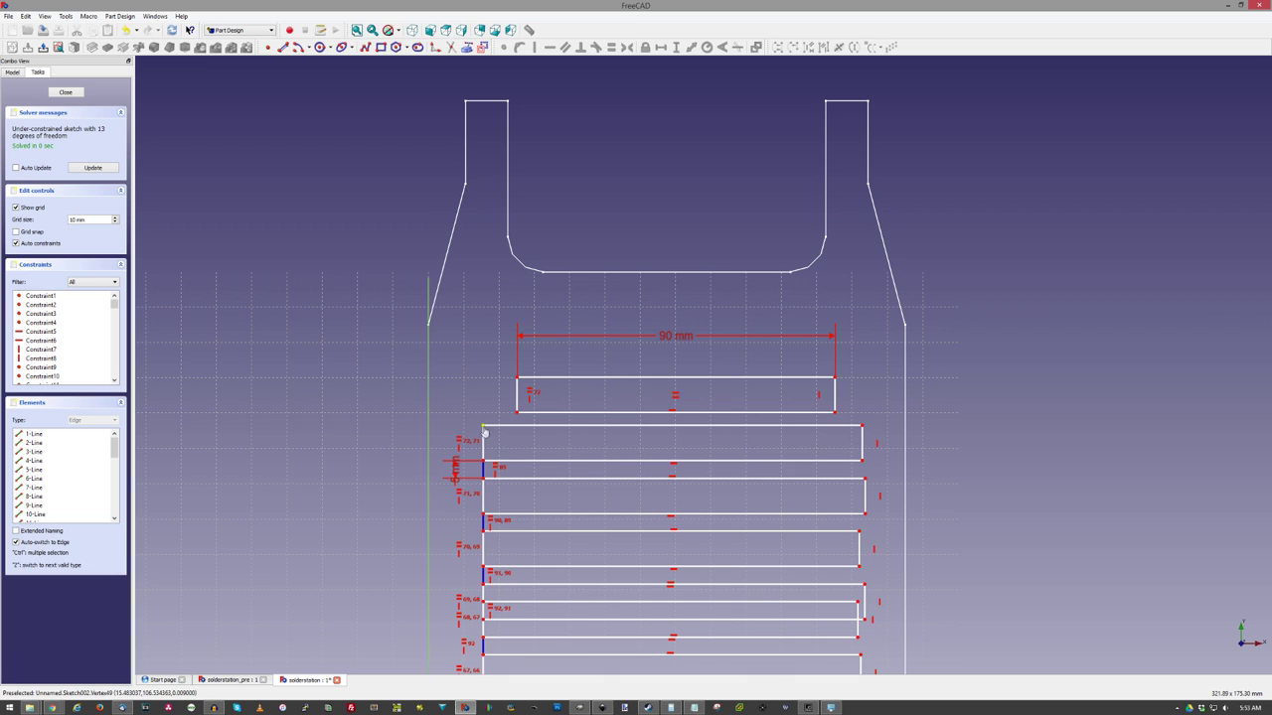
# - Set the second slot's width to 120 mm between its top corners
pyautogui.click(483, 429)
pyautogui.click(863, 428)
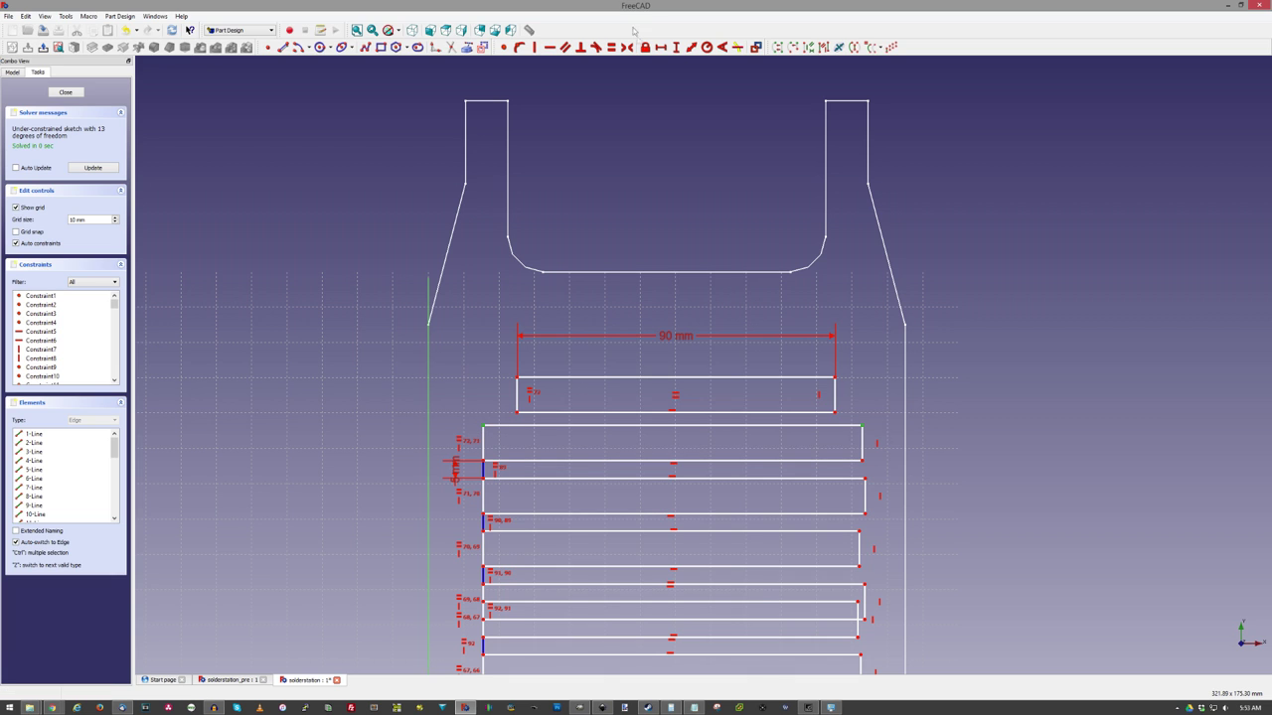
pyautogui.click(661, 46)
pyautogui.write('12mm')
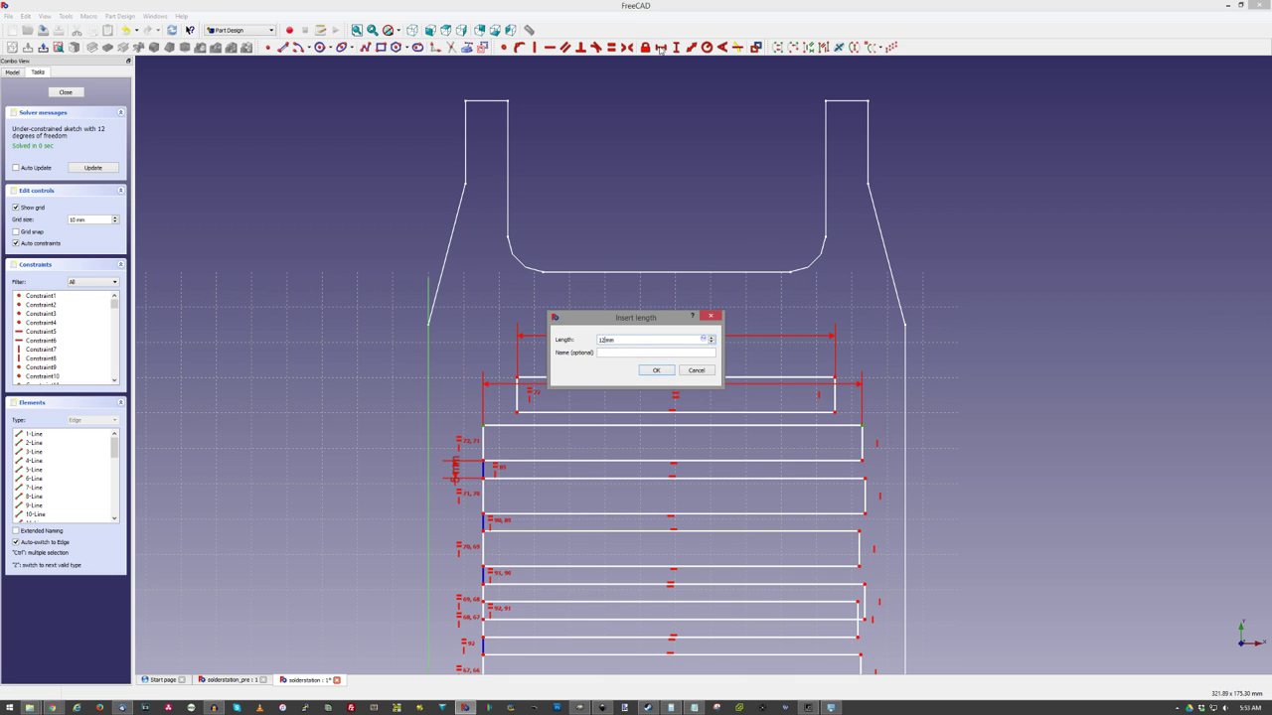
pyautogui.write('0')
pyautogui.press('Return')
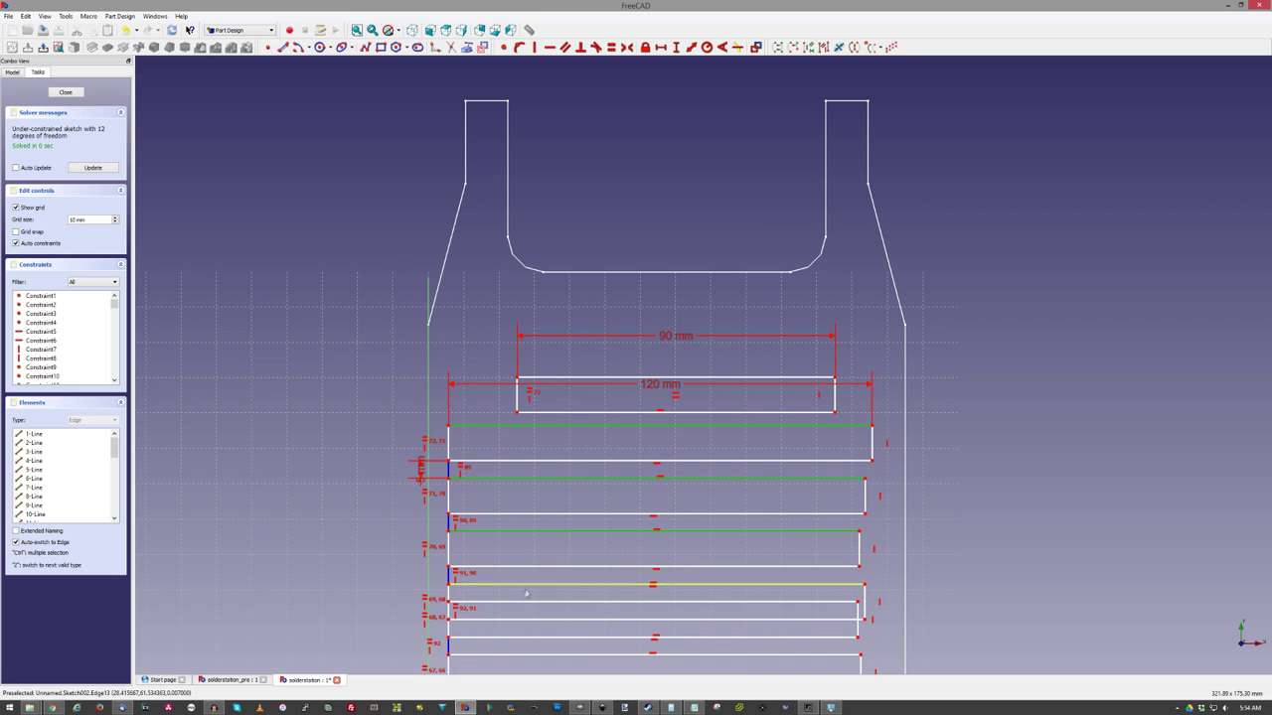
pyautogui.click(527, 592)
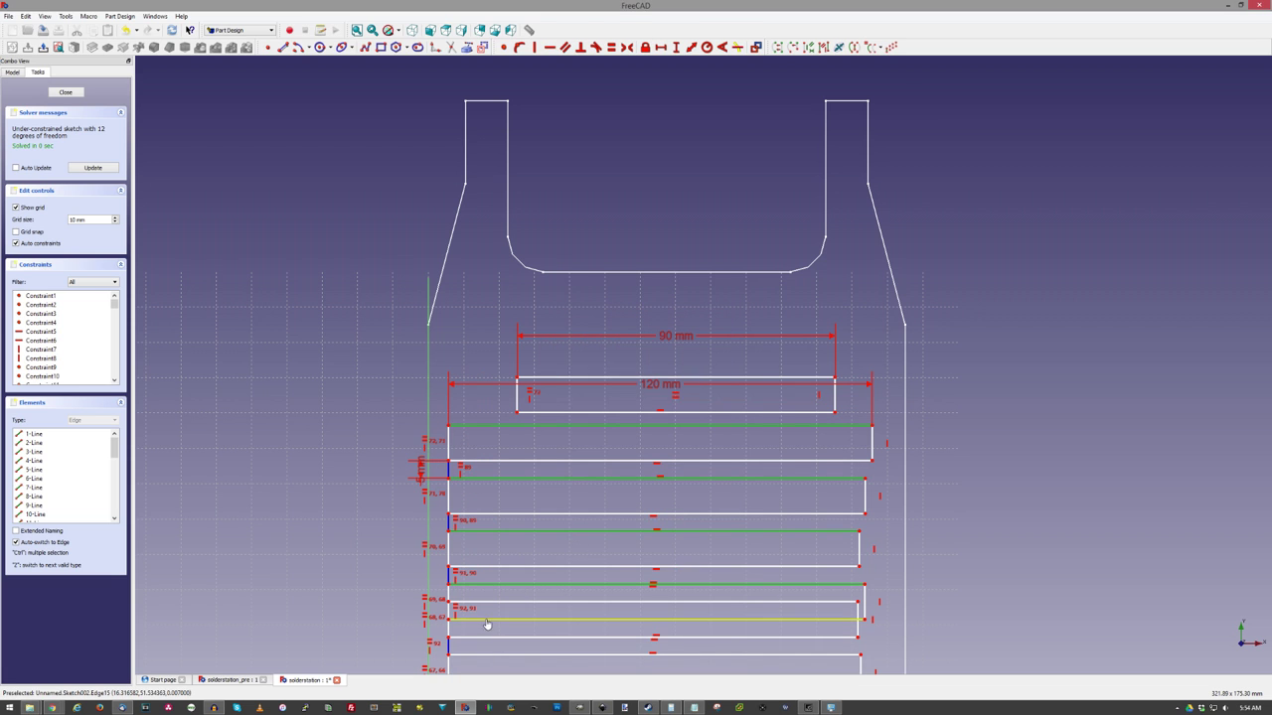
pyautogui.scroll(-1, 498, 579)
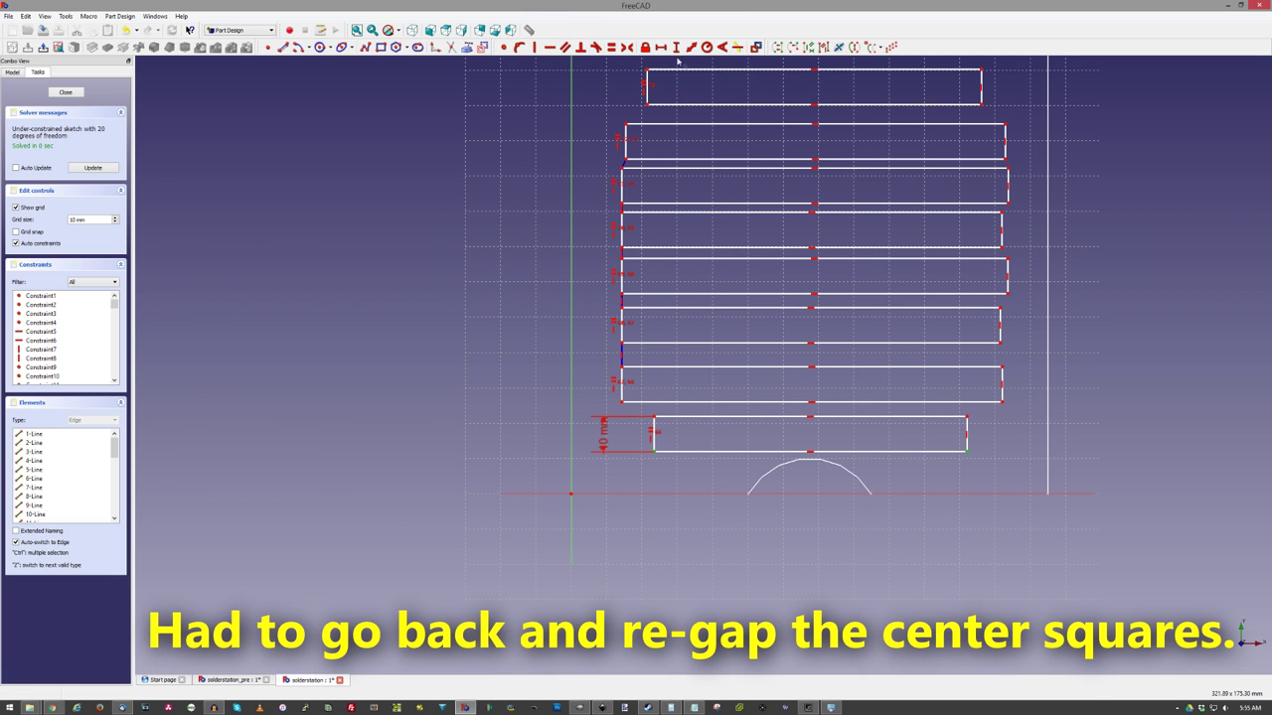
# - Make the bottom slot 90 mm wide and 10 mm from the horizontal axis
pyautogui.click(661, 46)
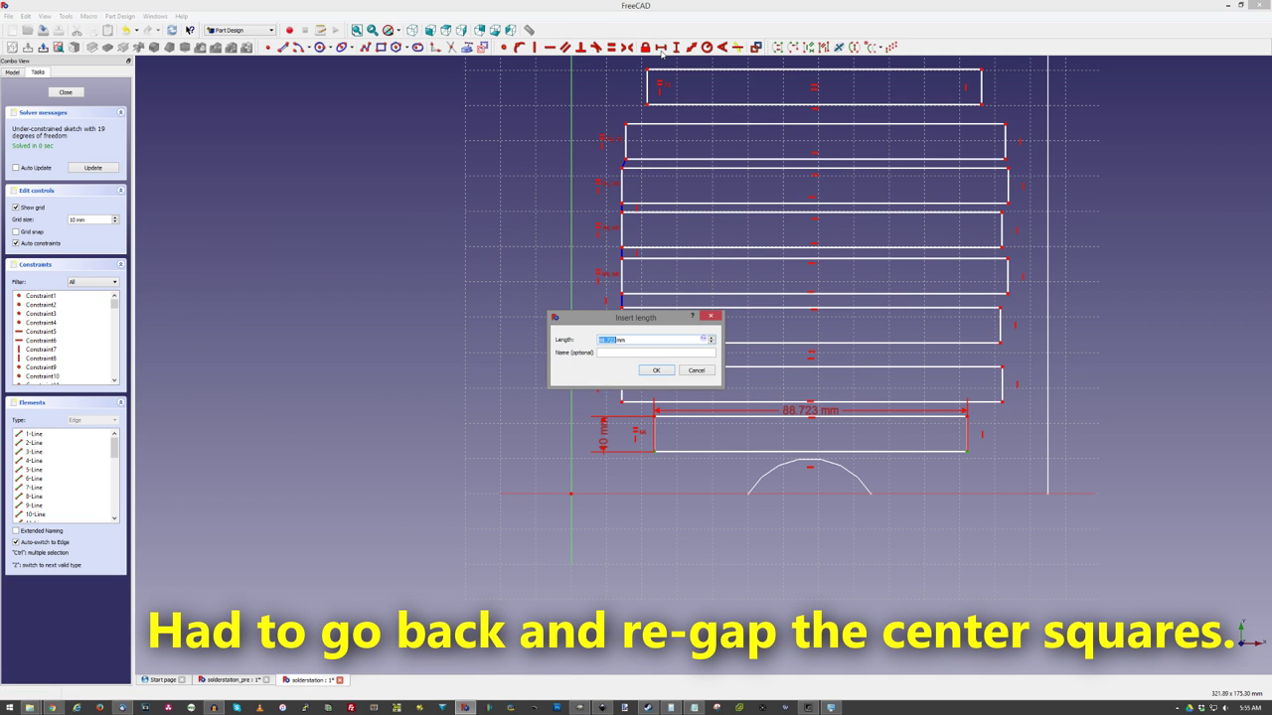
pyautogui.write('90')
pyautogui.press('Return')
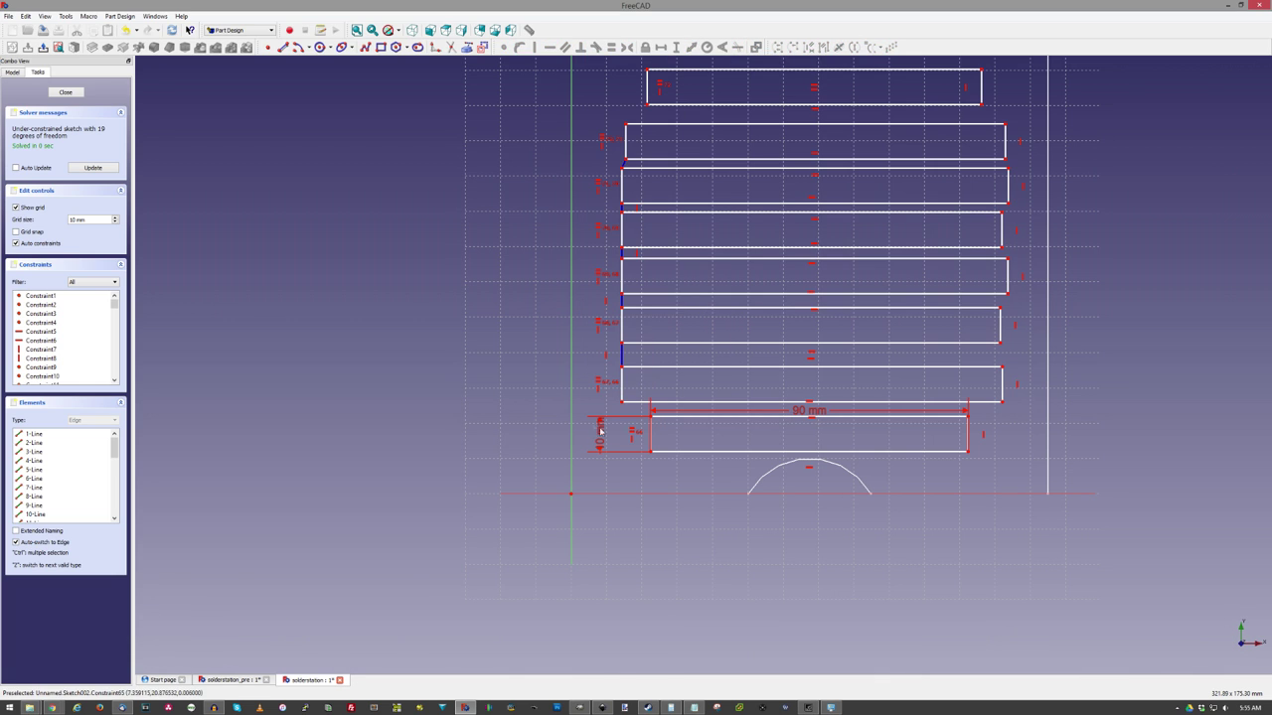
pyautogui.click(648, 494)
pyautogui.click(675, 47)
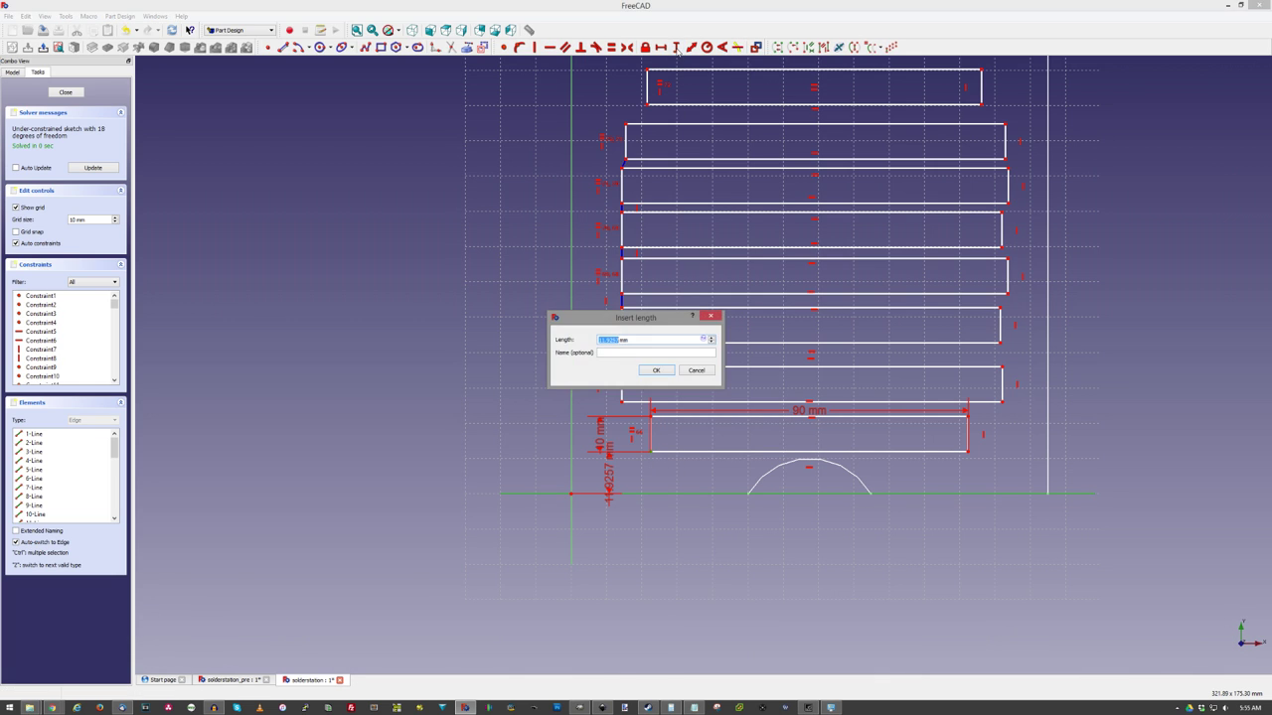
pyautogui.press('Return')
pyautogui.scroll(3, 650, 295)
pyautogui.click(675, 47)
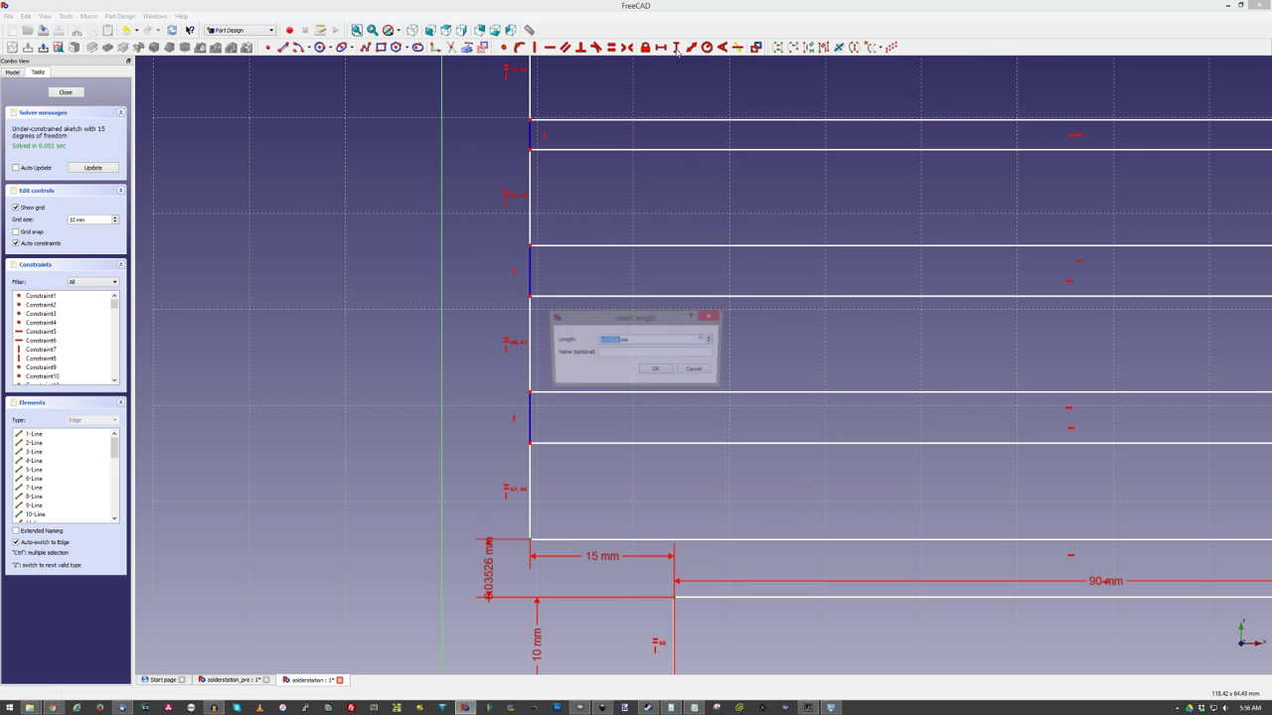
pyautogui.press('Return')
pyautogui.scroll(-5, 650, 378)
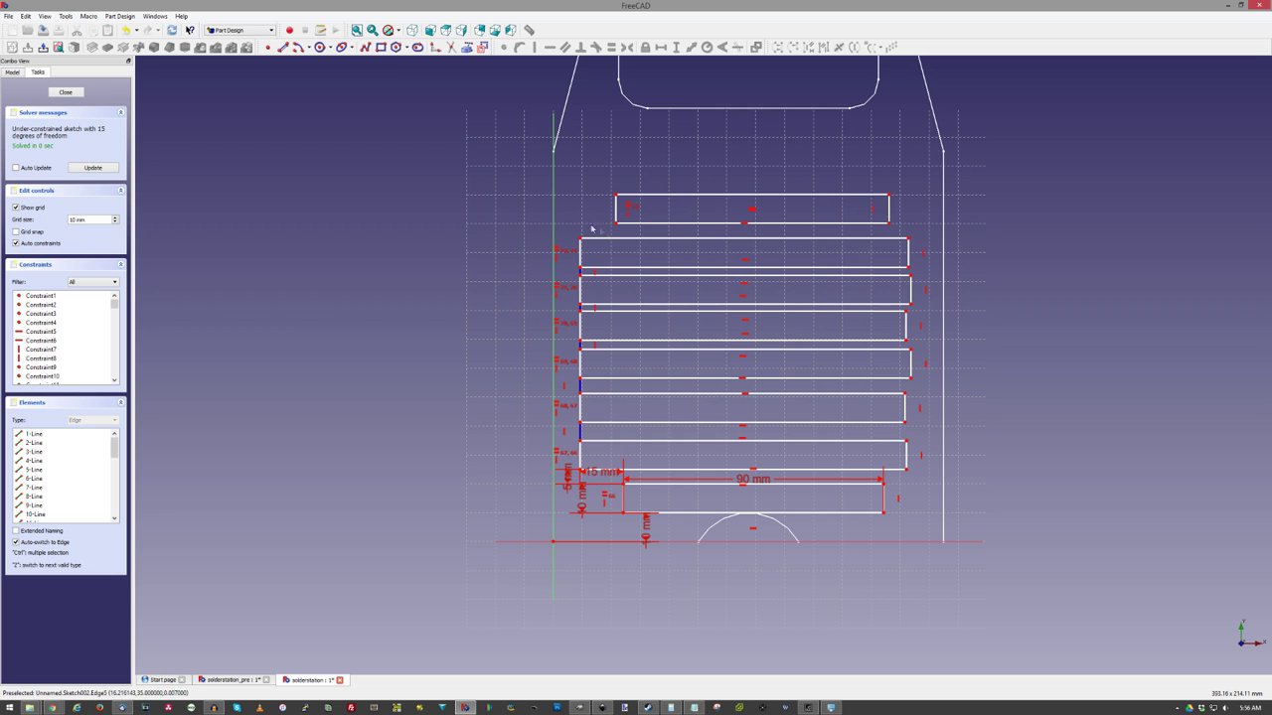
pyautogui.scroll(2, 587, 278)
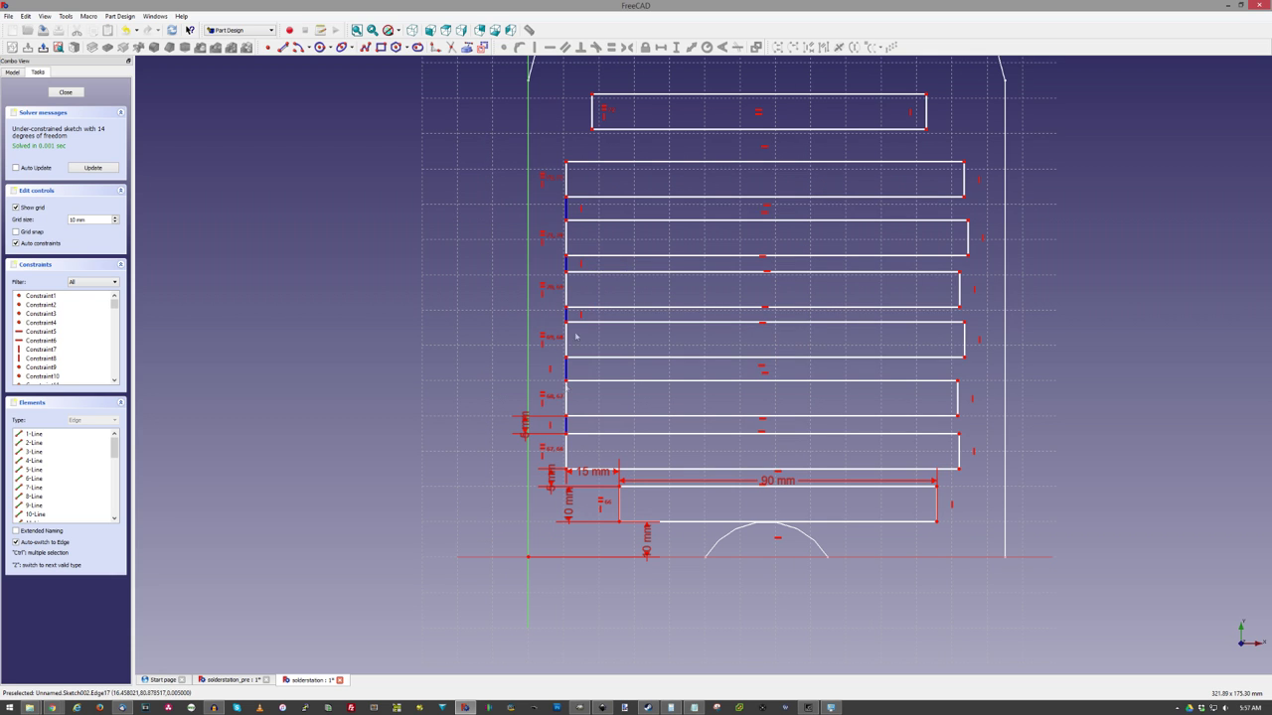
# - Make the slots' short edges equal, and the bottom and top slot edges equal
pyautogui.click(566, 428)
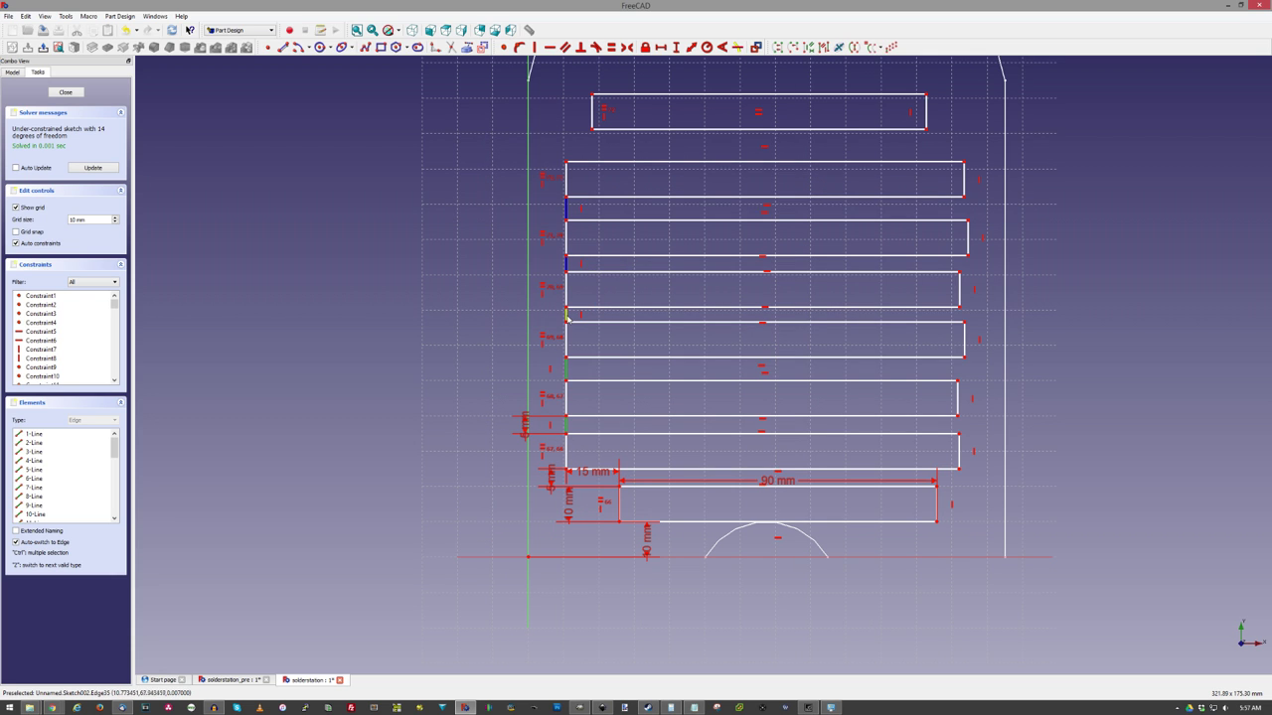
pyautogui.click(566, 263)
pyautogui.click(611, 47)
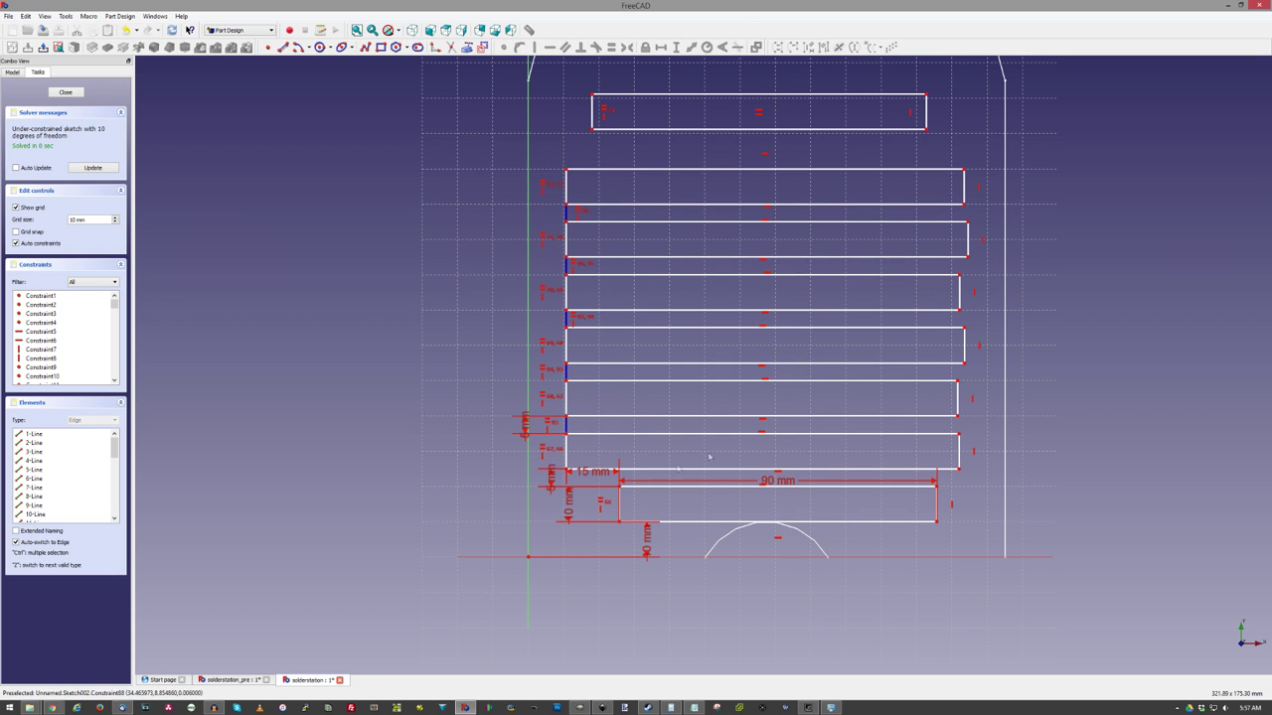
pyautogui.scroll(-2, 581, 201)
pyautogui.scroll(1, 668, 468)
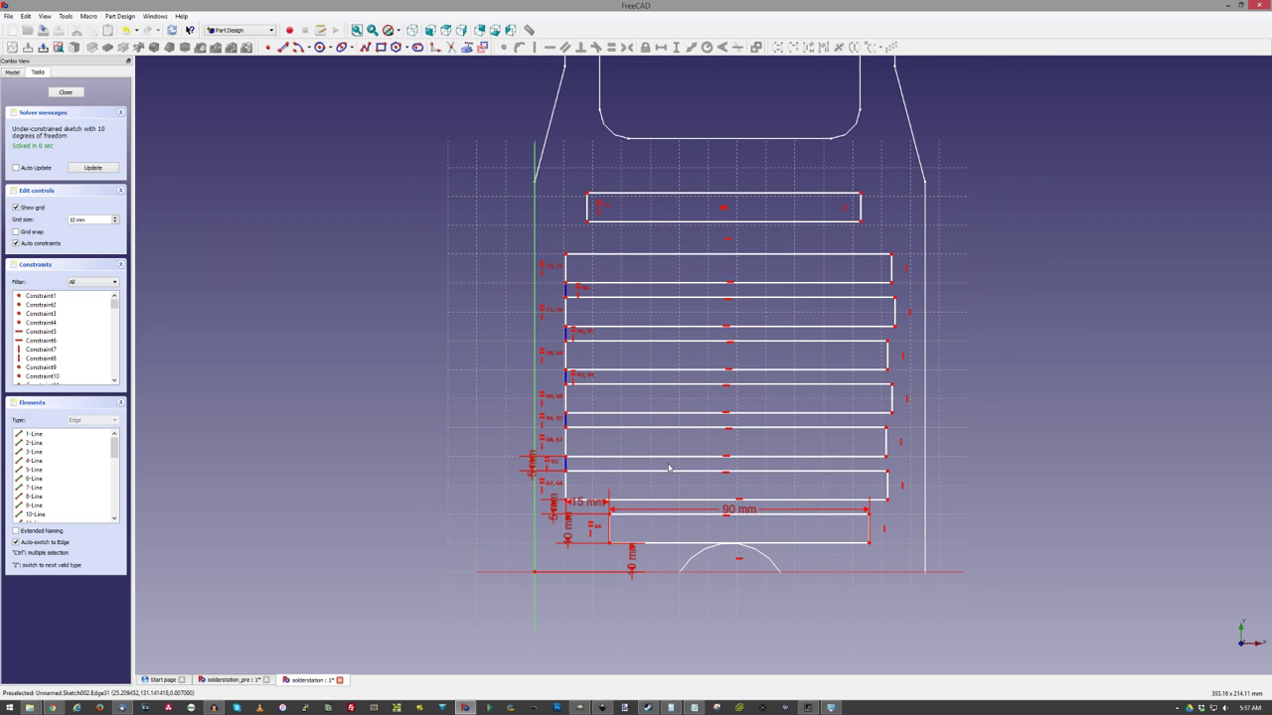
pyautogui.click(670, 517)
pyautogui.click(645, 196)
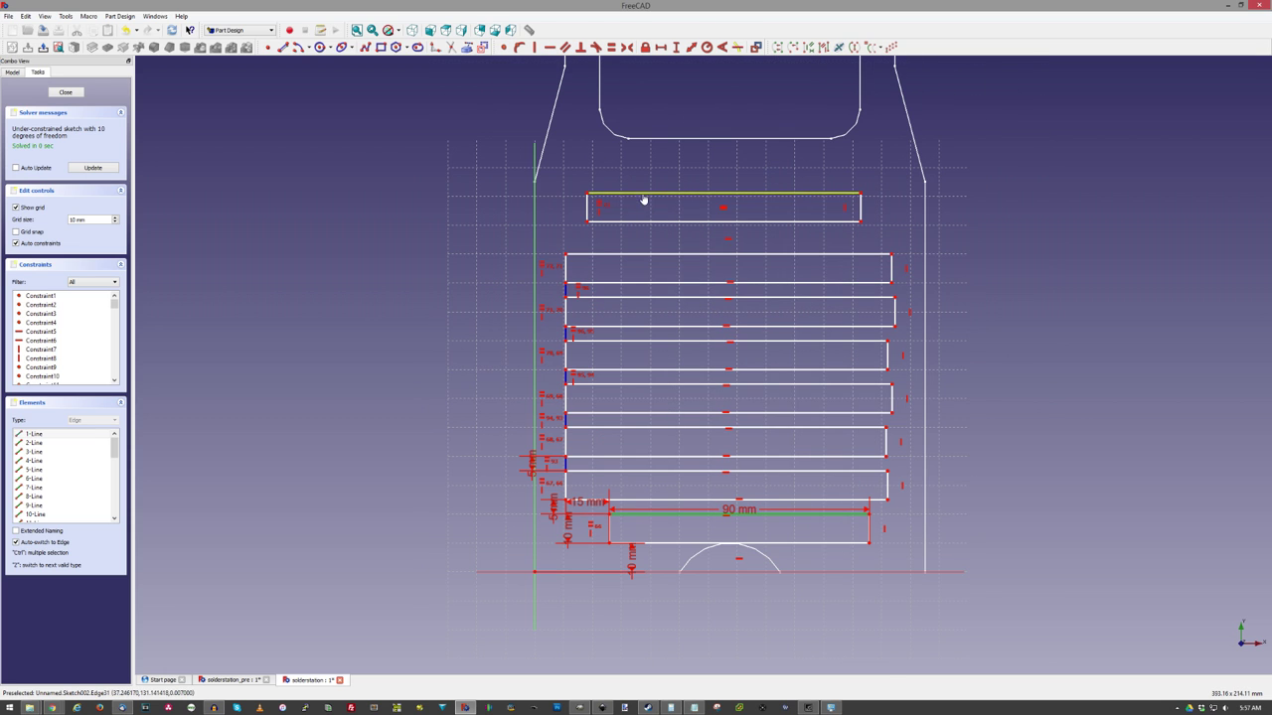
pyautogui.click(615, 48)
# - Set a large slot to 120 mm long and make six slot edges equal length
pyautogui.click(879, 255)
pyautogui.click(661, 48)
pyautogui.write('120mm')
pyautogui.press('Return')
pyautogui.click(572, 254)
pyautogui.click(571, 297)
pyautogui.click(571, 341)
pyautogui.click(571, 384)
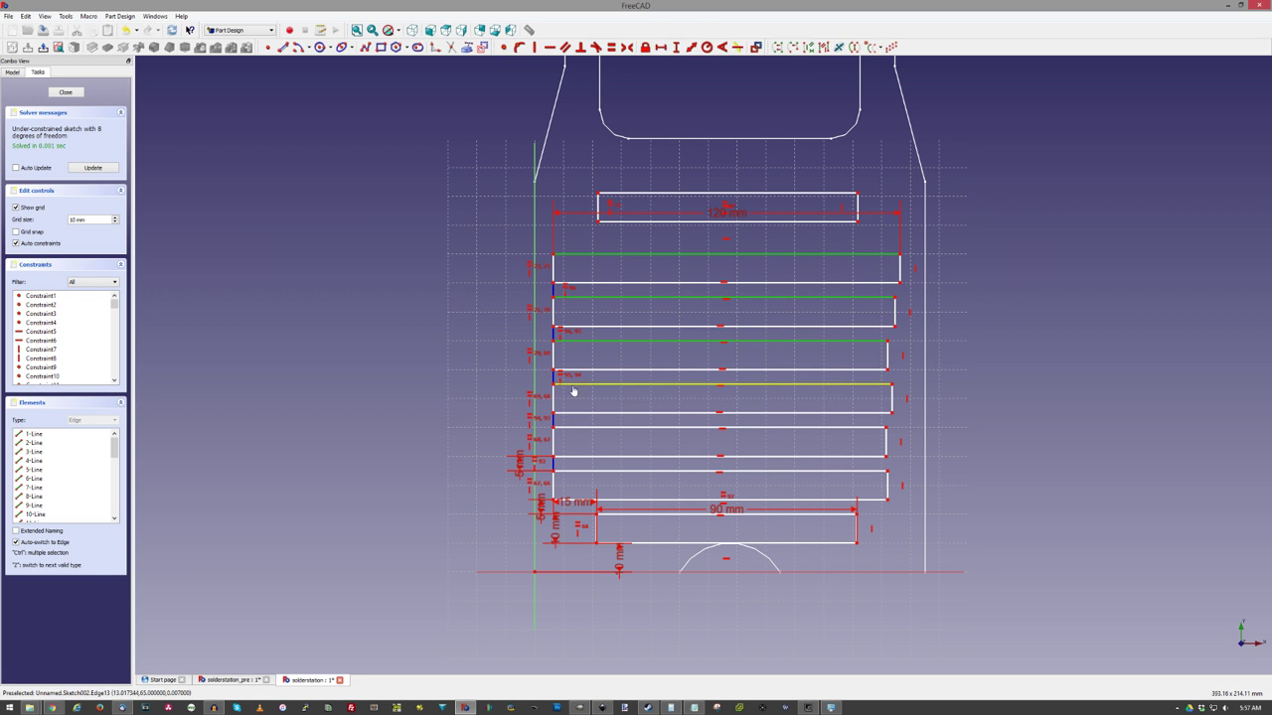
pyautogui.click(571, 429)
pyautogui.click(569, 472)
pyautogui.press('e')
# - Offset the slots' left edges 7.5 mm from the vertical axis
pyautogui.scroll(5, 536, 526)
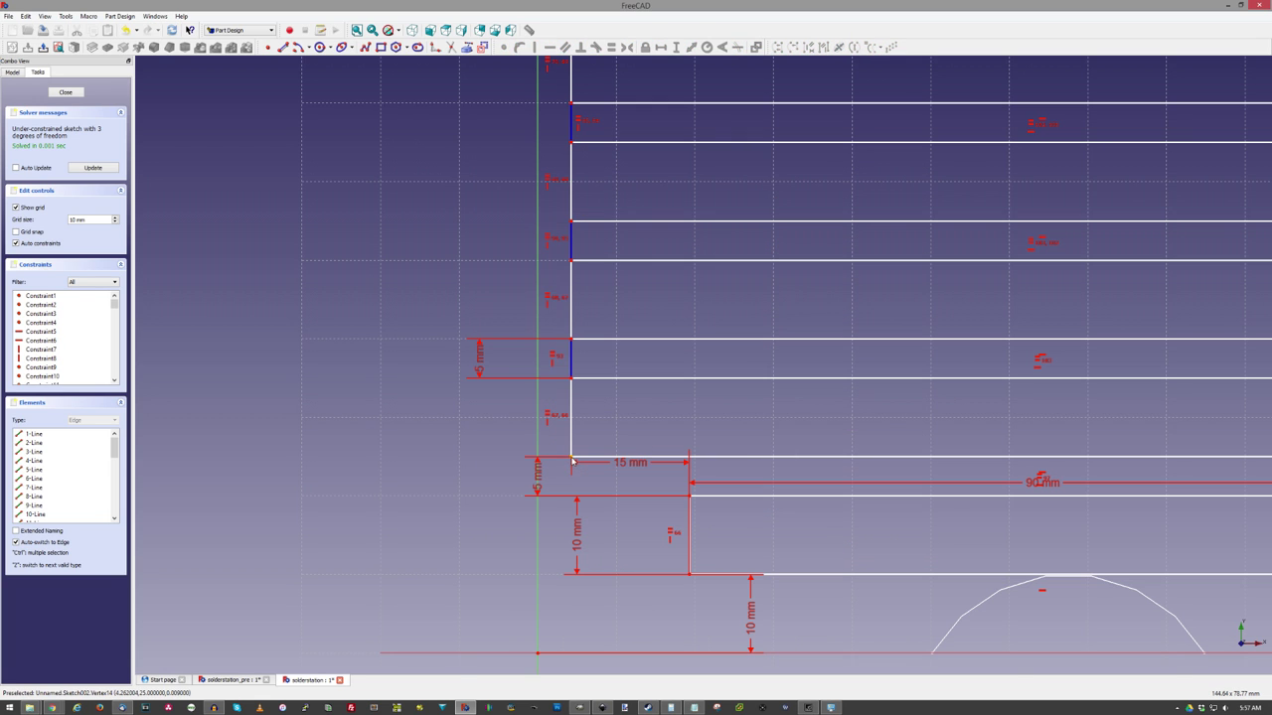
pyautogui.click(538, 580)
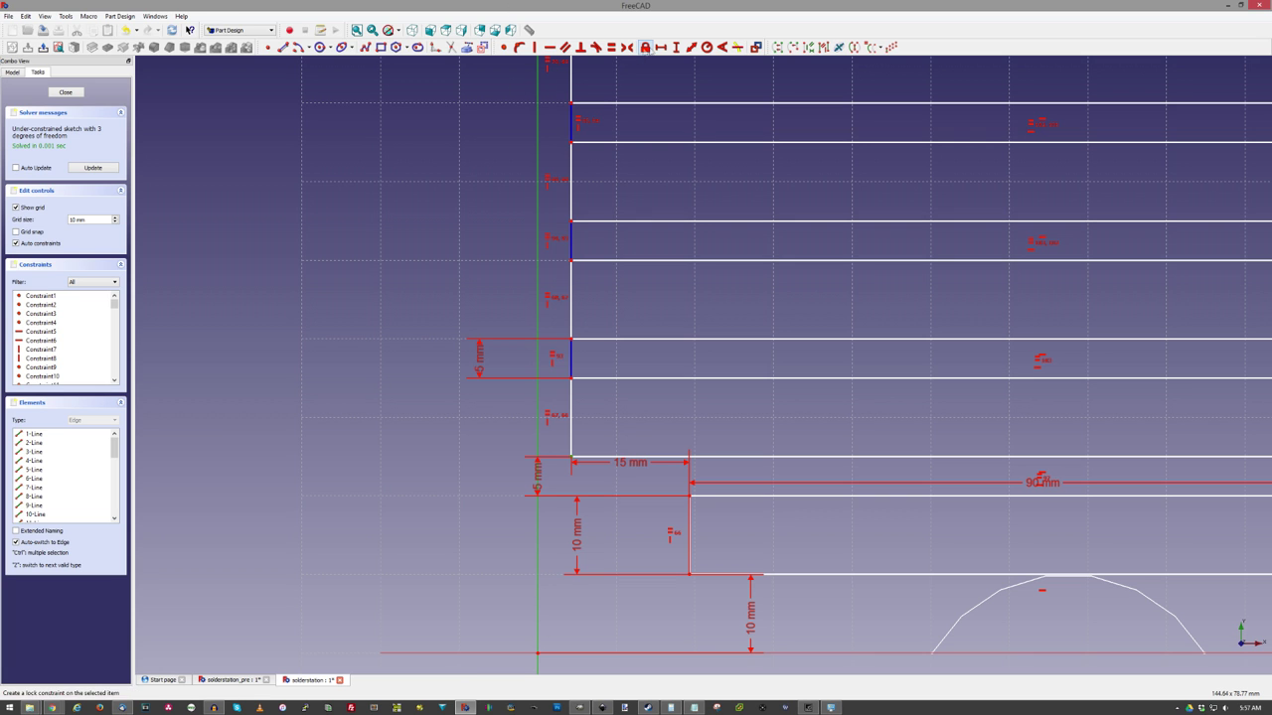
pyautogui.click(675, 47)
pyautogui.press('Return')
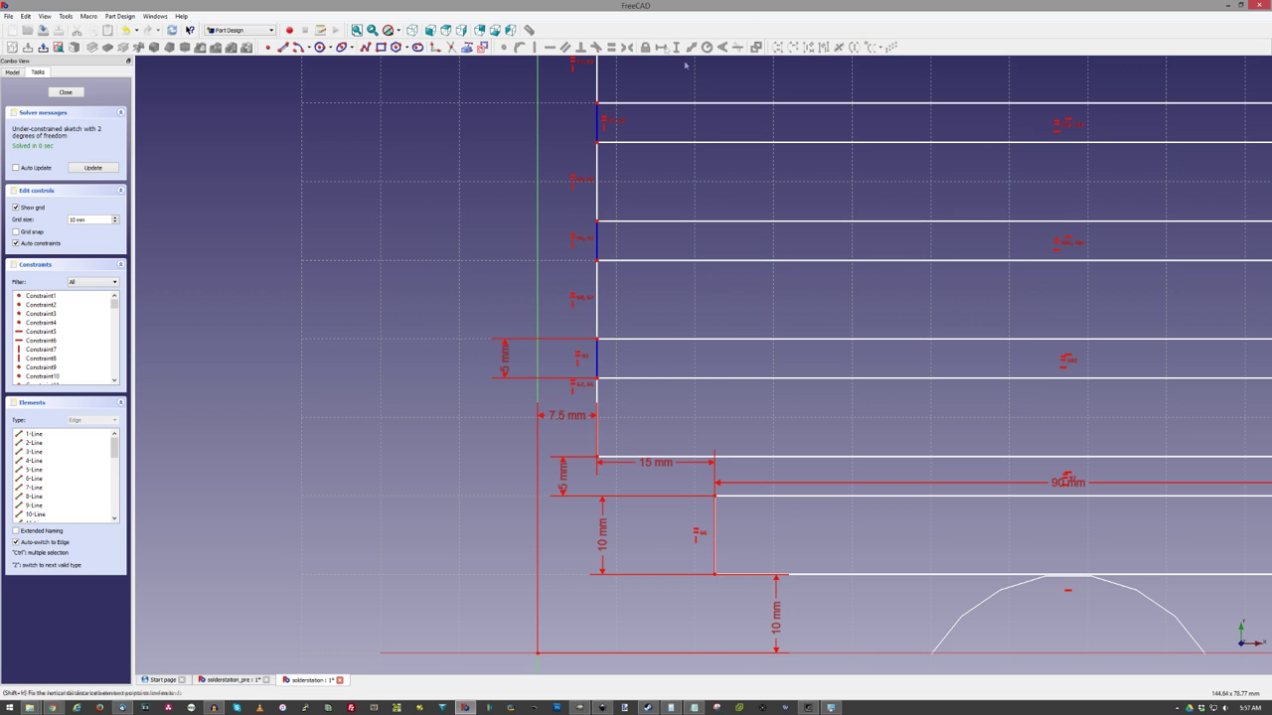
pyautogui.scroll(-5, 689, 356)
pyautogui.click(693, 352)
pyautogui.click(675, 46)
# - Confirm the pending dimension and give the top slot a 15 mm horizontal offset
pyautogui.press('Return')
pyautogui.scroll(5, 640, 407)
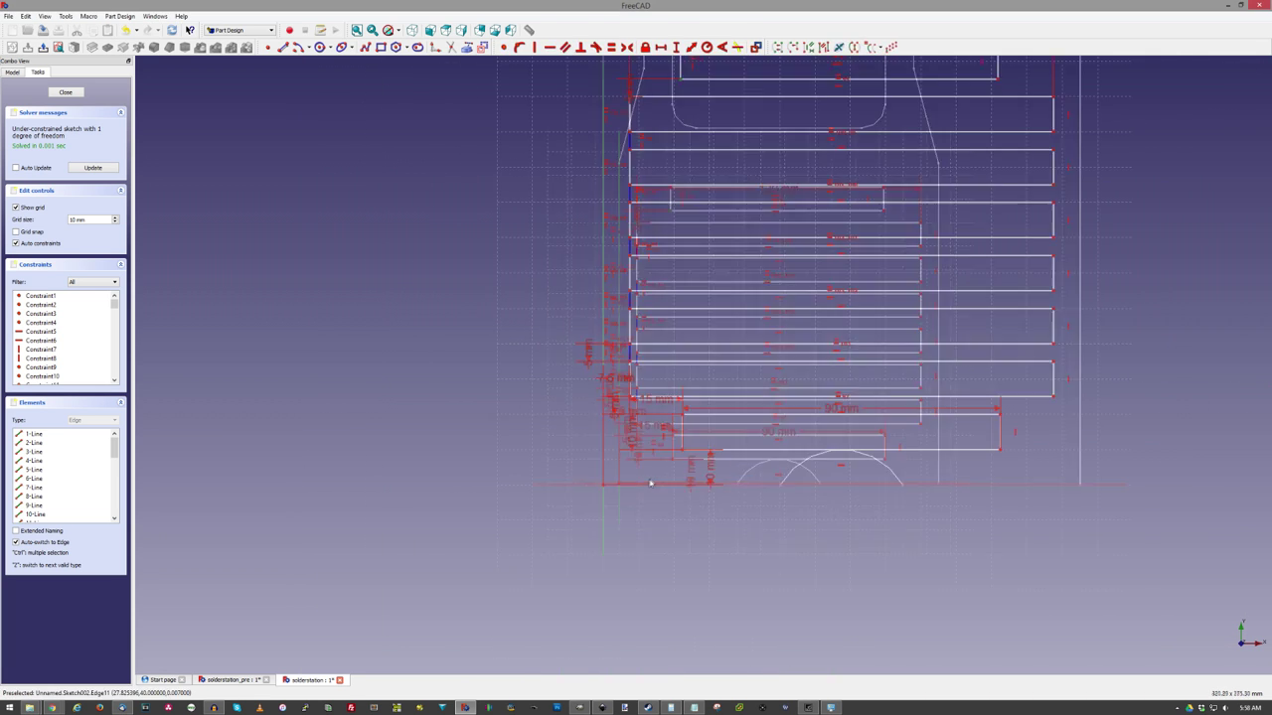
pyautogui.scroll(-10, 640, 406)
pyautogui.scroll(5, 626, 316)
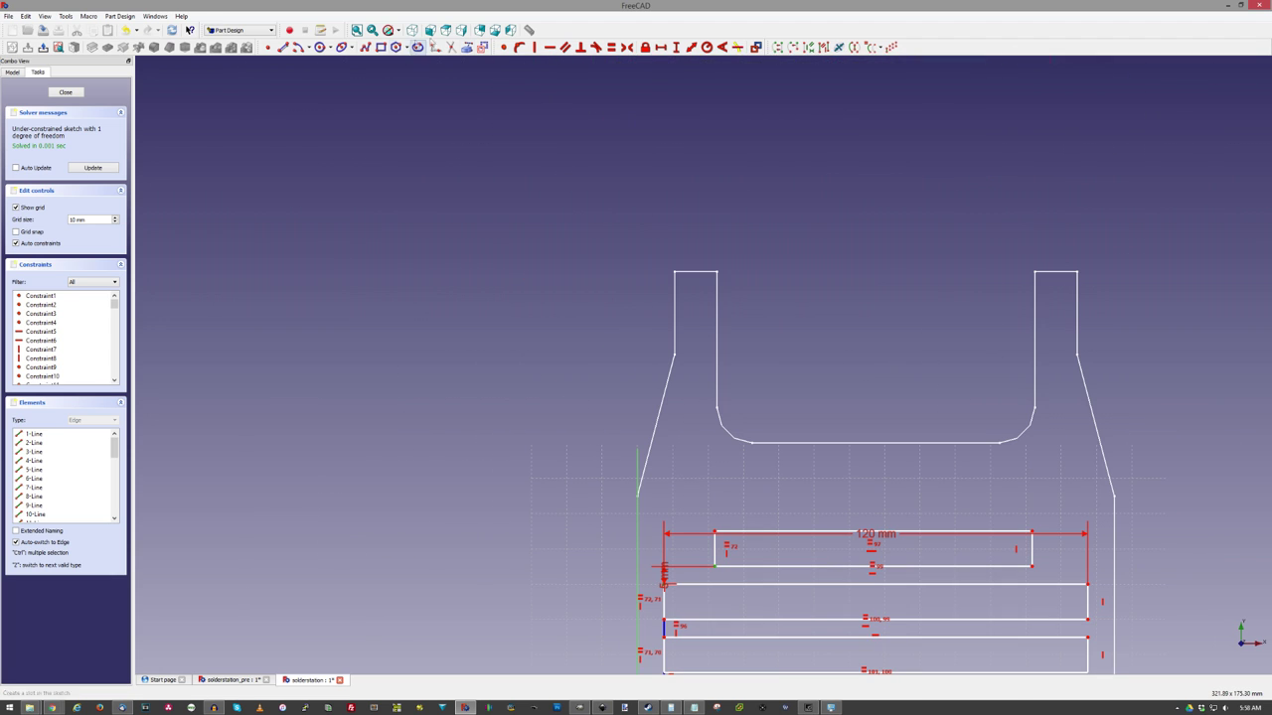
pyautogui.click(661, 47)
pyautogui.write('15')
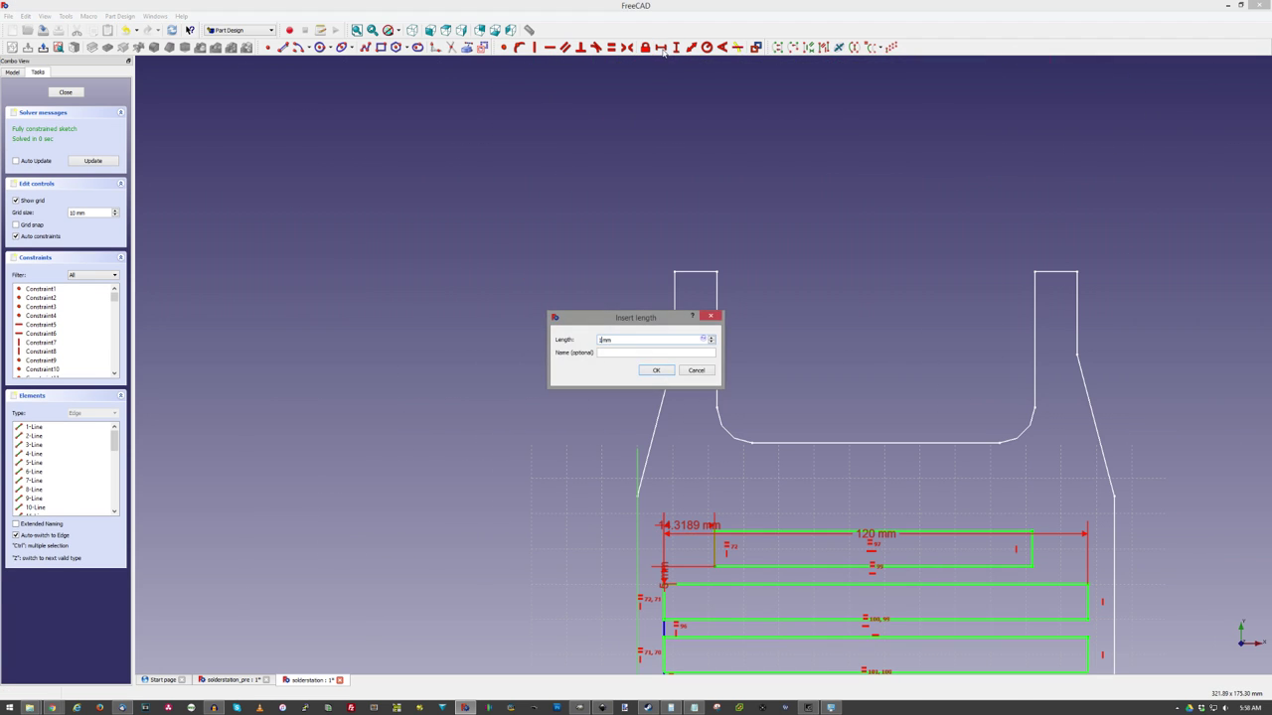
pyautogui.press('Return')
# - Inspect the 0 mm dimension and leave it unchanged
pyautogui.scroll(-5, 766, 363)
pyautogui.scroll(4, 809, 491)
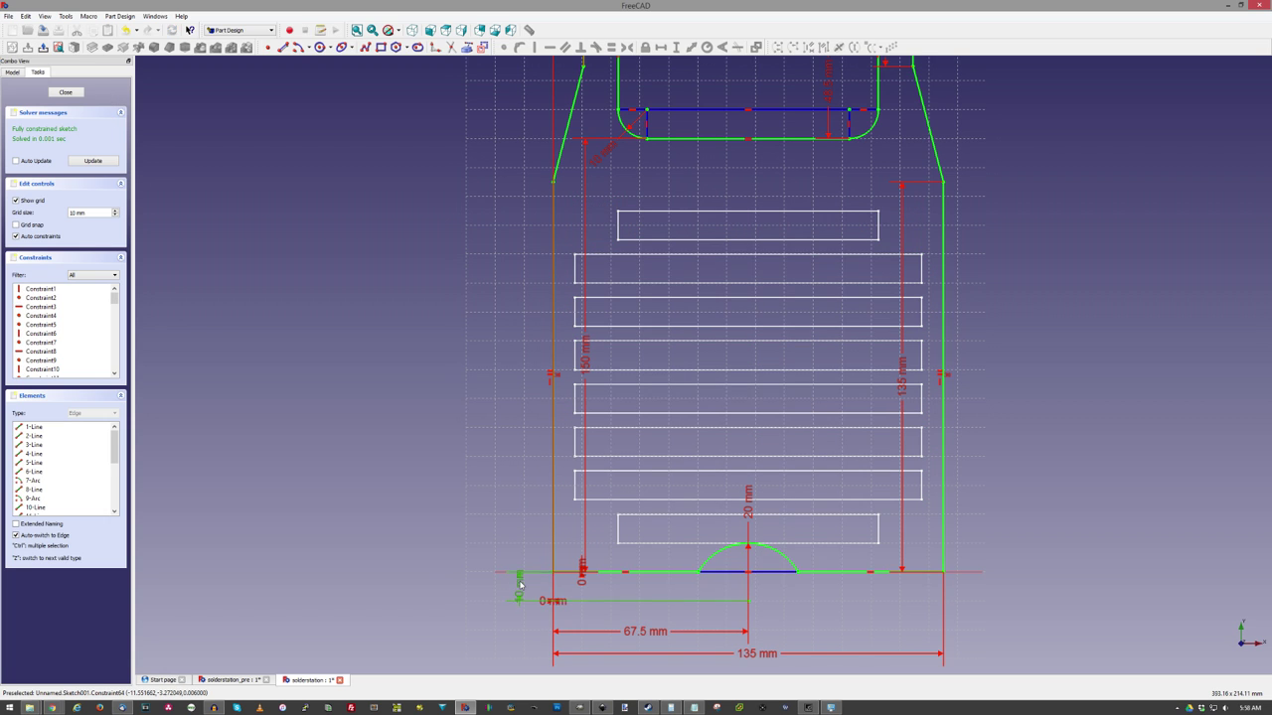
pyautogui.doubleClick(518, 587)
pyautogui.press('Escape')
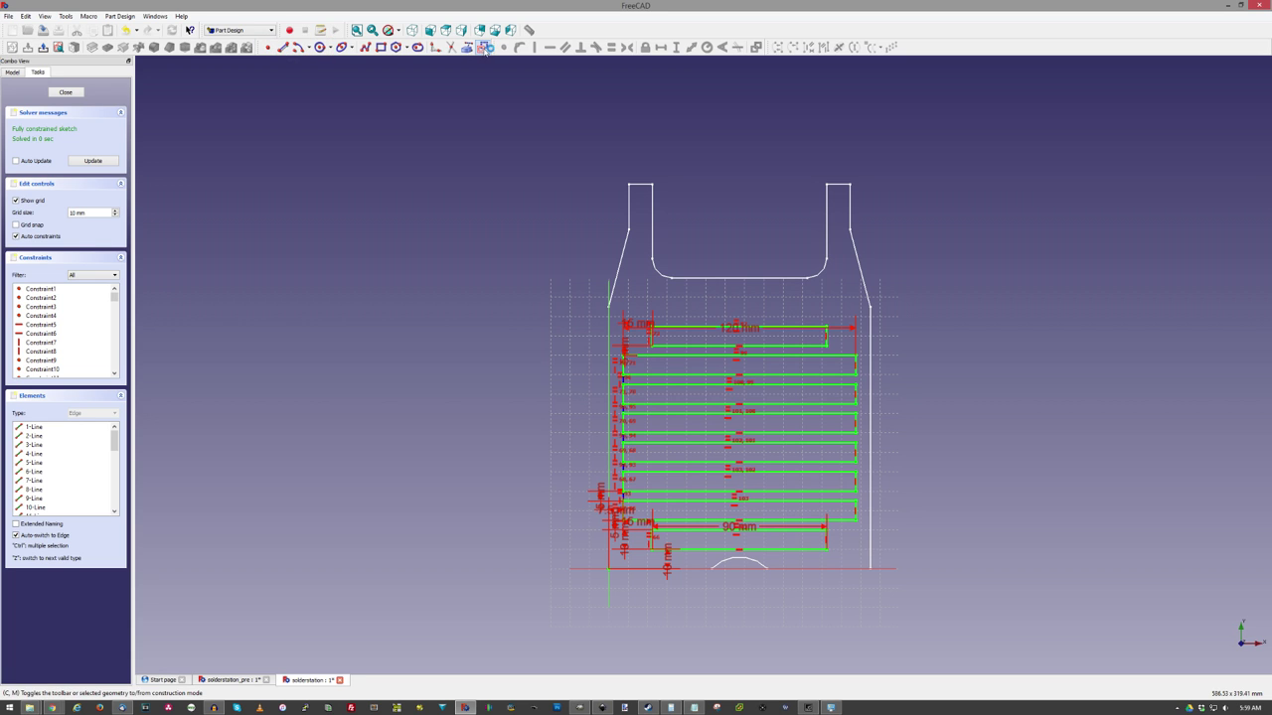
pyautogui.click(322, 48)
# - Draw a small hole circle and a closed outline linking the four hole centres
pyautogui.scroll(5, 611, 397)
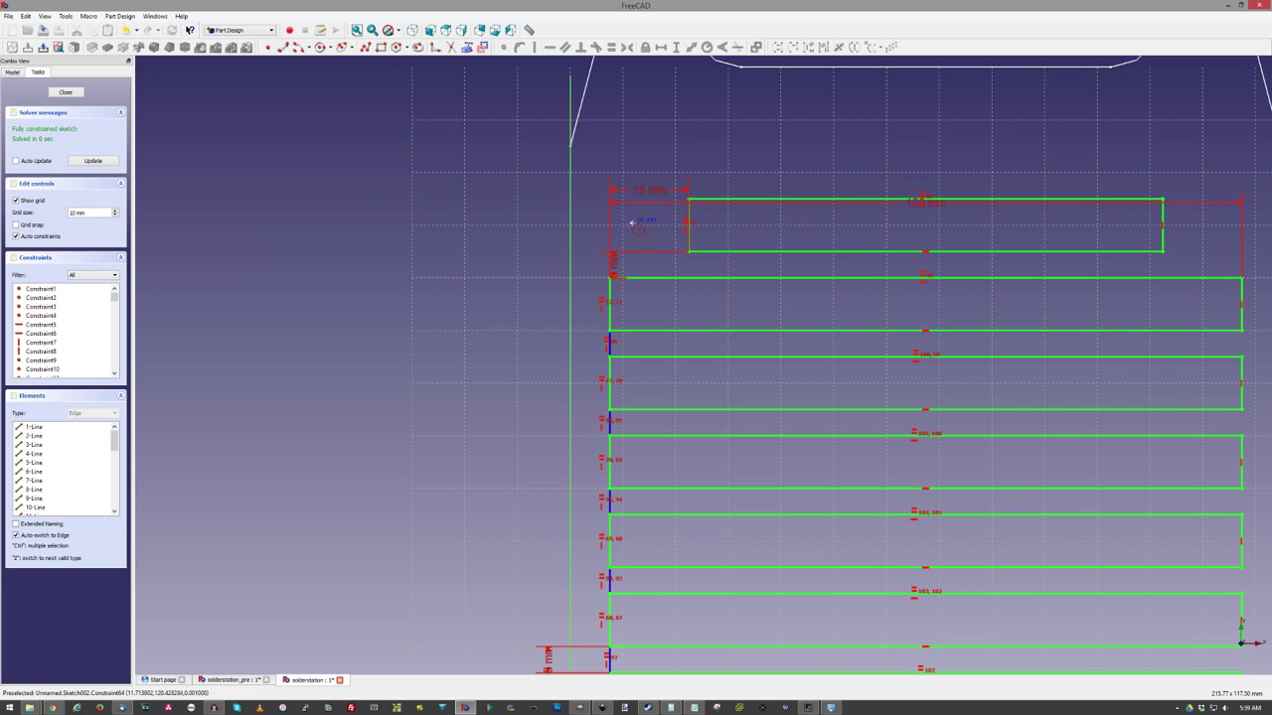
pyautogui.click(629, 224)
pyautogui.click(640, 227)
pyautogui.scroll(-3, 659, 231)
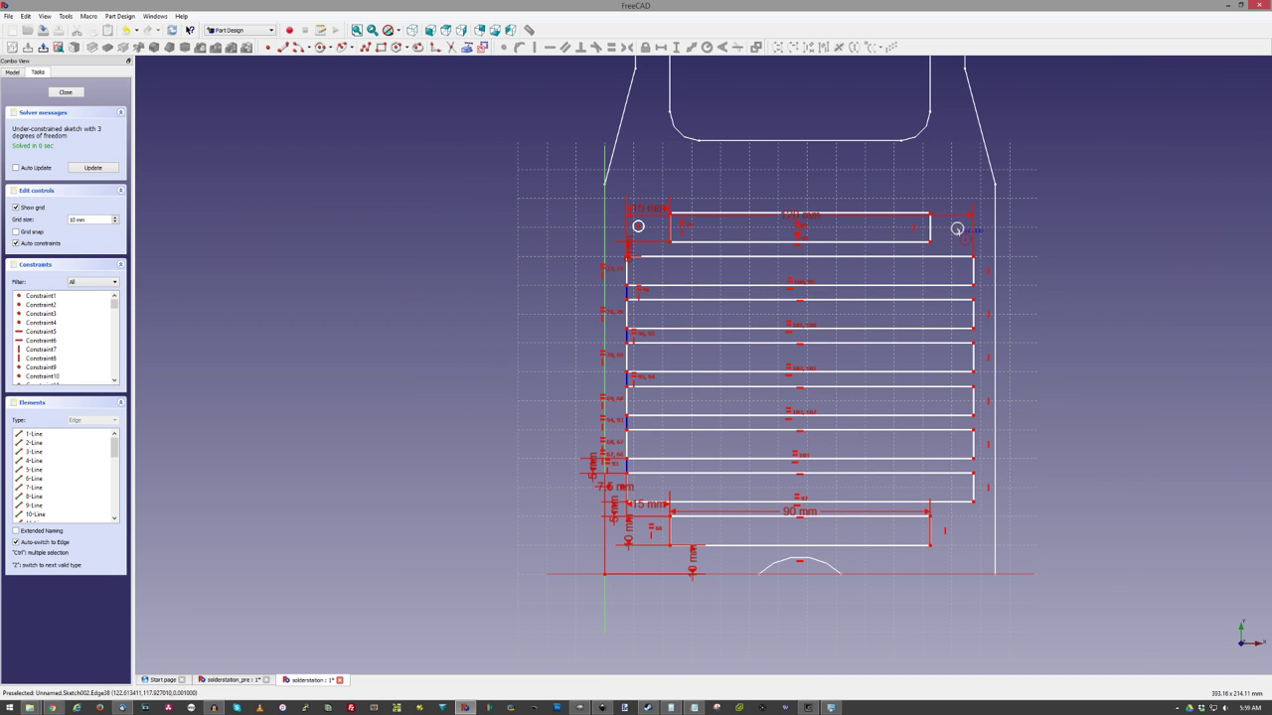
pyautogui.click(635, 555)
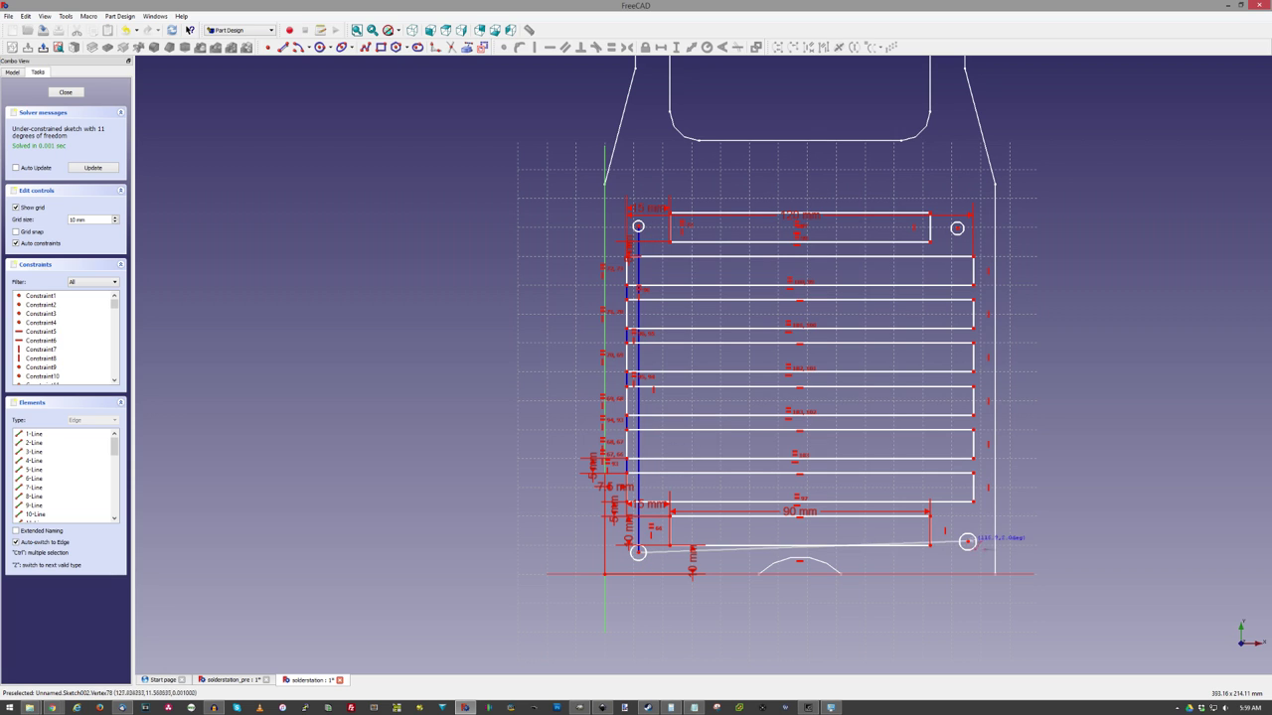
pyautogui.click(968, 552)
pyautogui.click(969, 227)
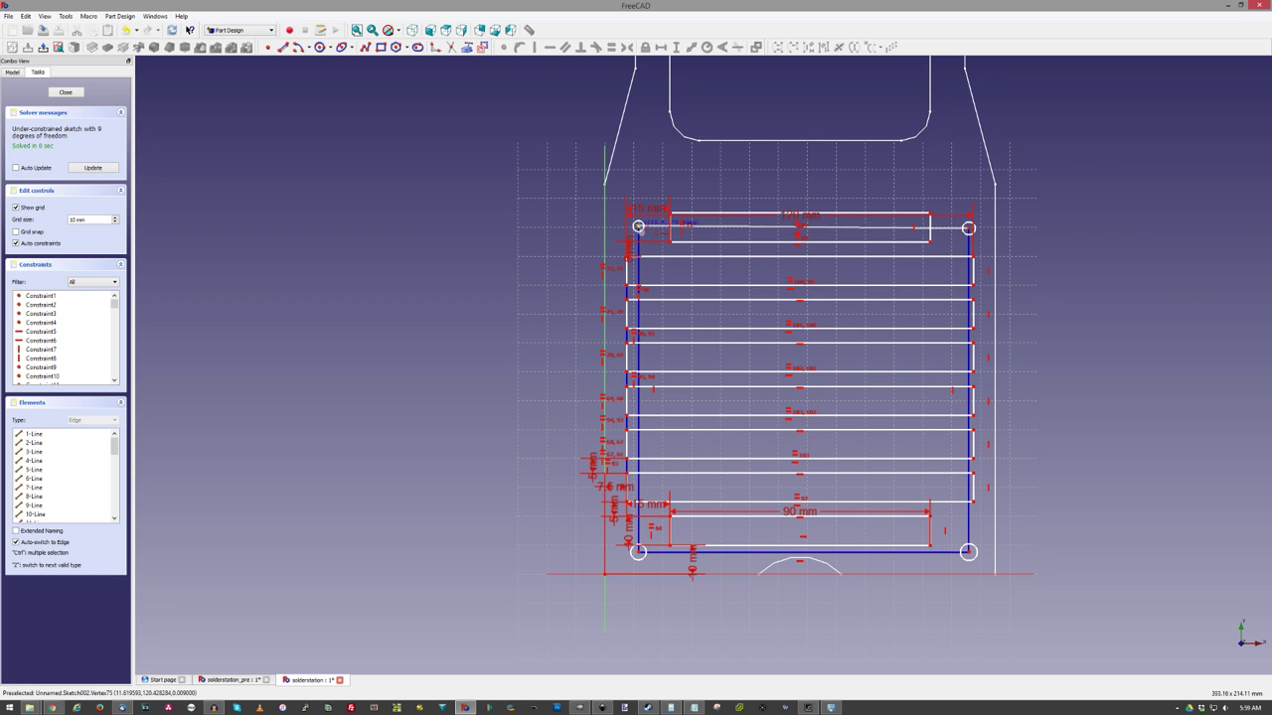
pyautogui.click(638, 227)
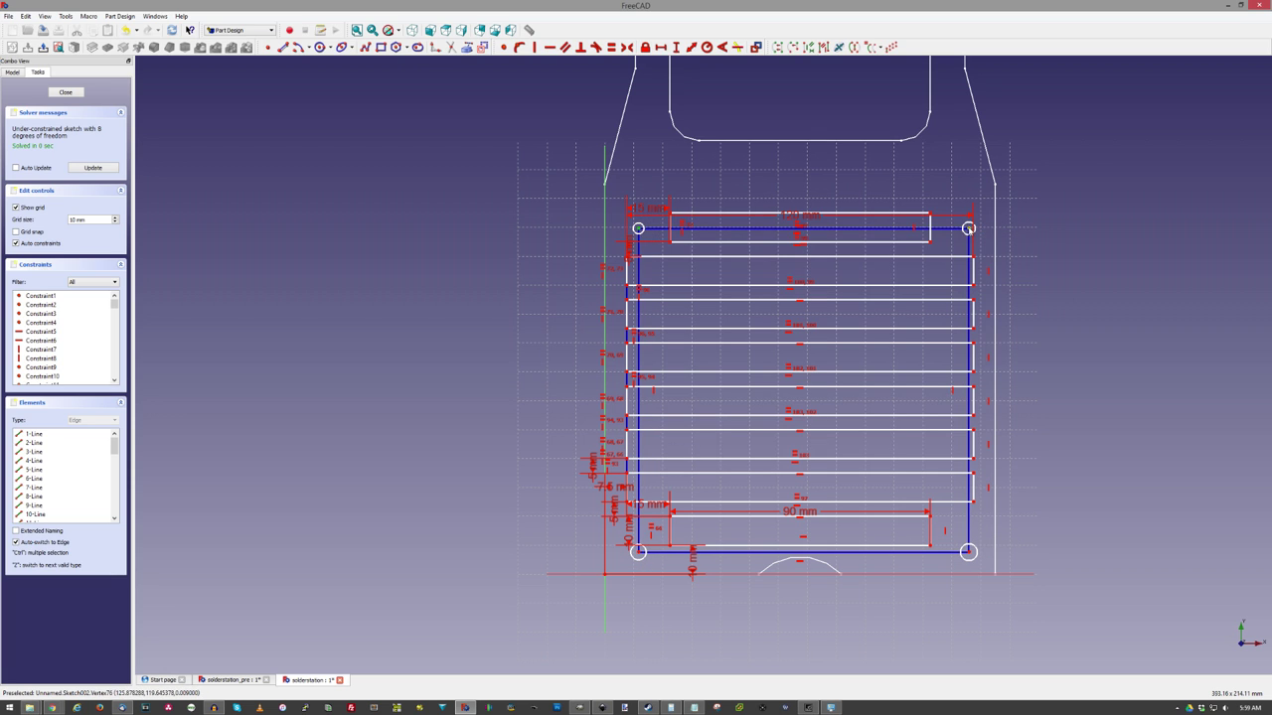
# - Make the hole rectangle 105 mm wide with equal top and left sides
pyautogui.click(664, 47)
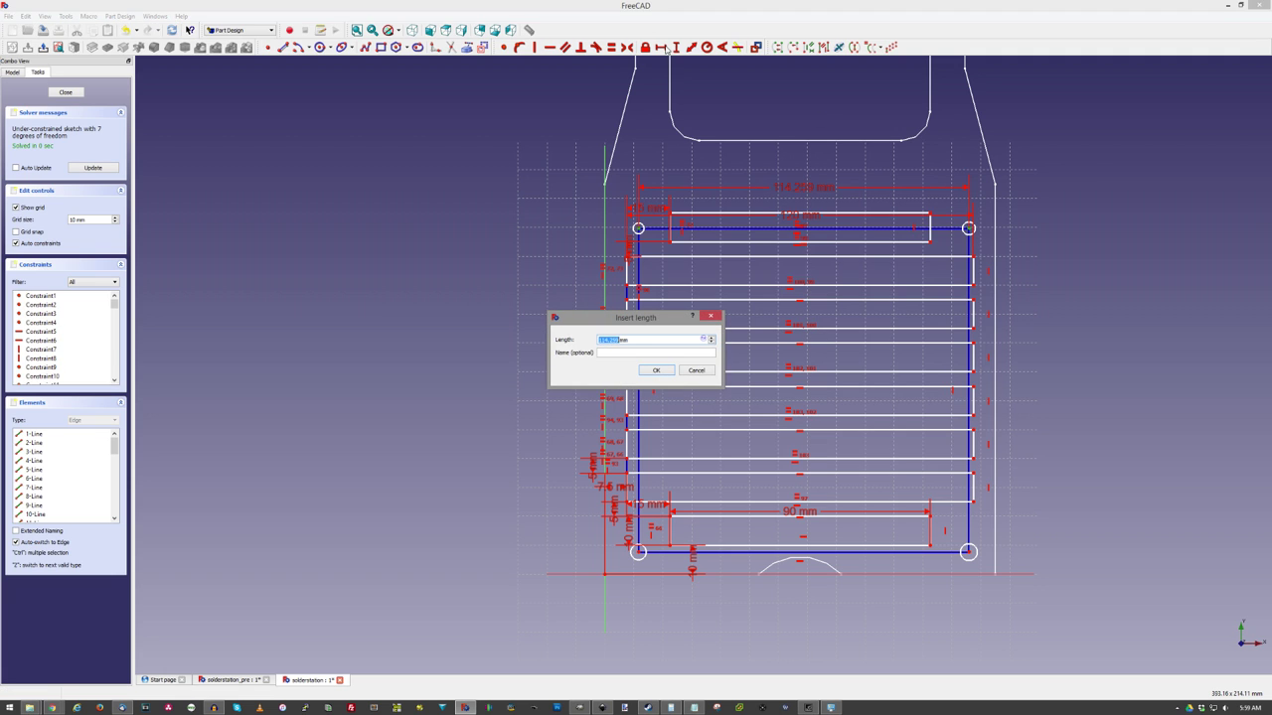
pyautogui.write('105 mm')
pyautogui.press('Return')
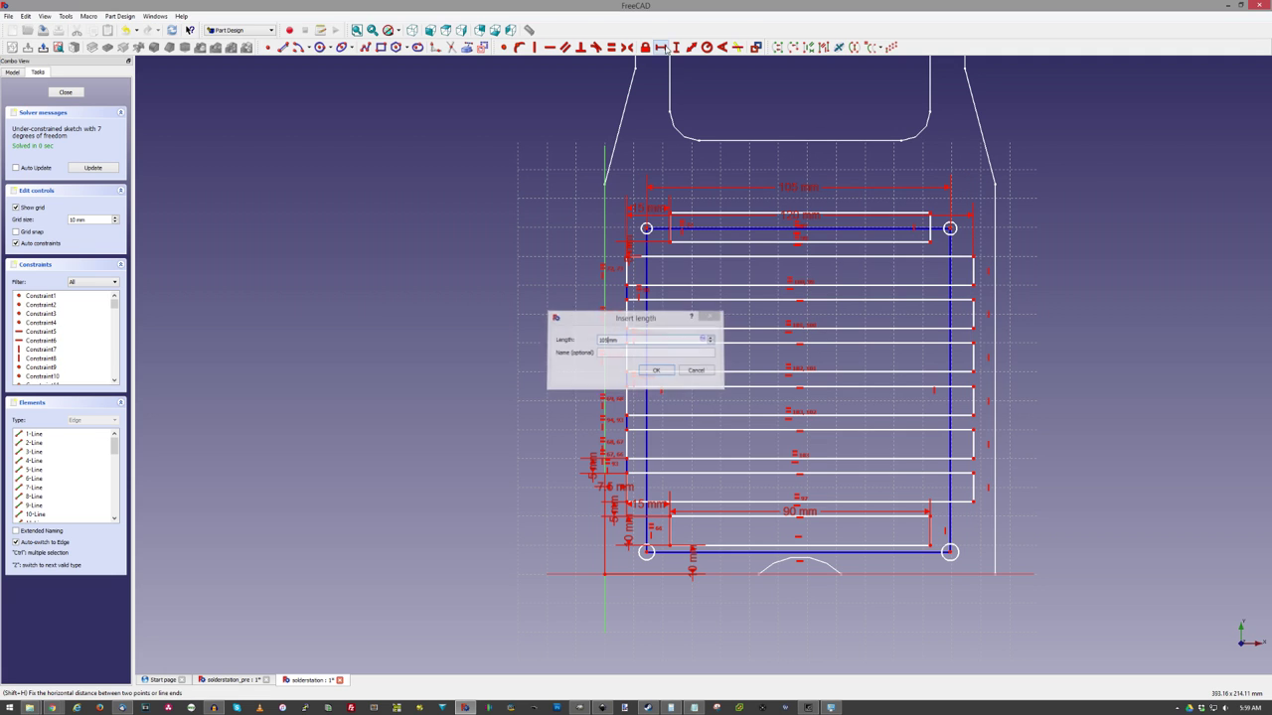
pyautogui.click(695, 232)
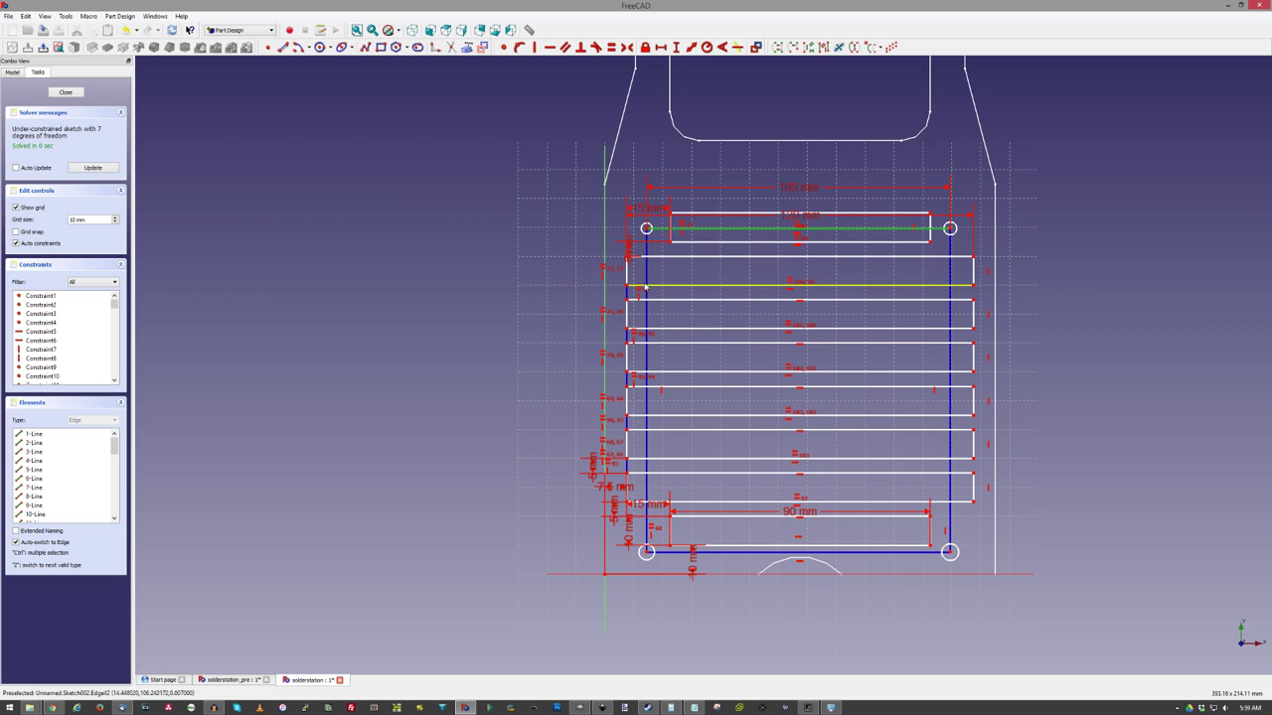
pyautogui.click(647, 323)
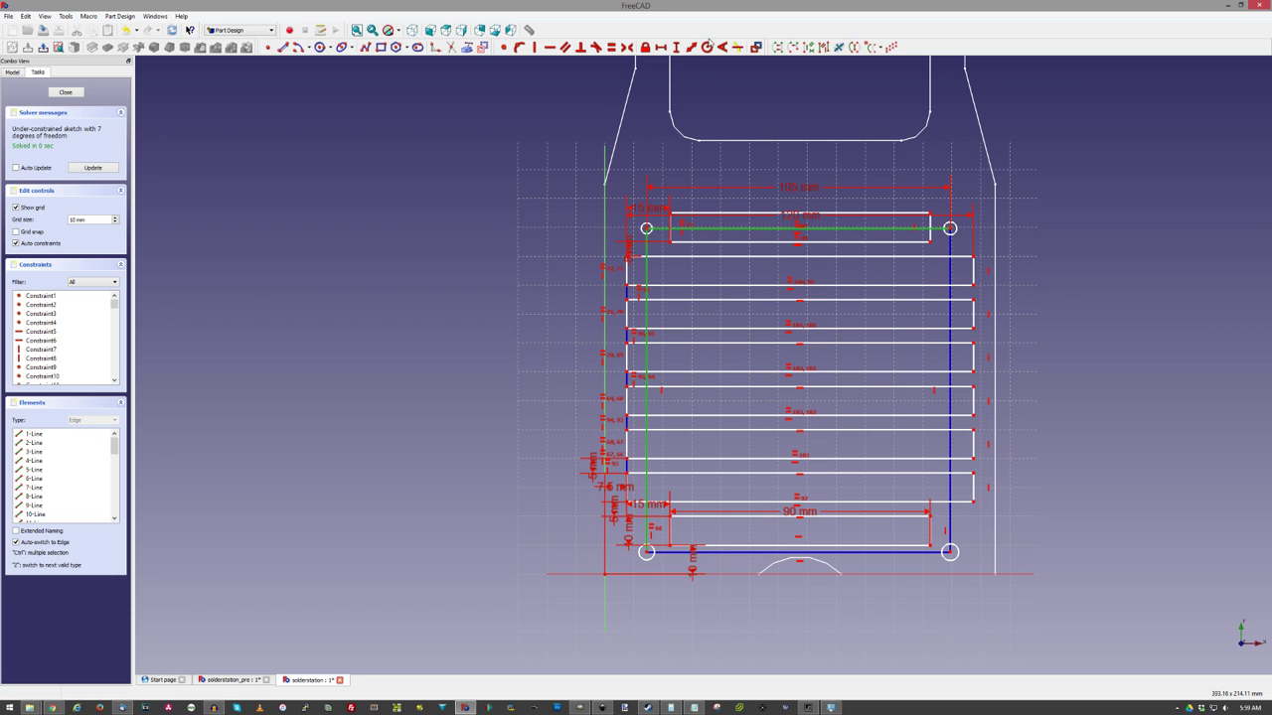
pyautogui.click(610, 49)
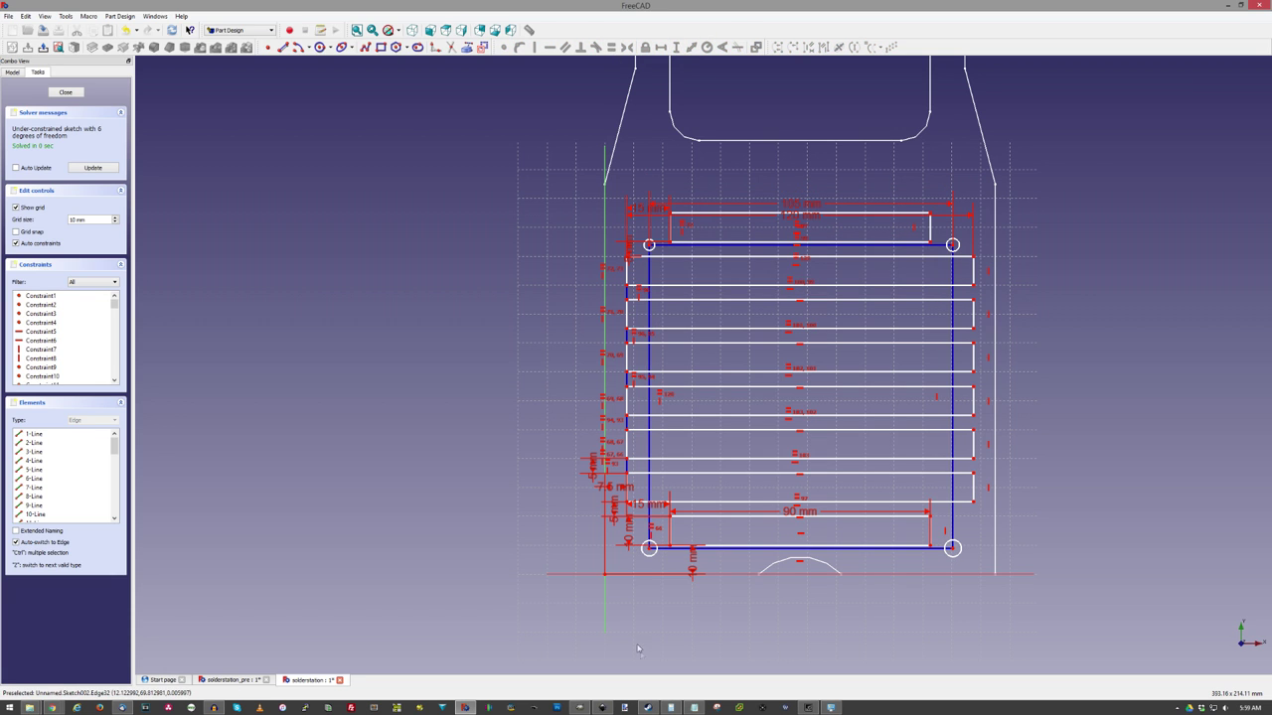
# - Offset the hole rectangle 7.5 mm horizontally and 15 mm vertically from the axes
pyautogui.moveTo(648, 549); pyautogui.dragTo(643, 531)
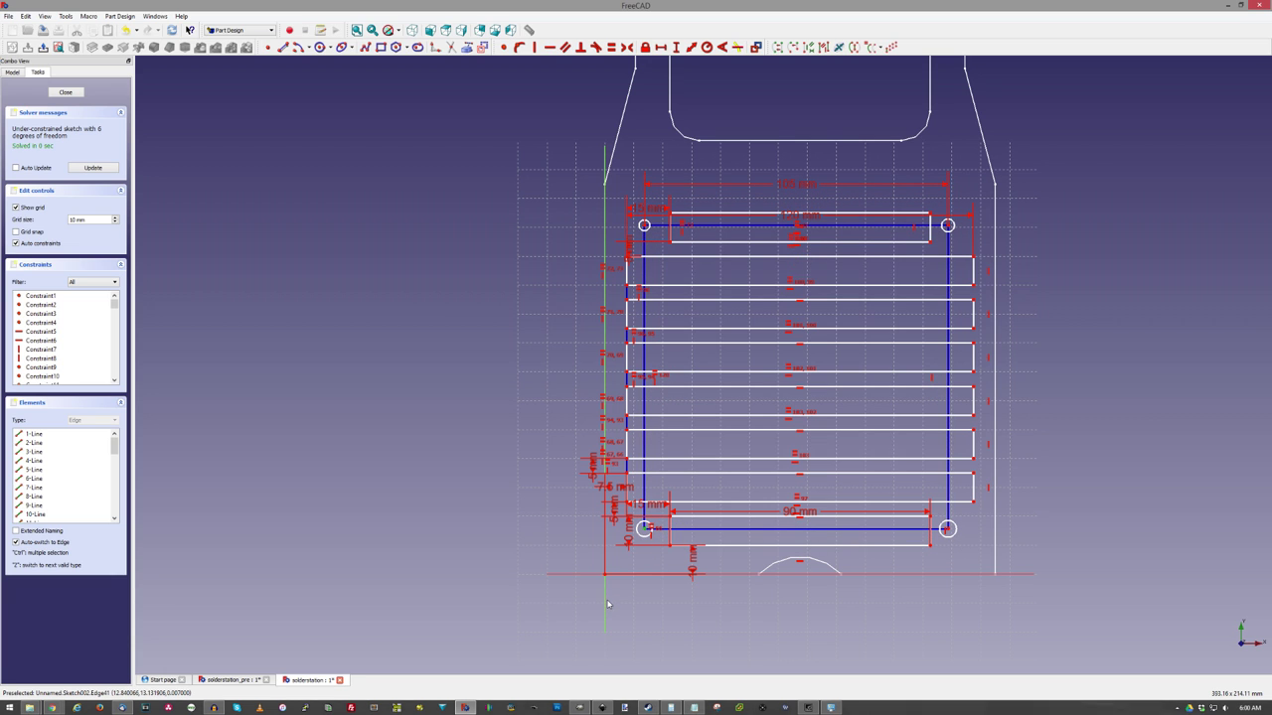
pyautogui.click(661, 47)
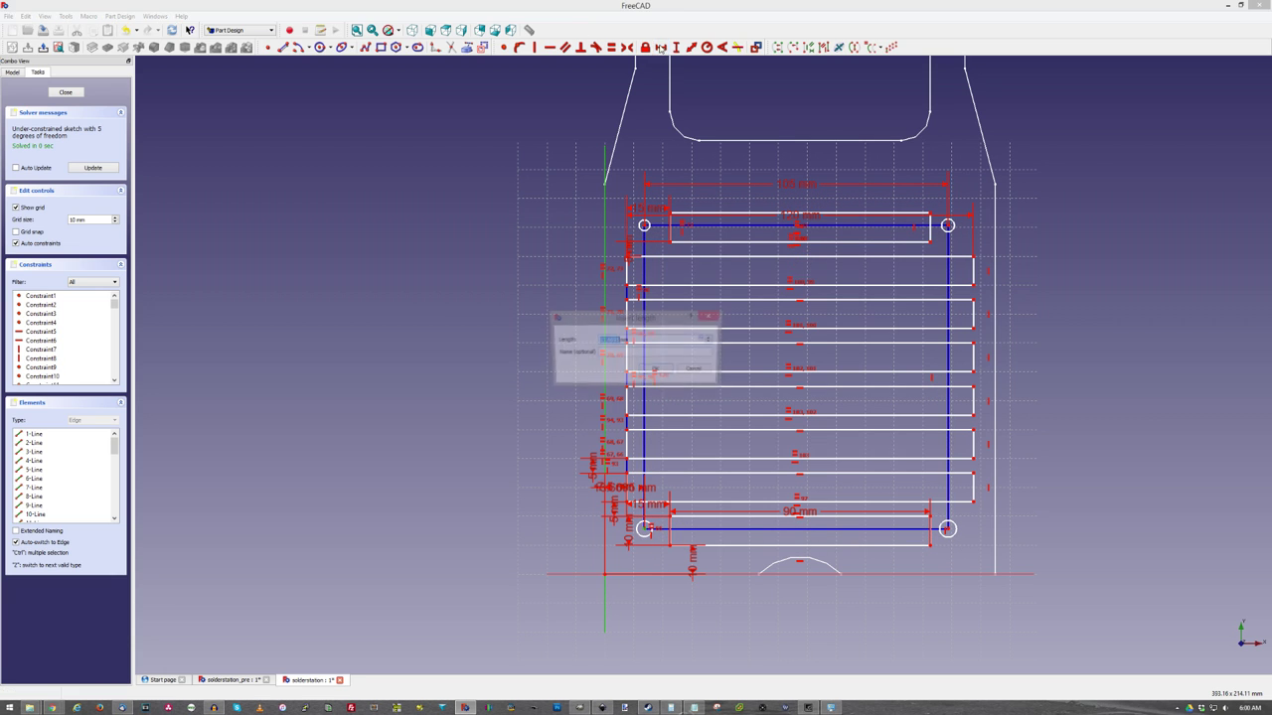
pyautogui.write('7.5')
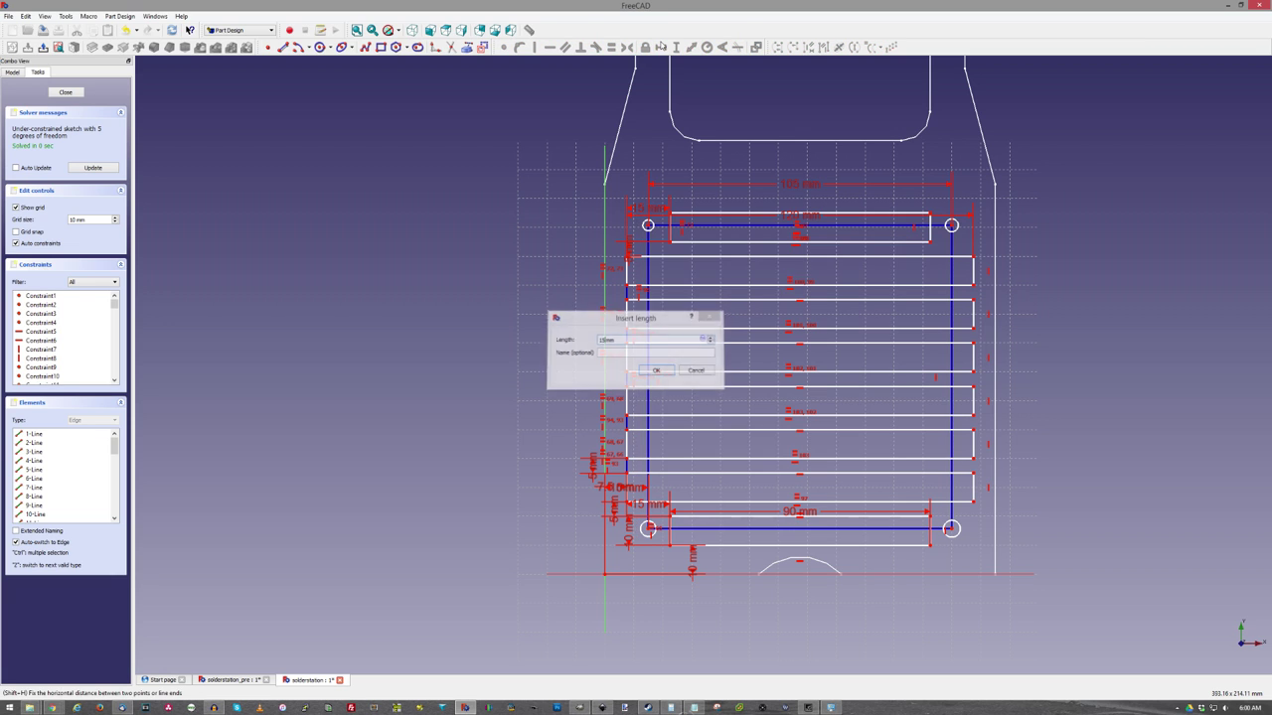
pyautogui.press('Return')
pyautogui.click(641, 574)
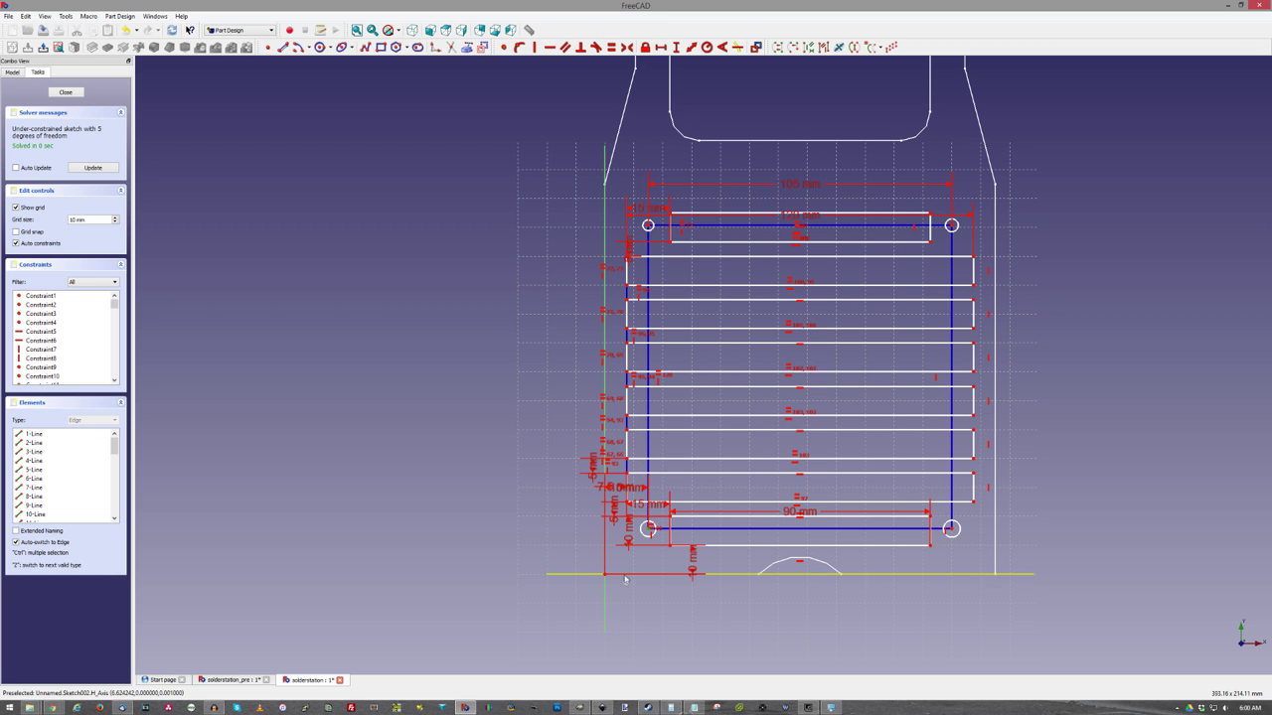
pyautogui.click(677, 48)
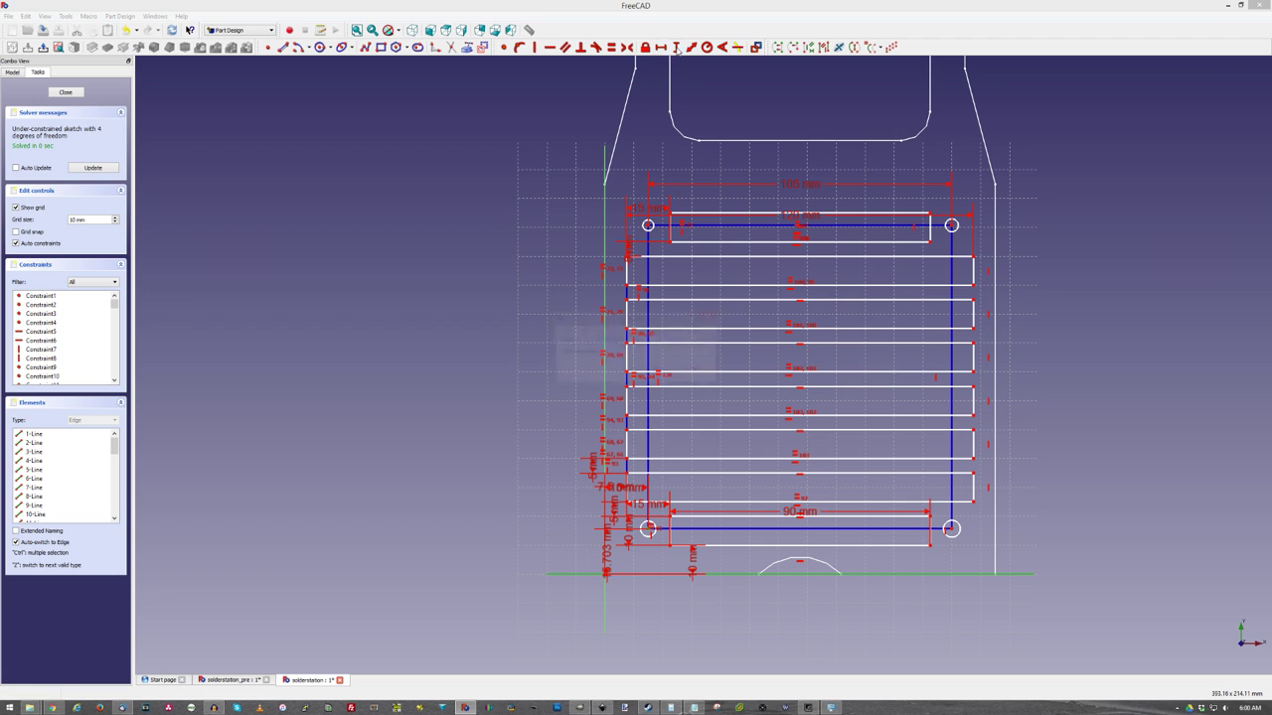
pyautogui.press('Return')
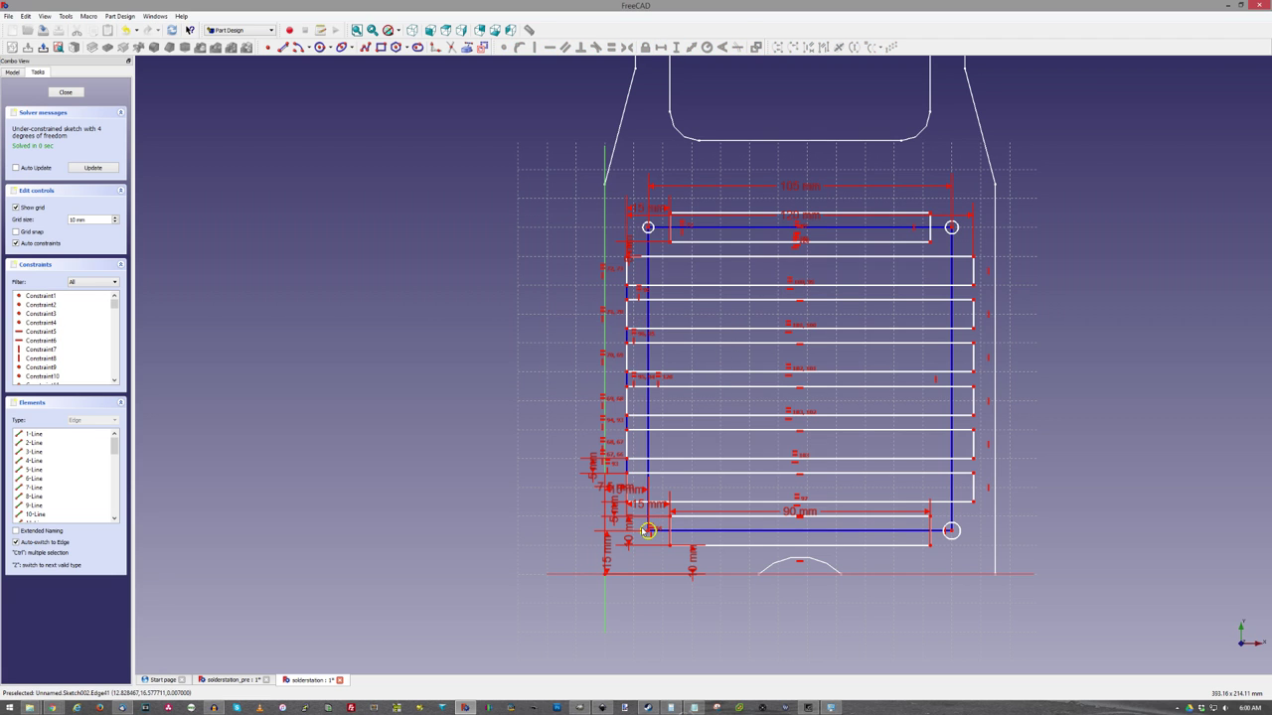
# - Set the hole circle radius to 2.5 mm
pyautogui.click(647, 530)
pyautogui.click(638, 558)
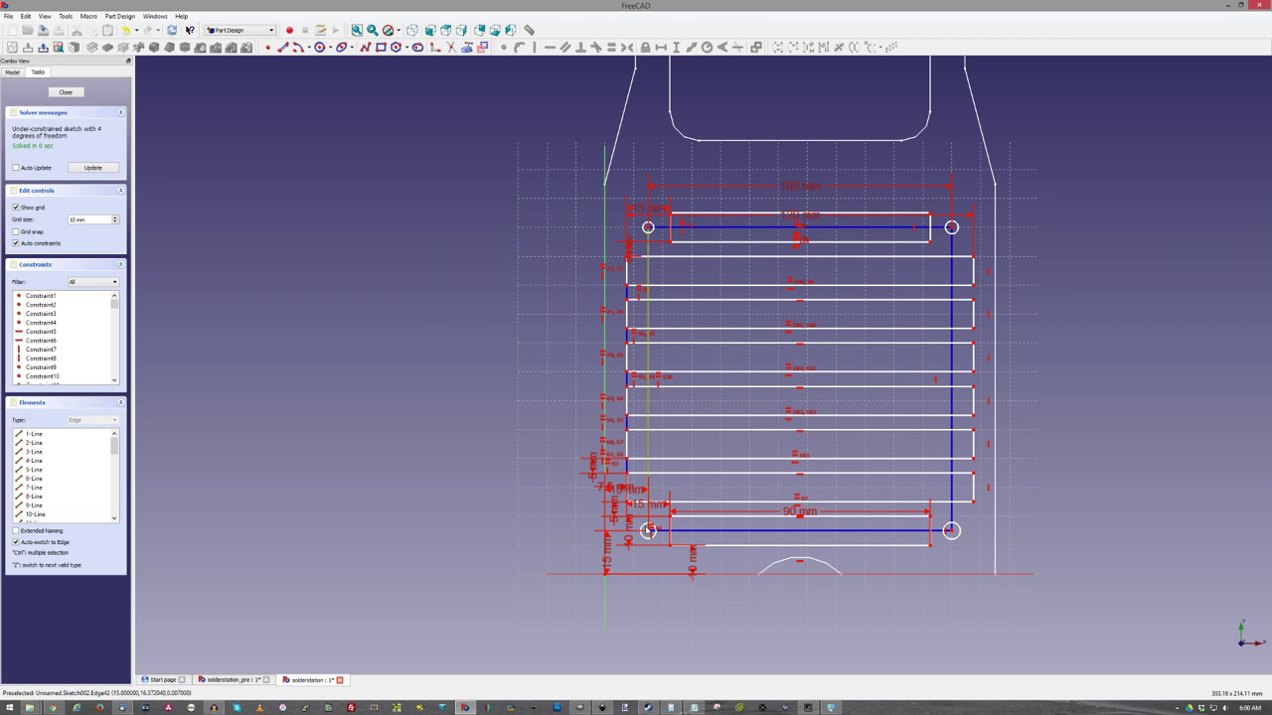
pyautogui.click(707, 48)
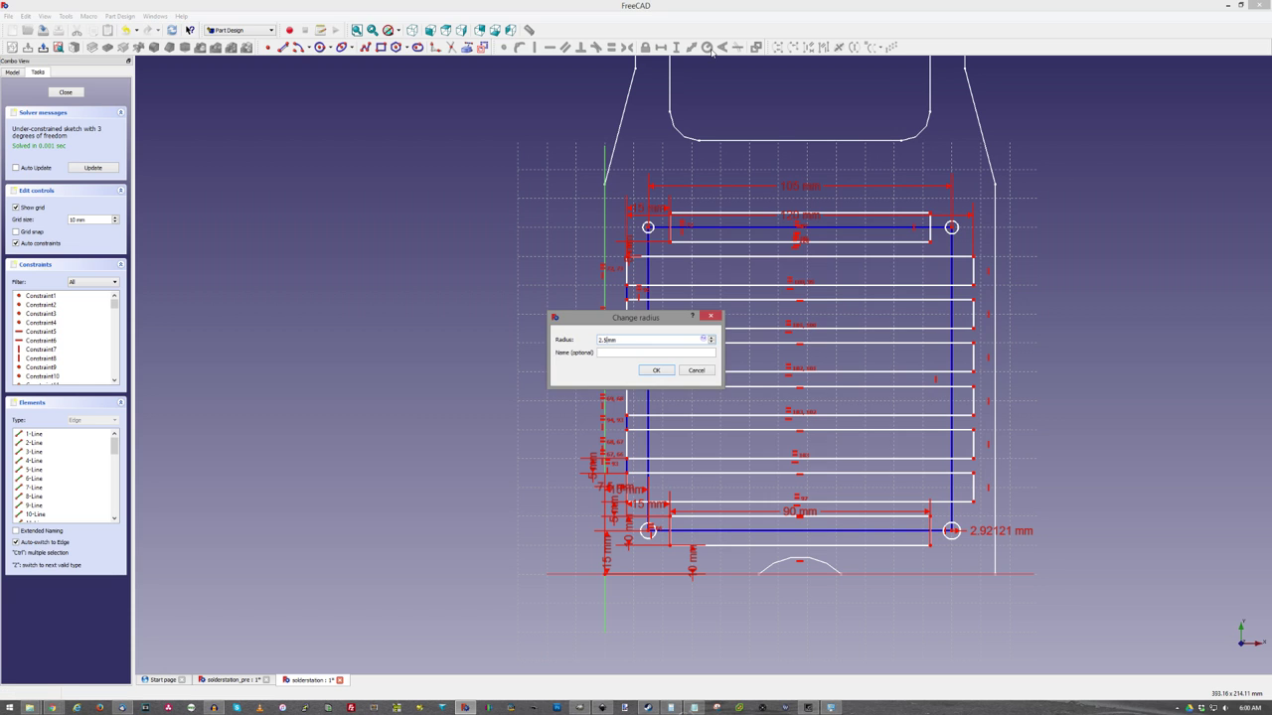
pyautogui.press('Return')
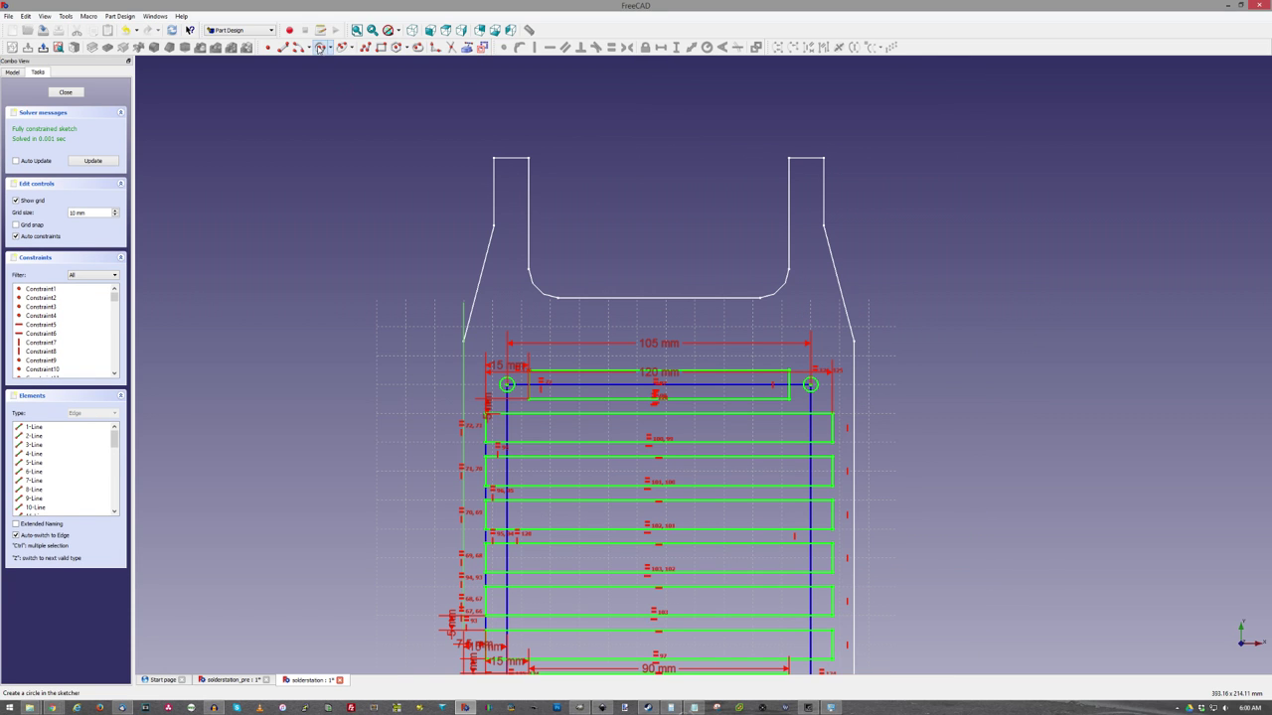
# - Add a 3 mm-radius hole near the upper right corner
pyautogui.click(320, 48)
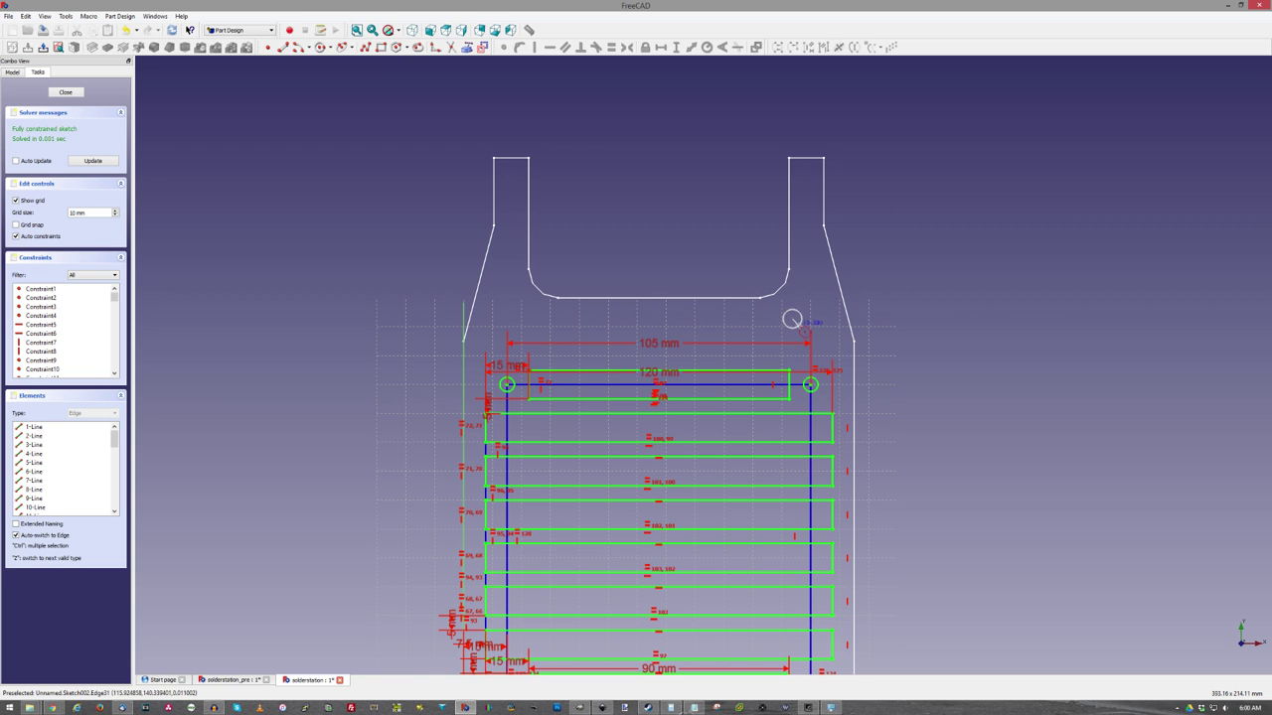
pyautogui.click(792, 319)
pyautogui.click(802, 318)
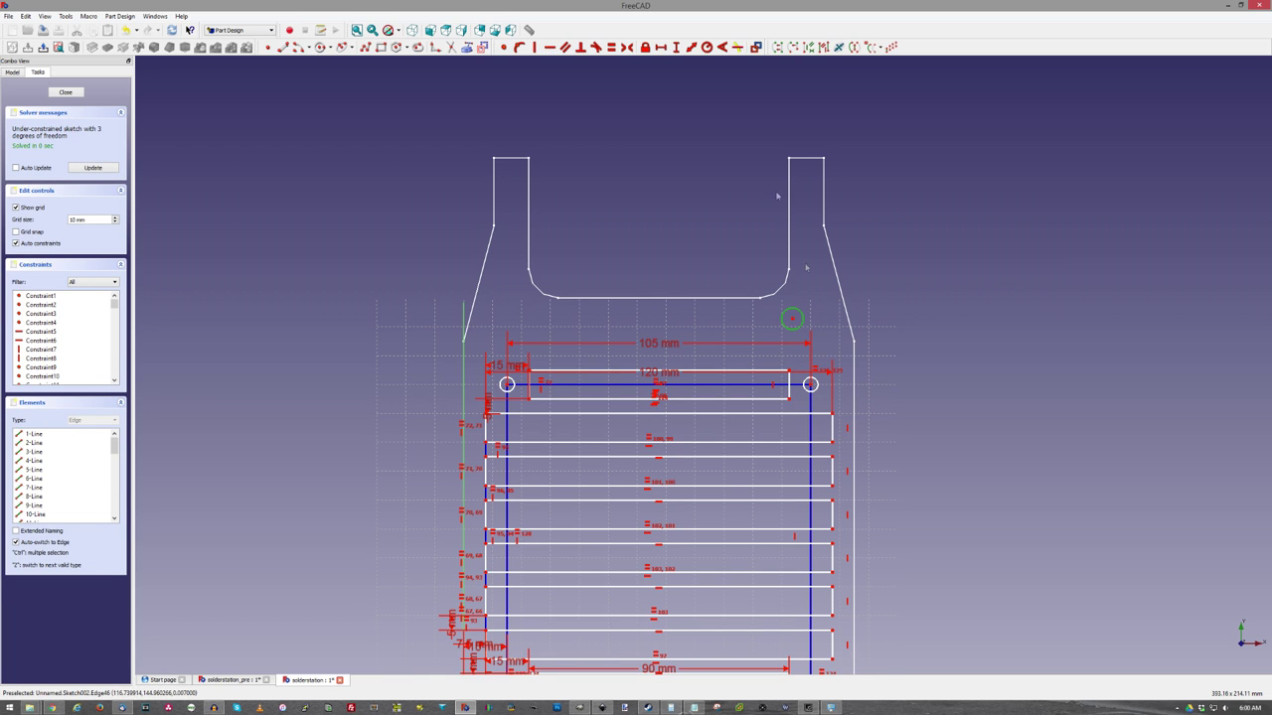
pyautogui.click(706, 47)
pyautogui.write('3mm')
pyautogui.press('Return')
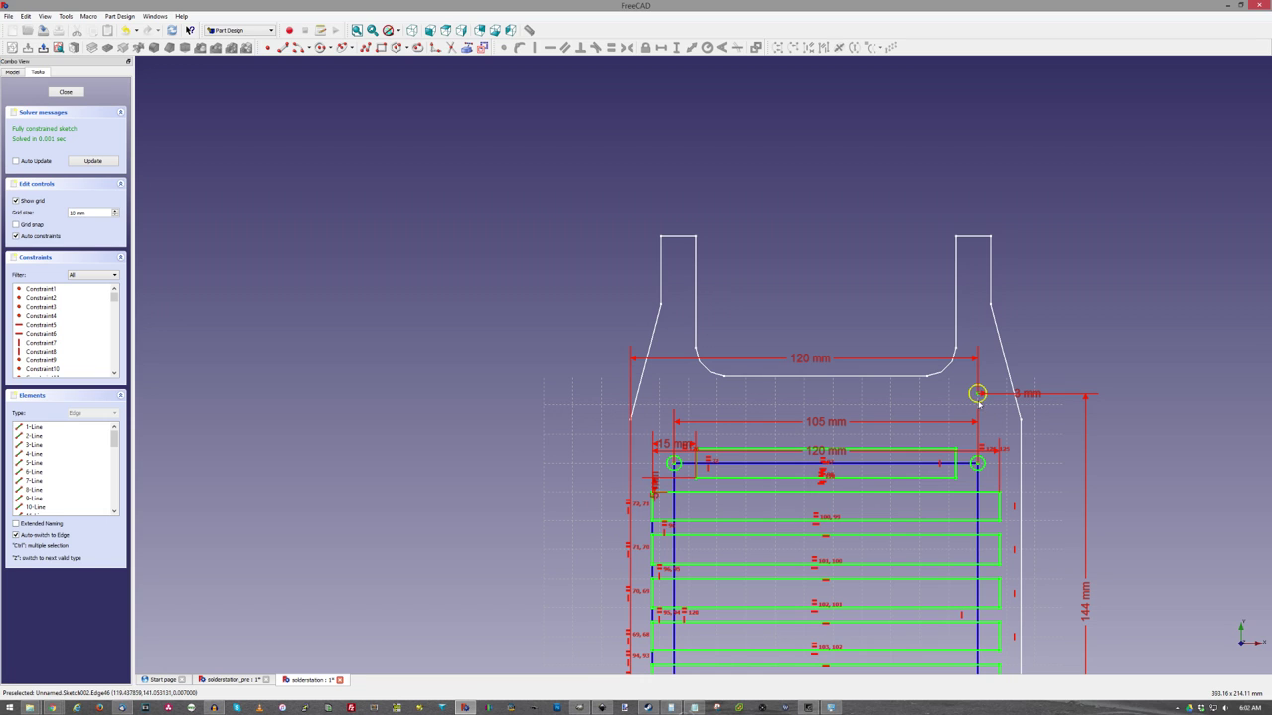
# - Add a second small hole above the grille and dimension its vertical distance to 25
pyautogui.click(979, 397)
pyautogui.scroll(3, 1171, 394)
pyautogui.click(537, 488)
pyautogui.click(550, 487)
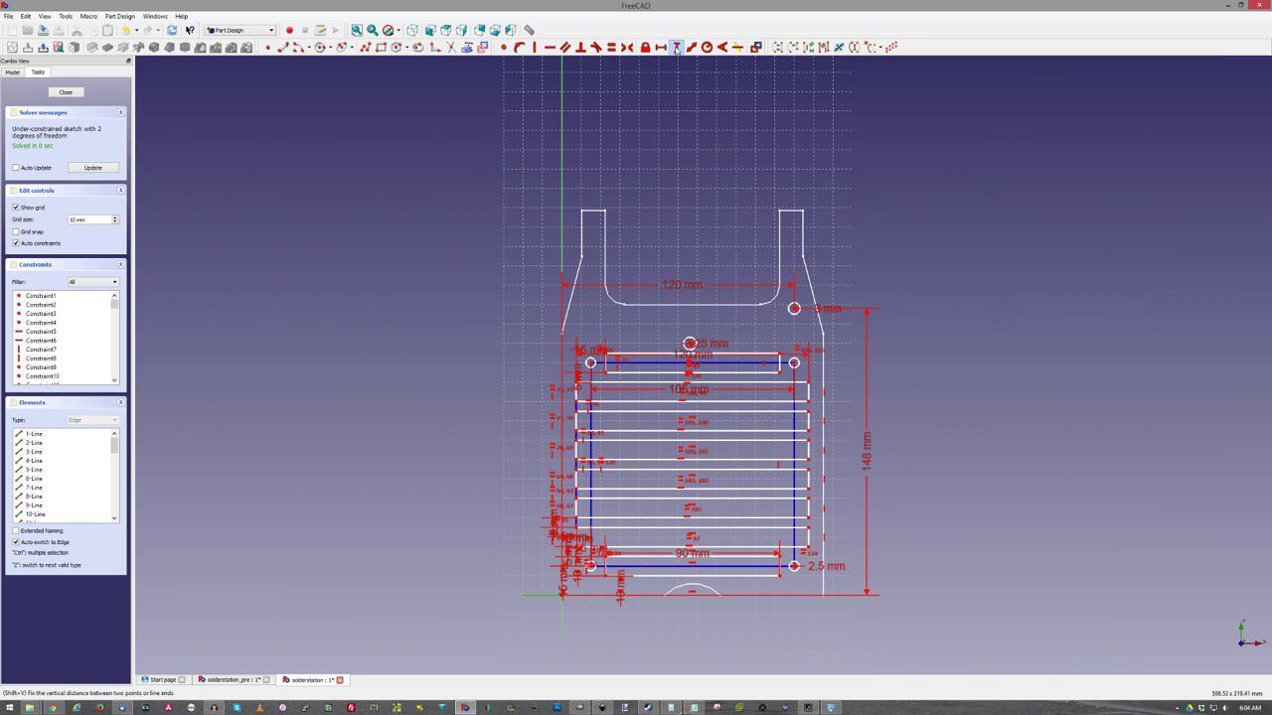
pyautogui.click(676, 46)
pyautogui.write('25')
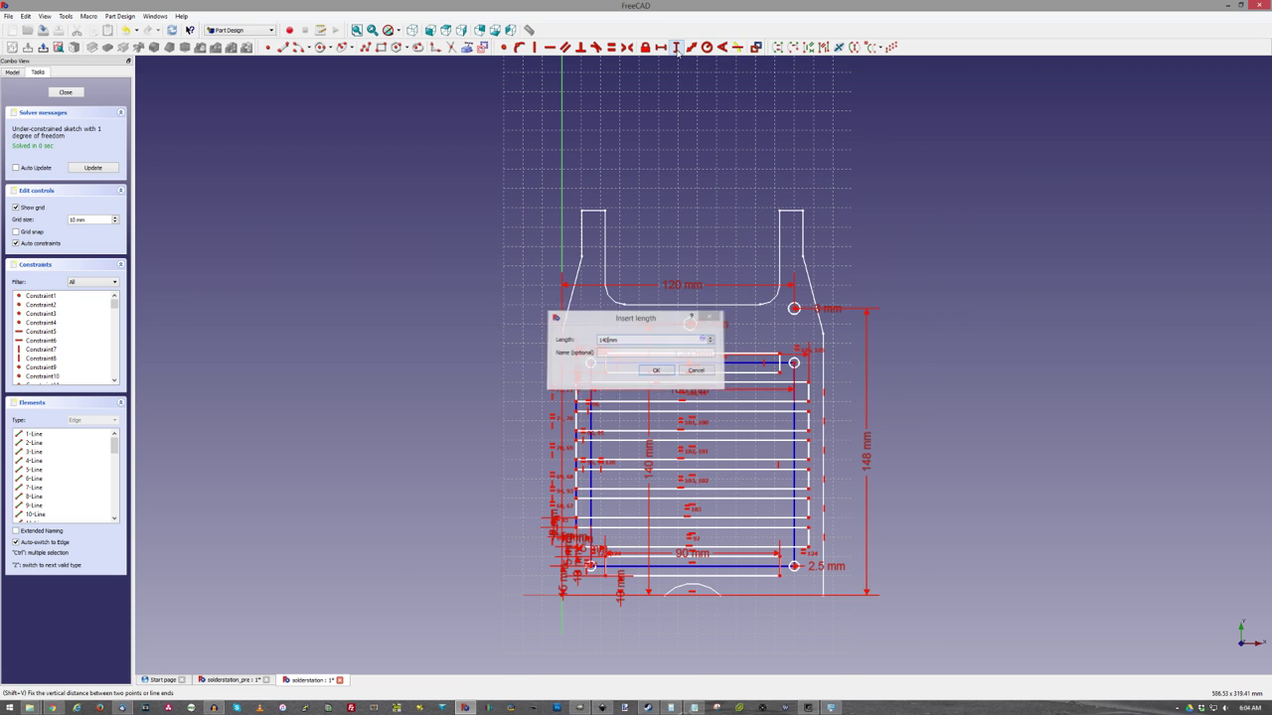
pyautogui.press('Return')
# - Place the centre hole 67.5 mm horizontally from the bottom-left point and close the sketch
pyautogui.scroll(2, 695, 323)
pyautogui.scroll(-3, 686, 329)
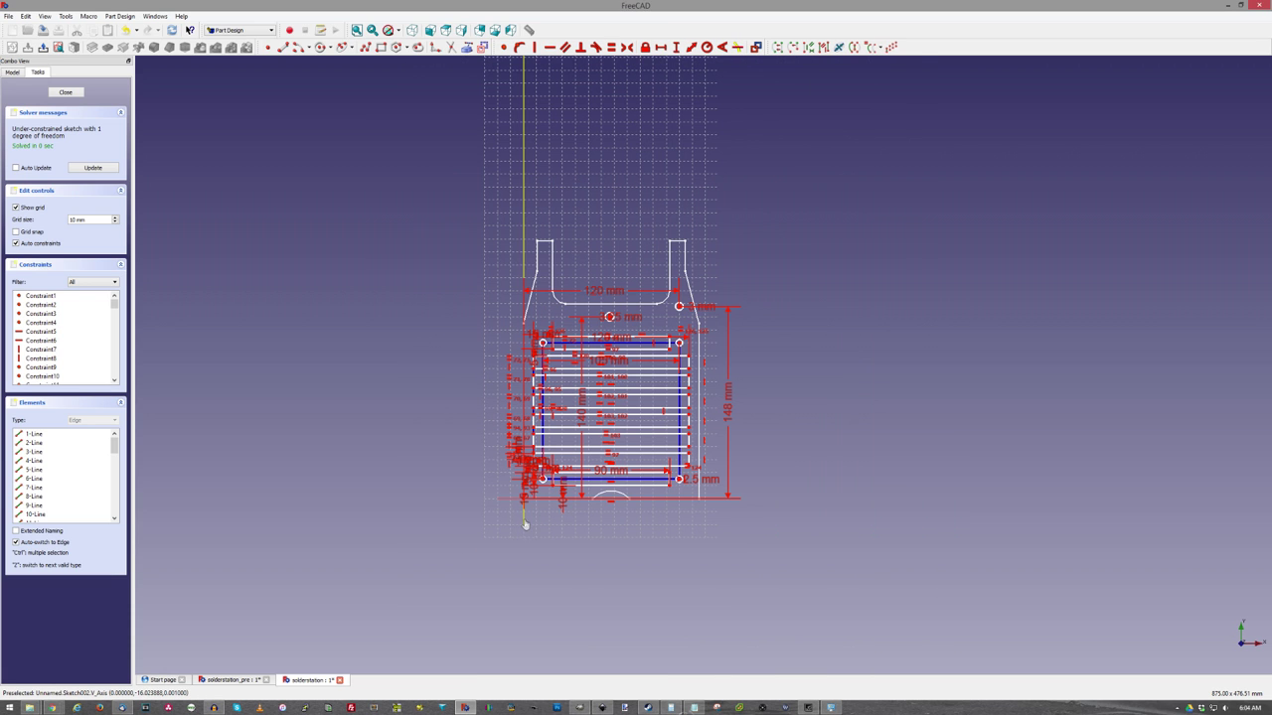
pyautogui.click(525, 519)
pyautogui.click(660, 47)
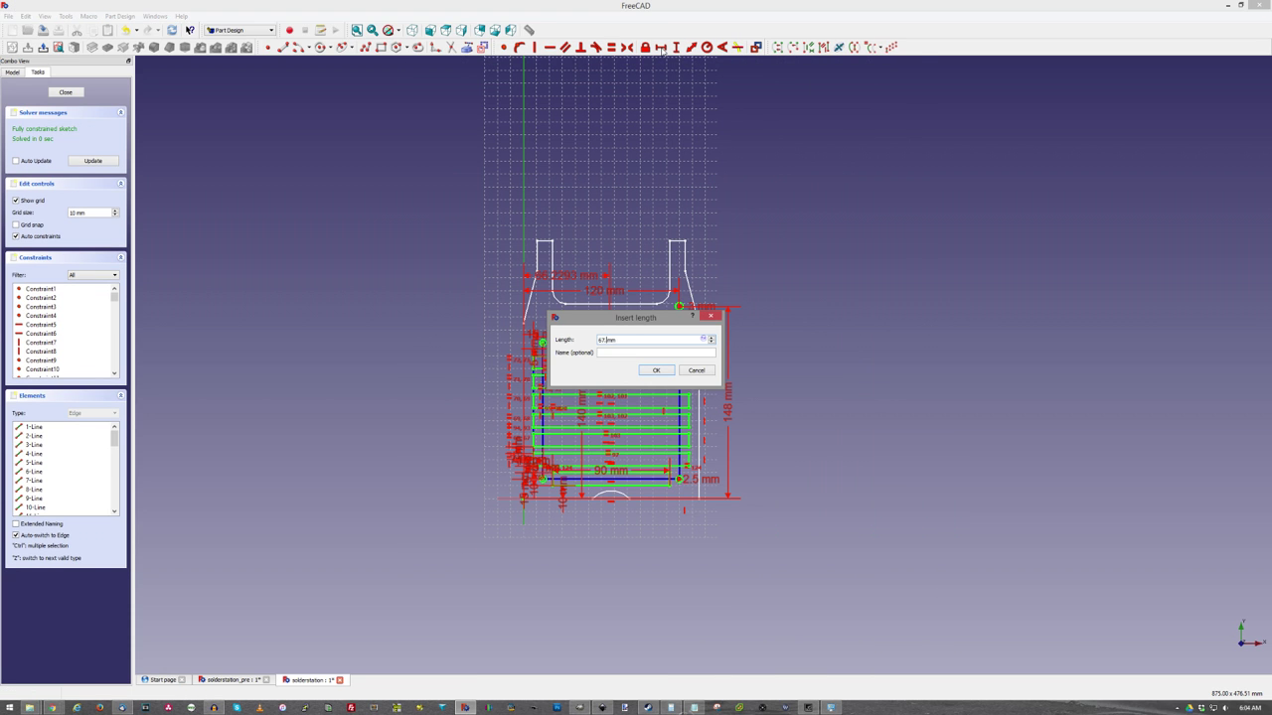
pyautogui.press('Return')
pyautogui.scroll(3, 552, 249)
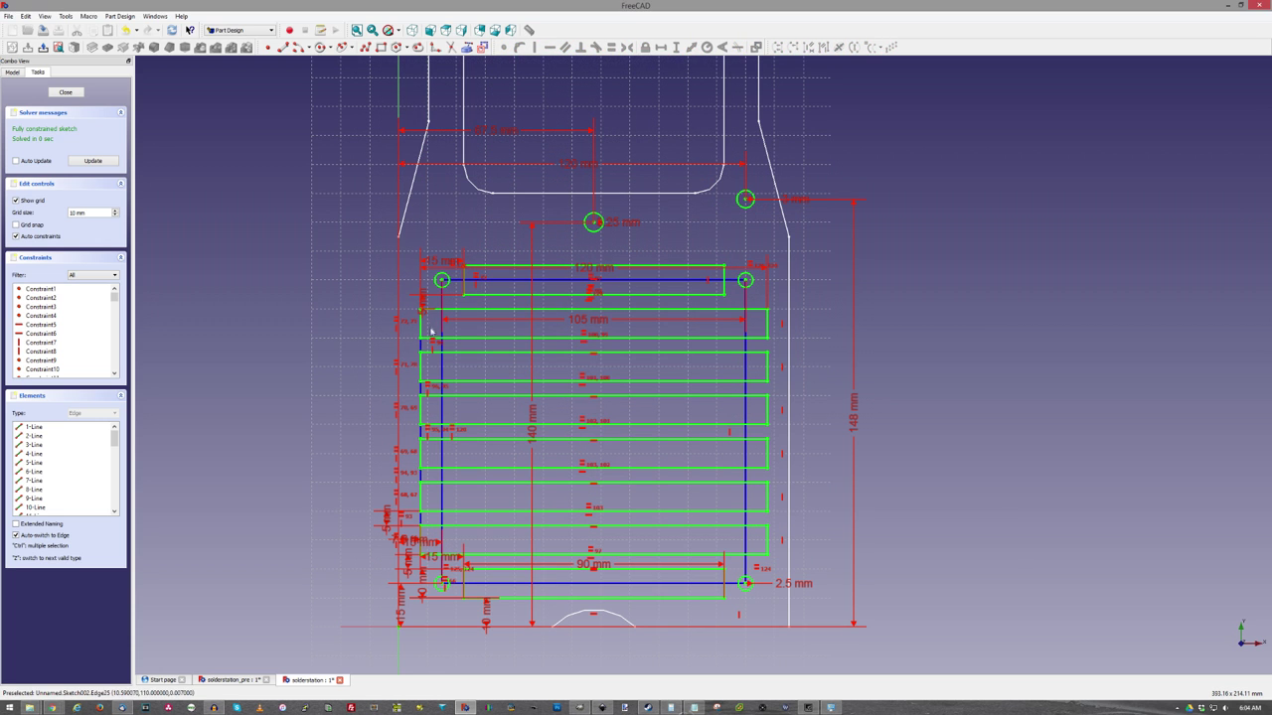
pyautogui.click(66, 95)
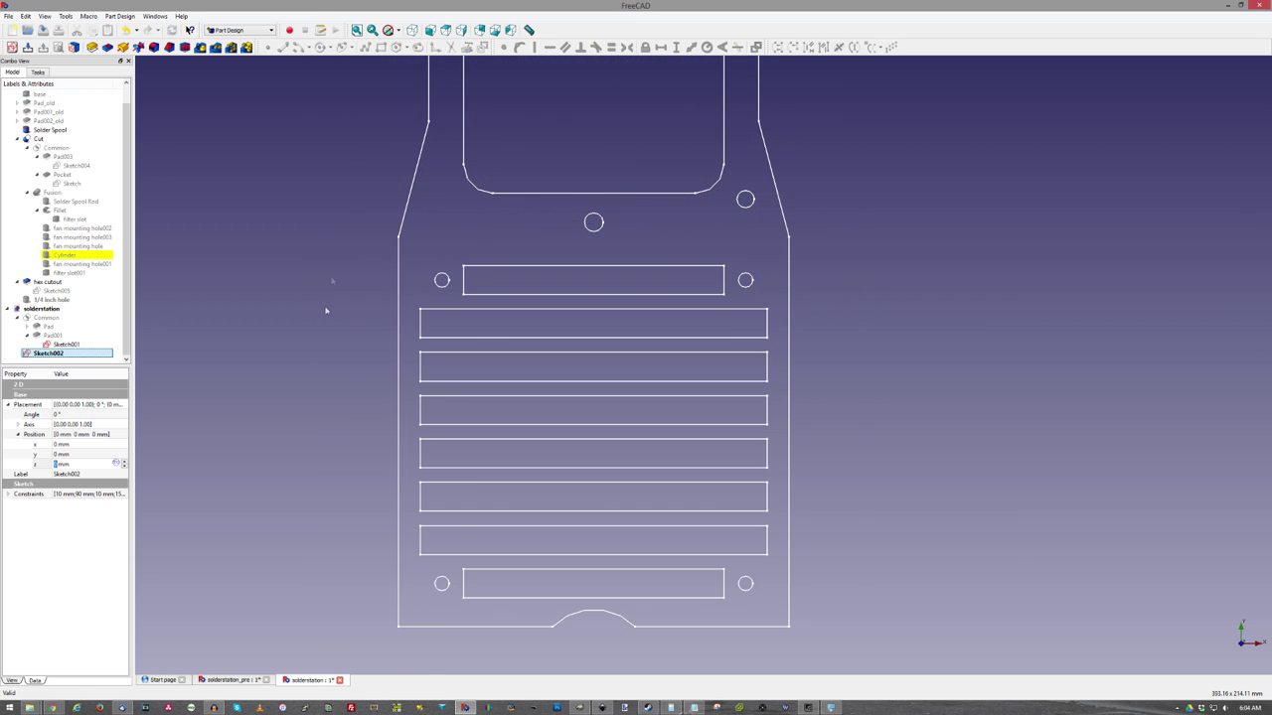
# - Delete the Common intersection feature from the model tree
pyautogui.click(44, 317)
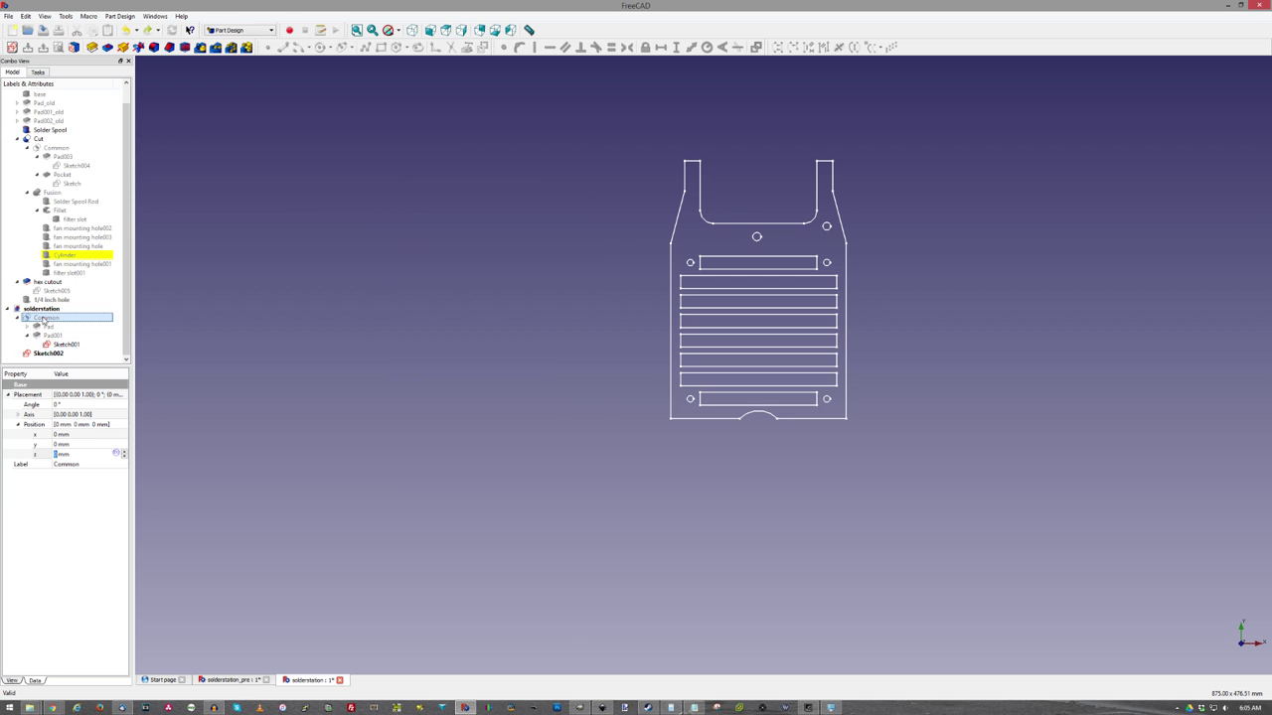
pyautogui.rightClick(46, 338)
pyautogui.click(85, 393)
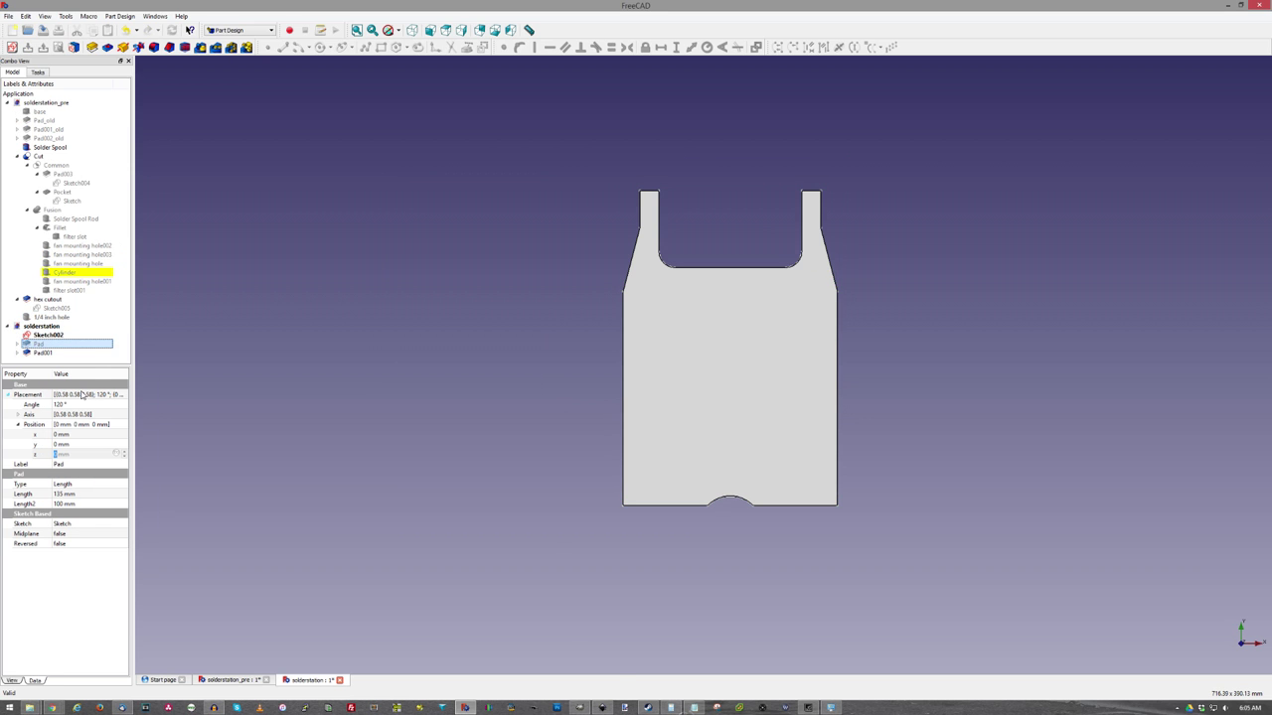
# - Map Sketch002 onto a face of the Pad001 plate and finish editing it
pyautogui.click(45, 336)
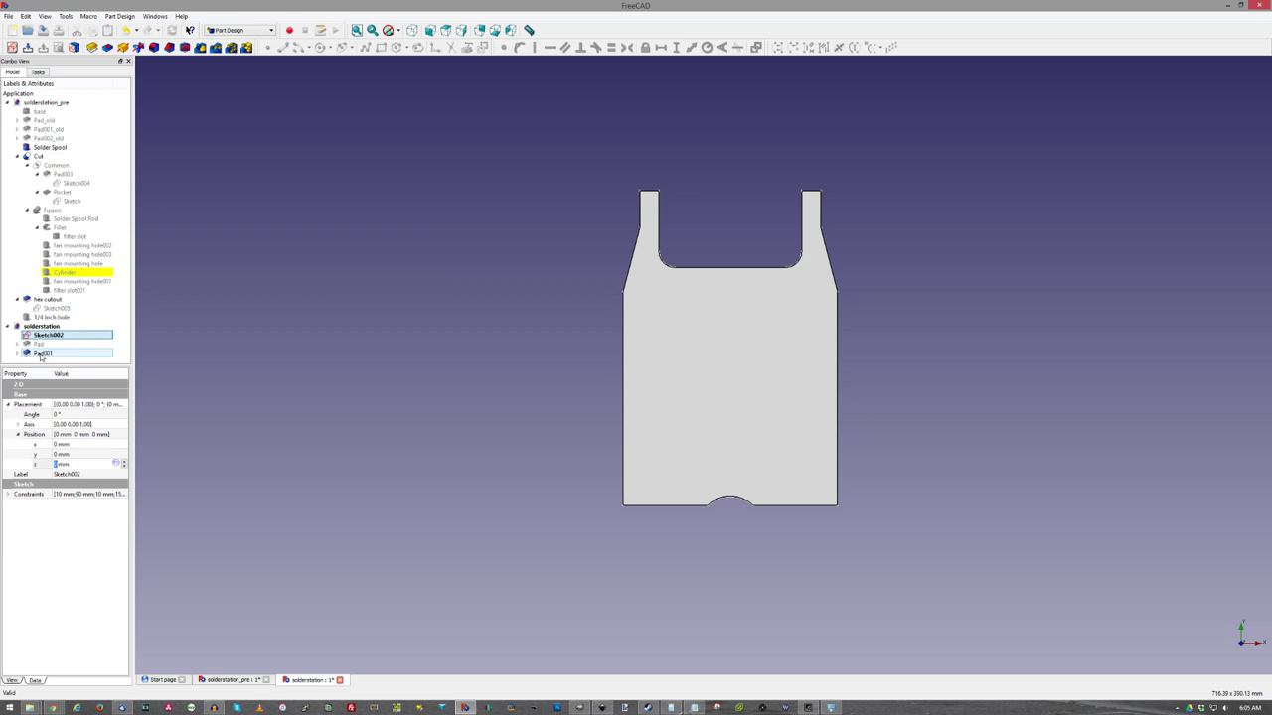
pyautogui.click(45, 353)
pyautogui.click(459, 362)
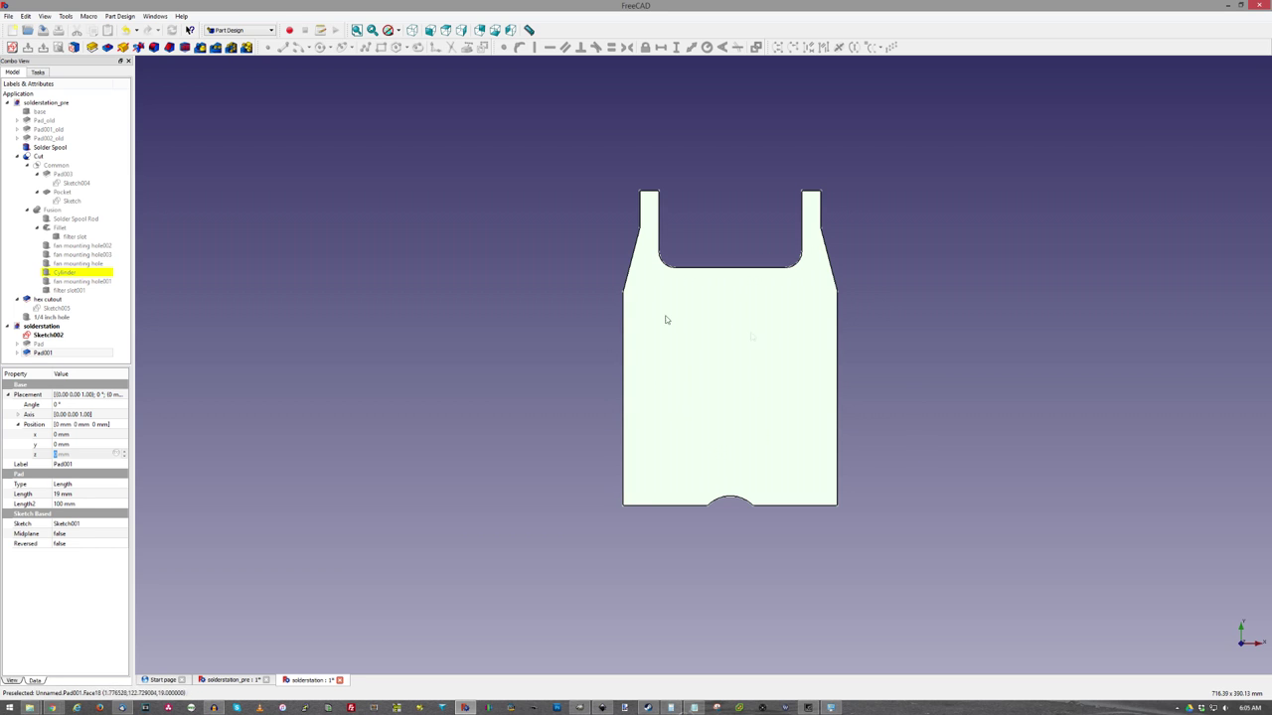
pyautogui.click(75, 48)
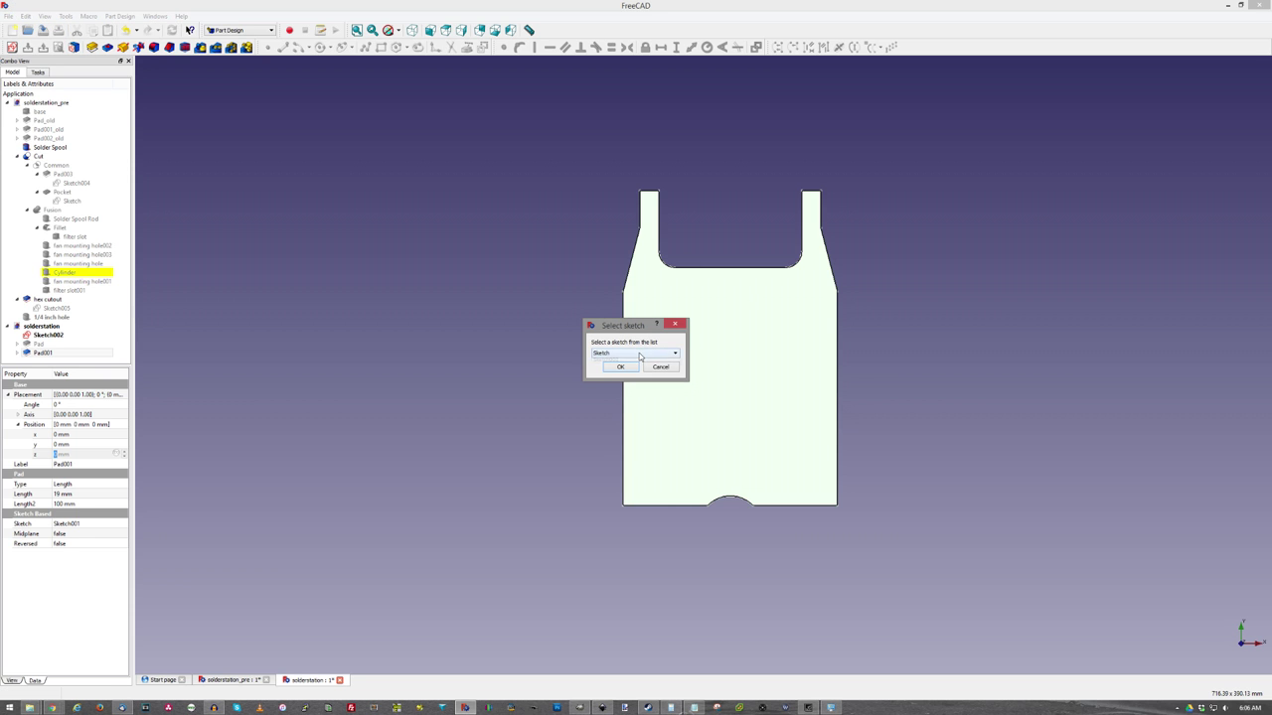
pyautogui.click(641, 354)
pyautogui.click(615, 375)
pyautogui.click(620, 368)
pyautogui.scroll(-3, 627, 338)
pyautogui.scroll(6, 628, 332)
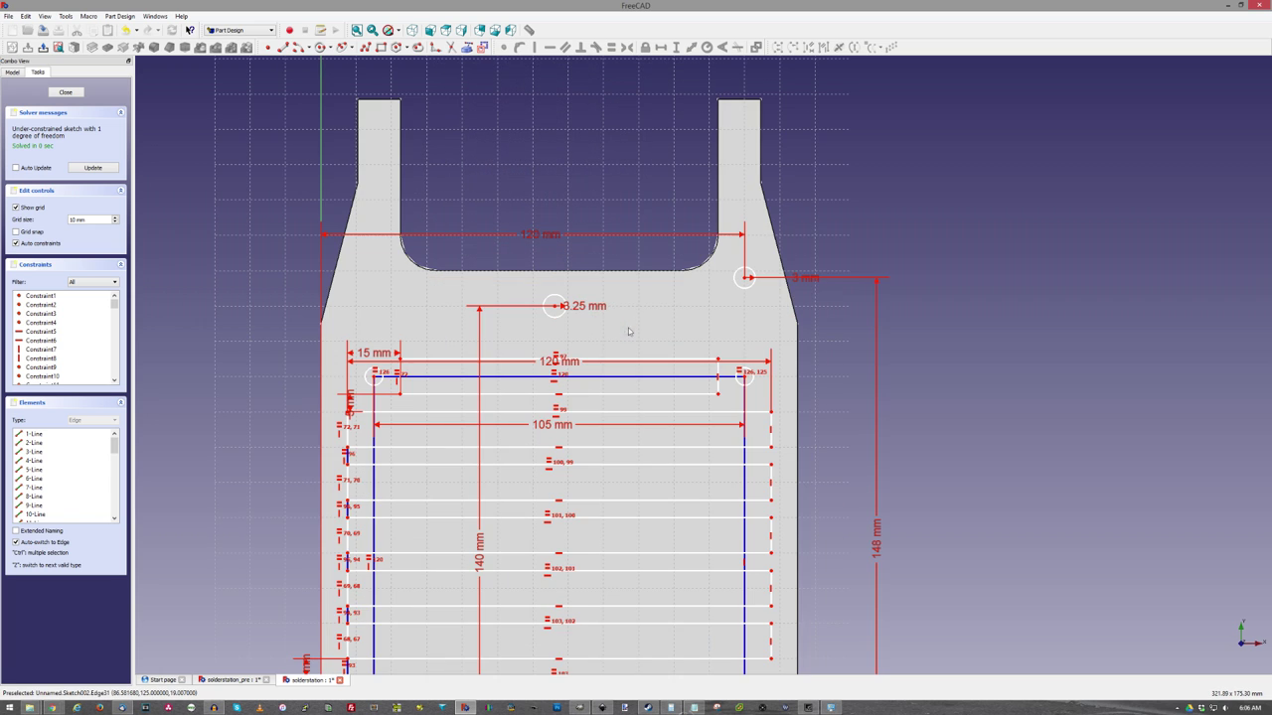
pyautogui.scroll(-4, 620, 304)
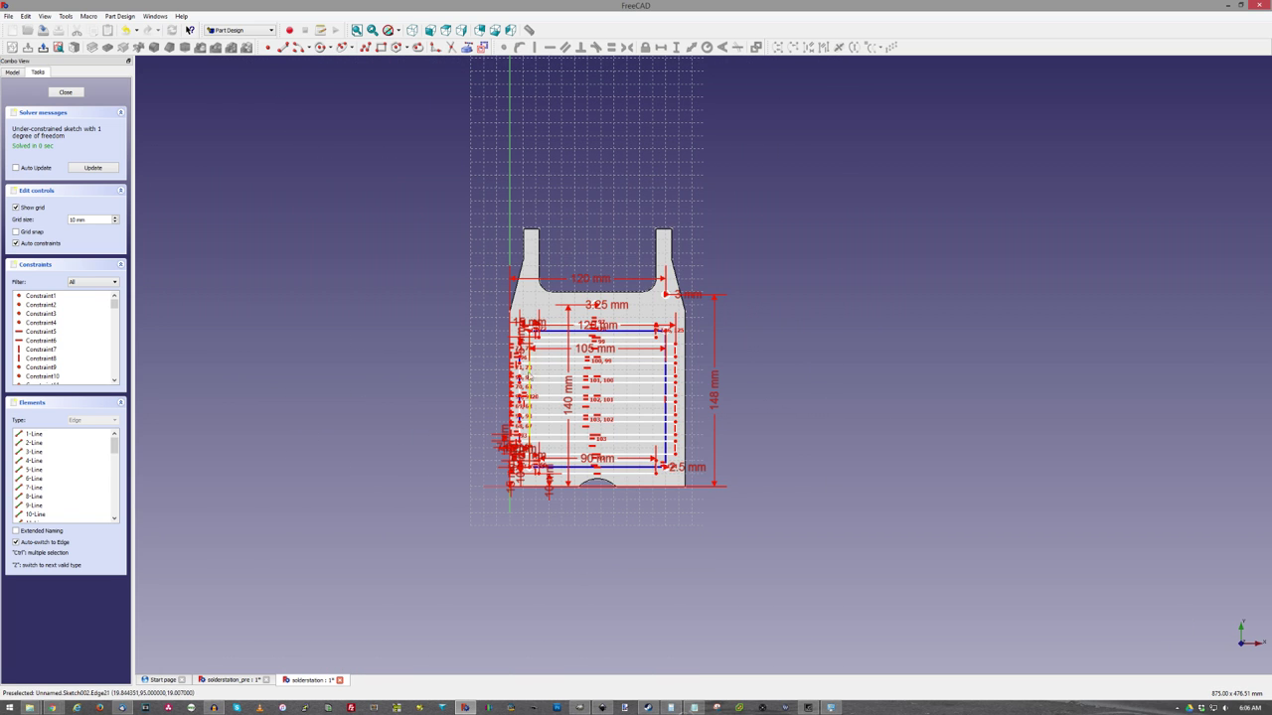
pyautogui.scroll(3, 616, 250)
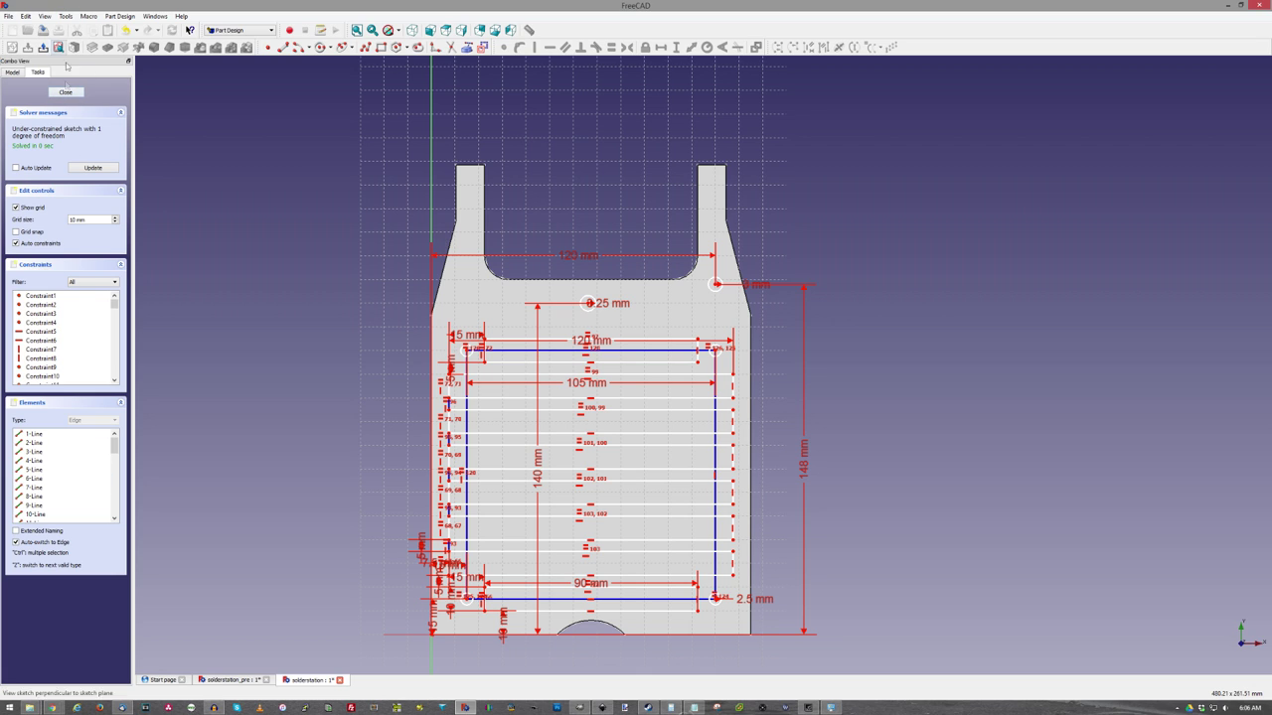
pyautogui.click(65, 93)
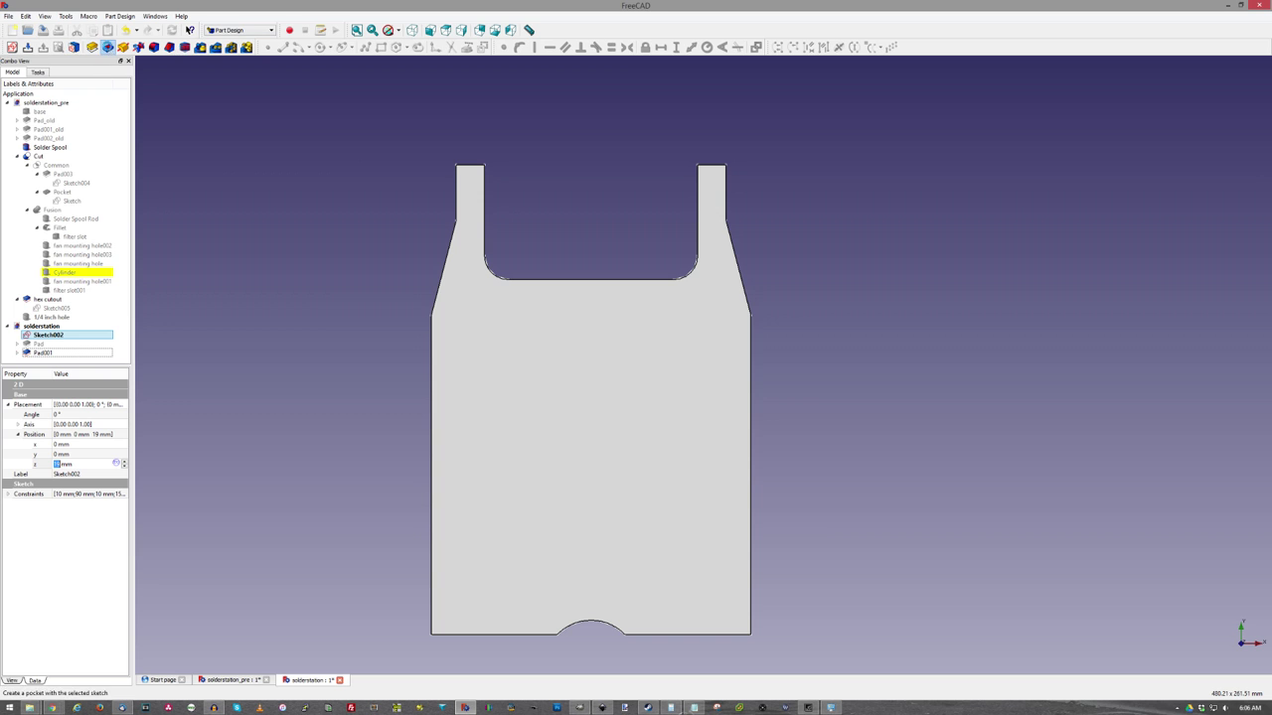
# - Pocket Sketch002's slots into the plate, then intersect Pad and Pocket with a Part Common
pyautogui.click(107, 46)
pyautogui.press('Return')
pyautogui.click(239, 30)
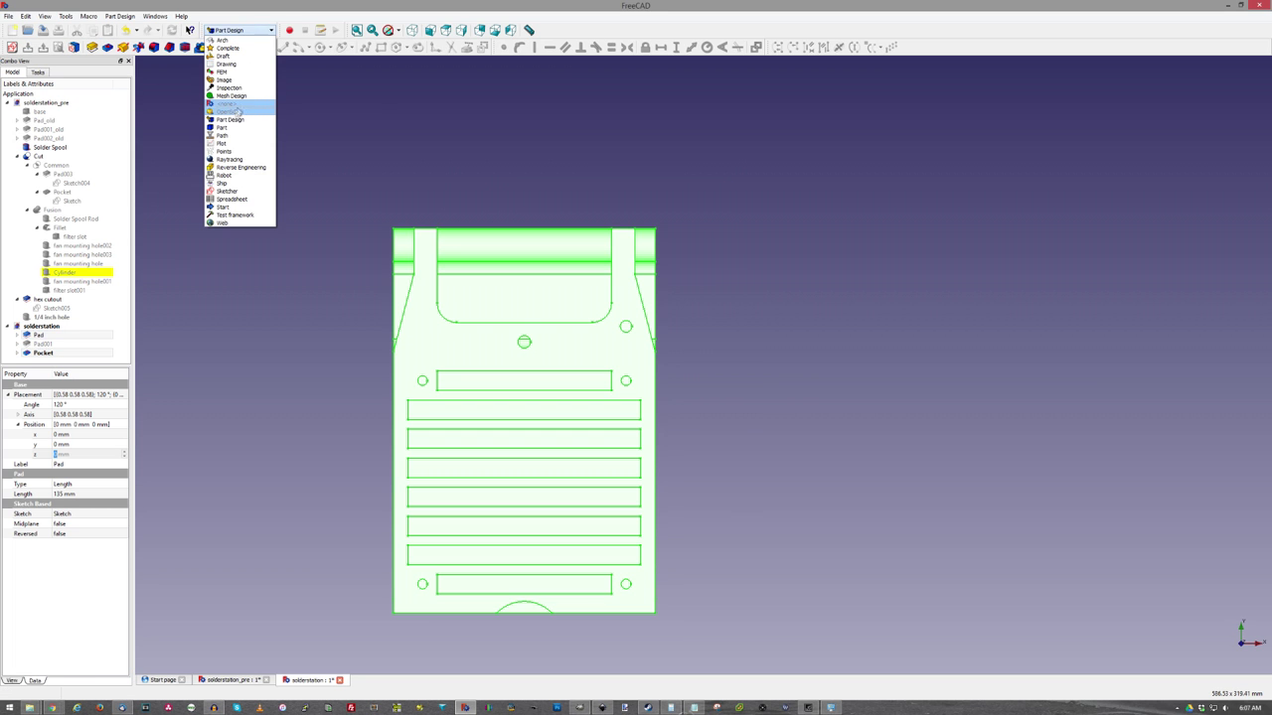
pyautogui.click(233, 127)
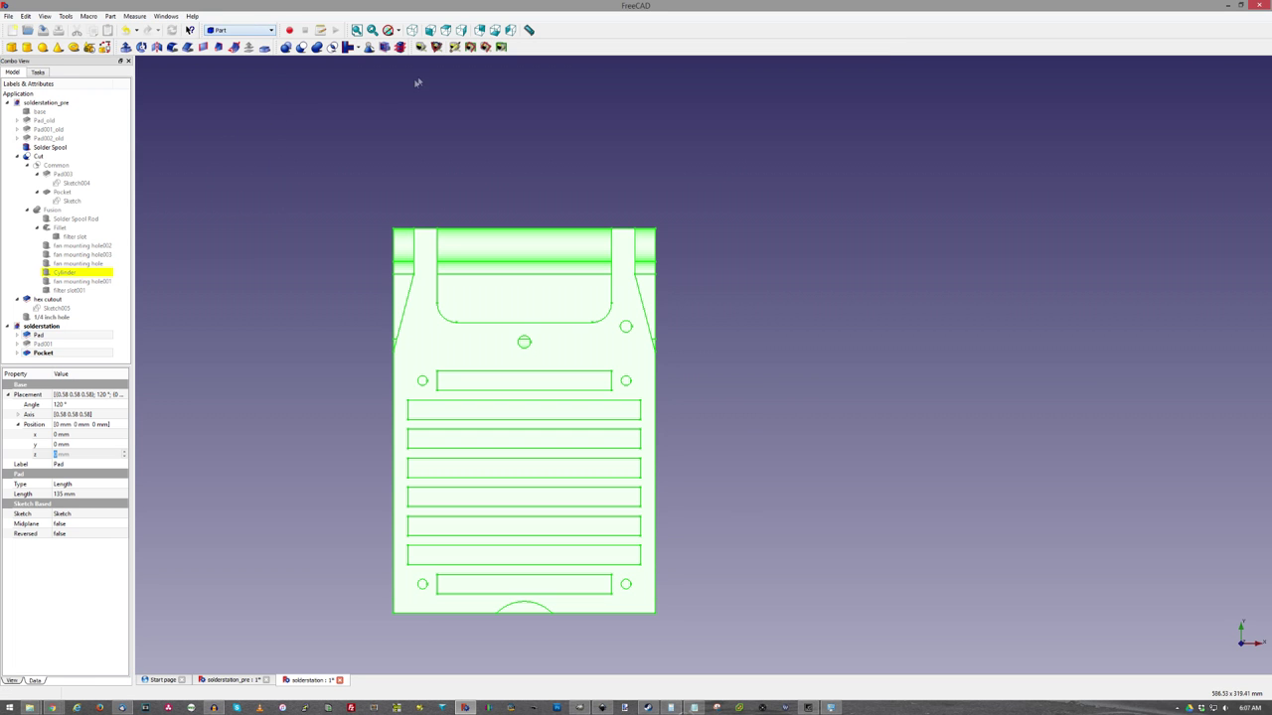
pyautogui.click(331, 48)
pyautogui.press('0')
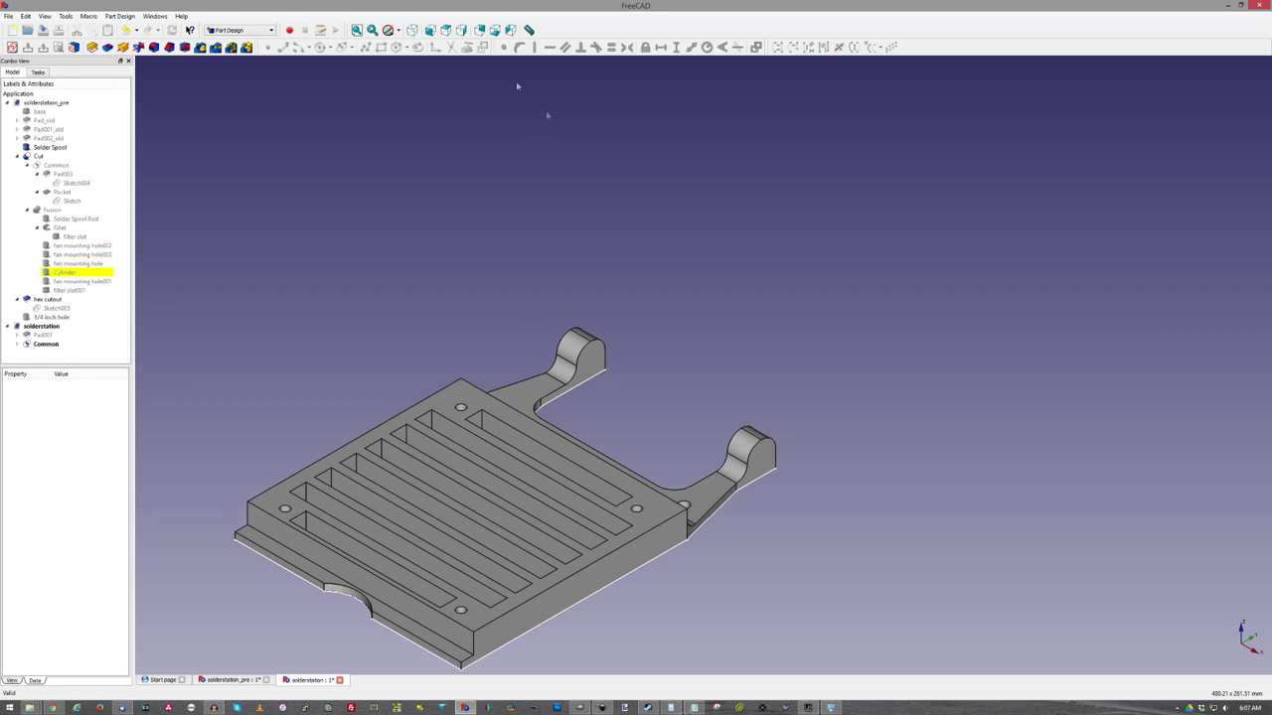
pyautogui.click(446, 29)
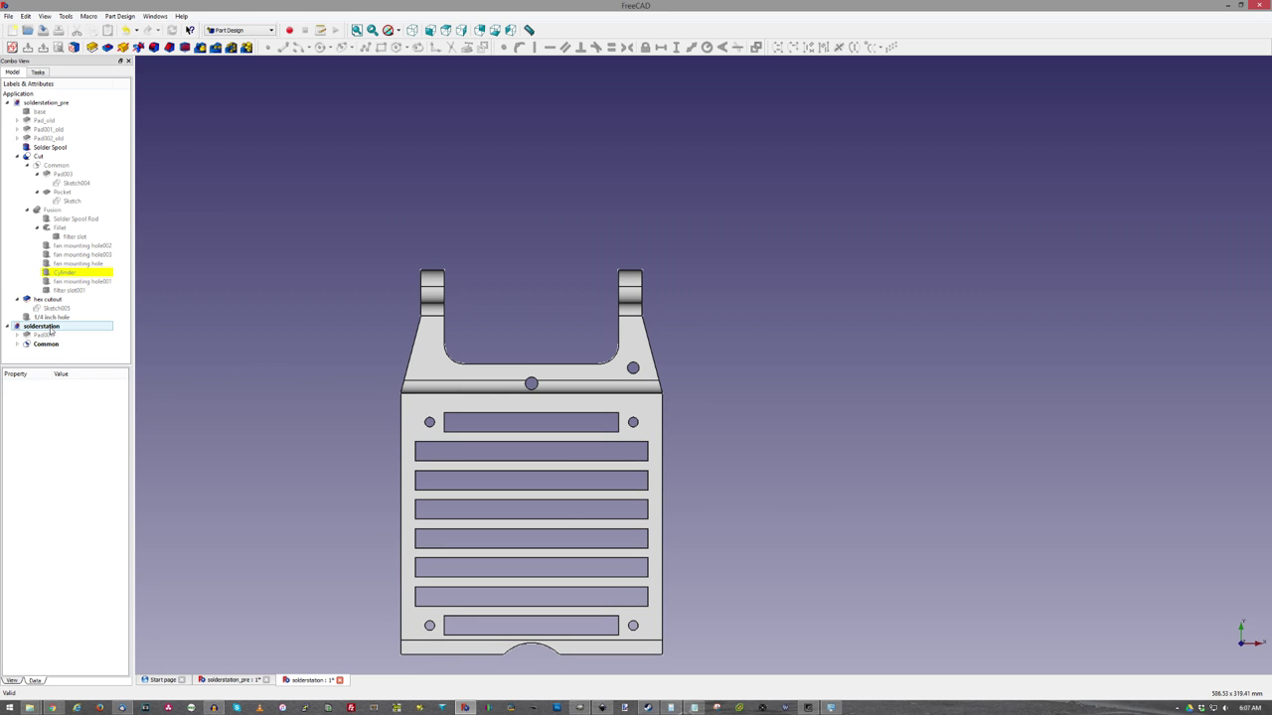
pyautogui.click(46, 343)
# - Hide the Common plate and start a new sketch in the default orientation
pyautogui.click(7, 102)
pyautogui.press('space')
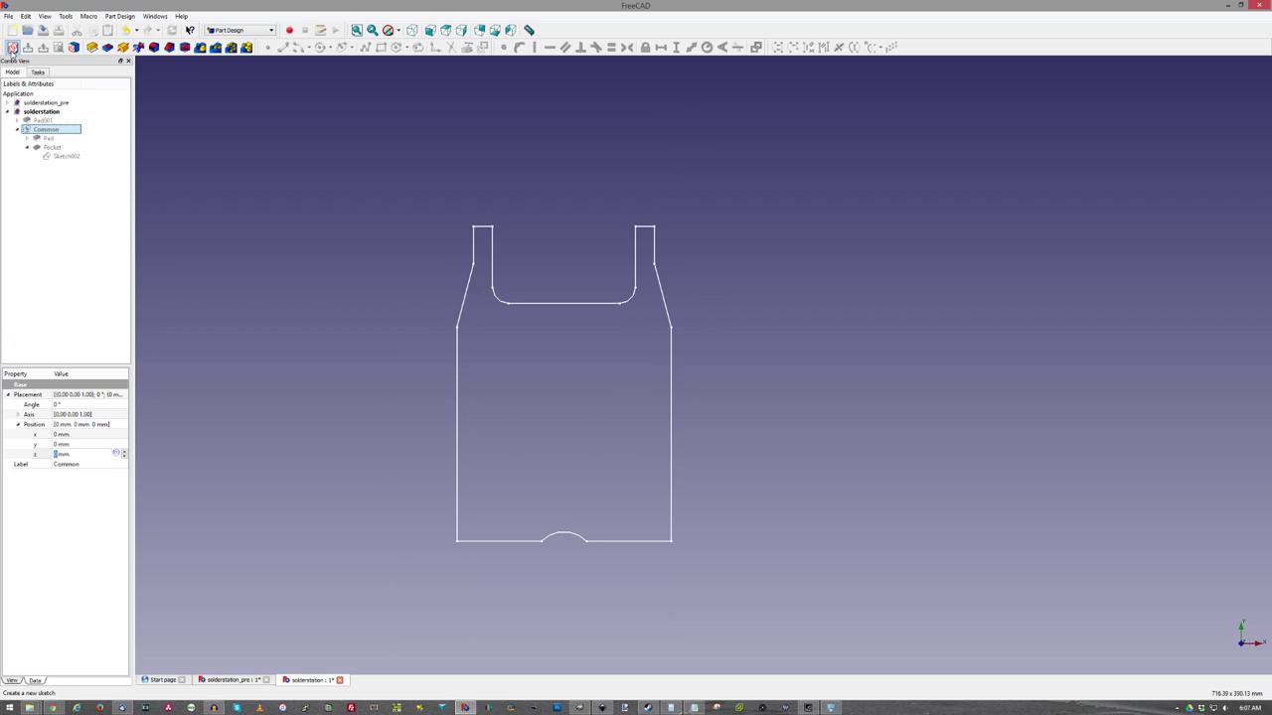
pyautogui.click(12, 48)
pyautogui.click(615, 395)
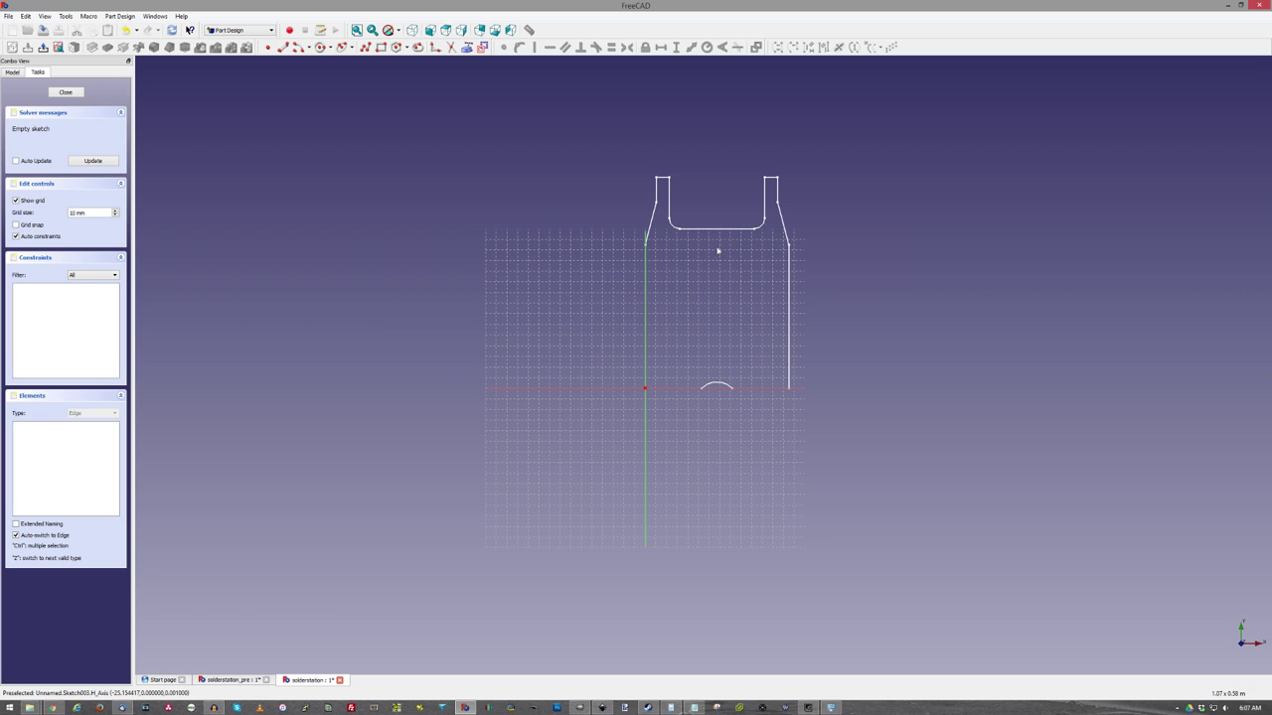
# - Draw a trial hexagon above the plate's middle, then undo it
pyautogui.scroll(4, 880, 278)
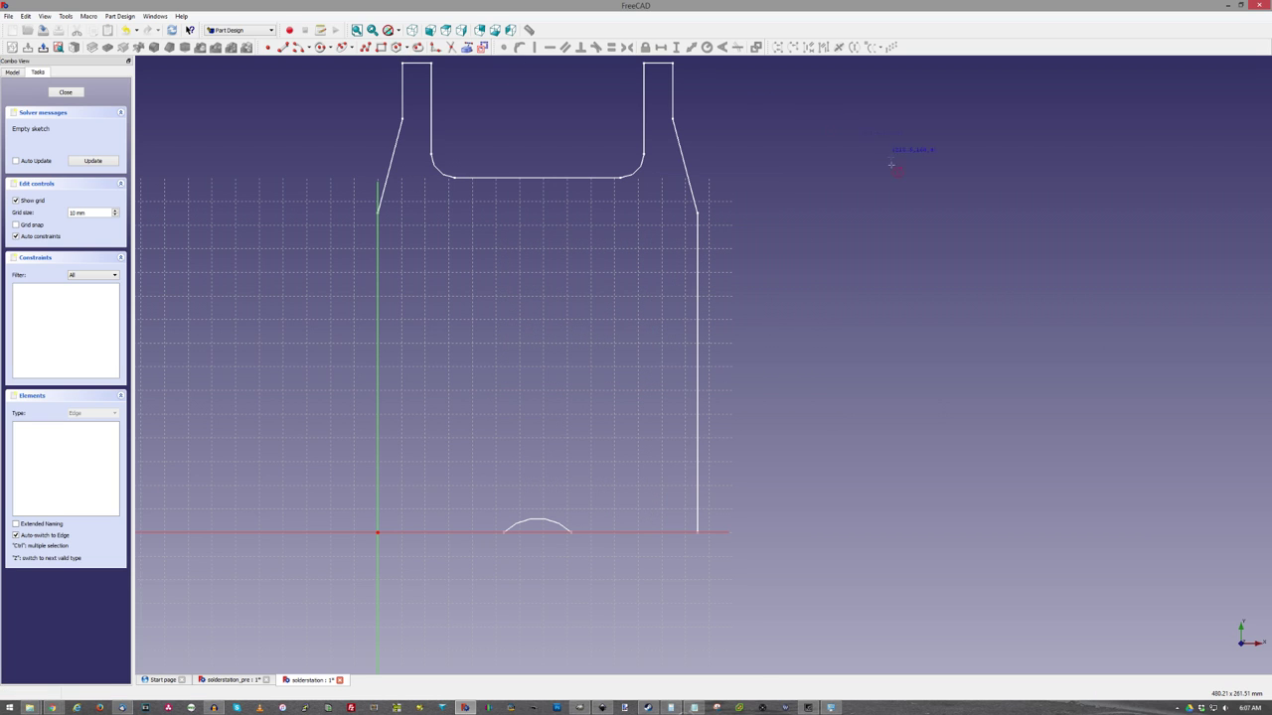
pyautogui.click(545, 226)
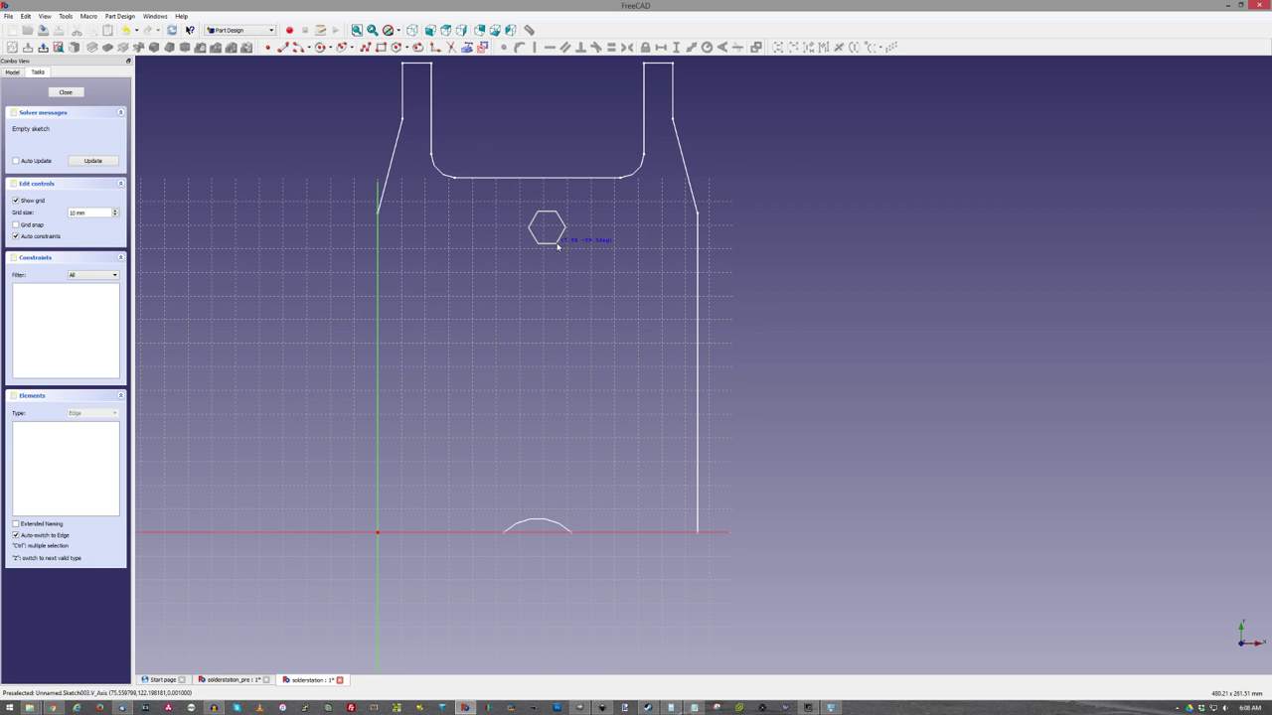
pyautogui.click(557, 248)
pyautogui.scroll(4, 543, 209)
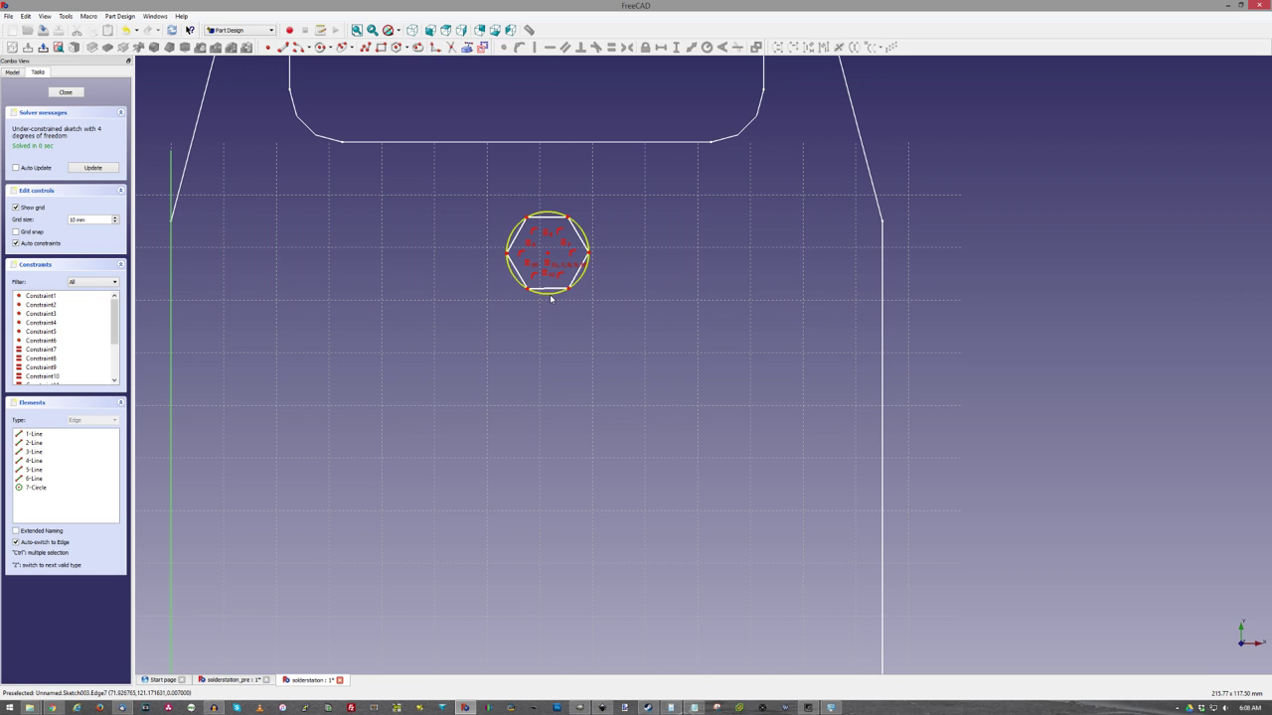
pyautogui.hotkey('ctrl', 'z')
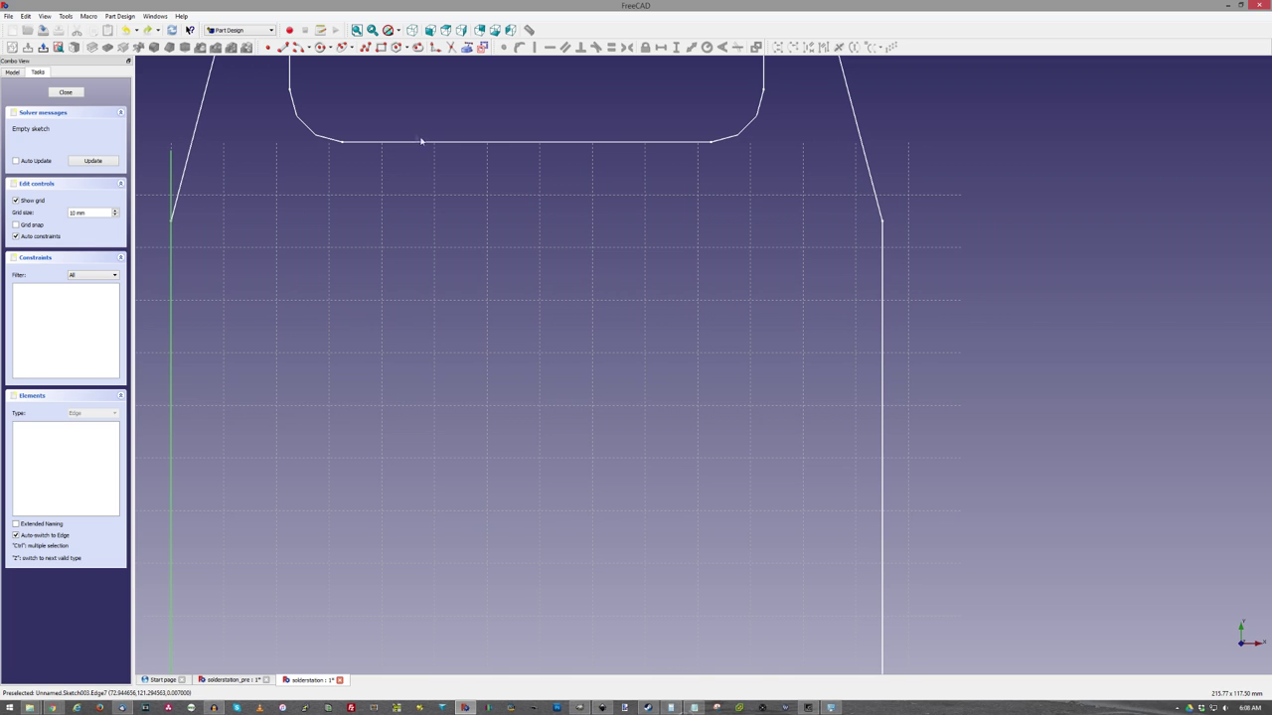
# - Draw a closed six-edge polyline hexagon above the plate's middle for the nut recess
pyautogui.click(282, 47)
pyautogui.click(498, 336)
pyautogui.click(553, 335)
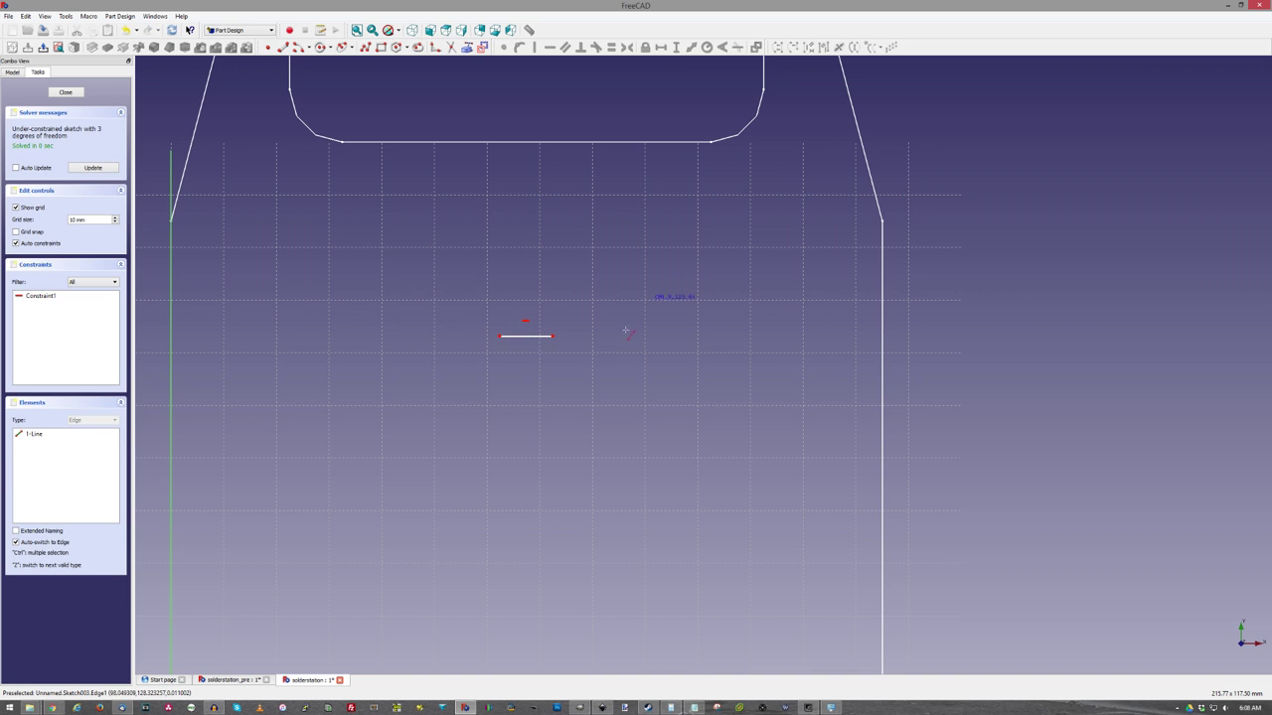
pyautogui.scroll(-4, 527, 215)
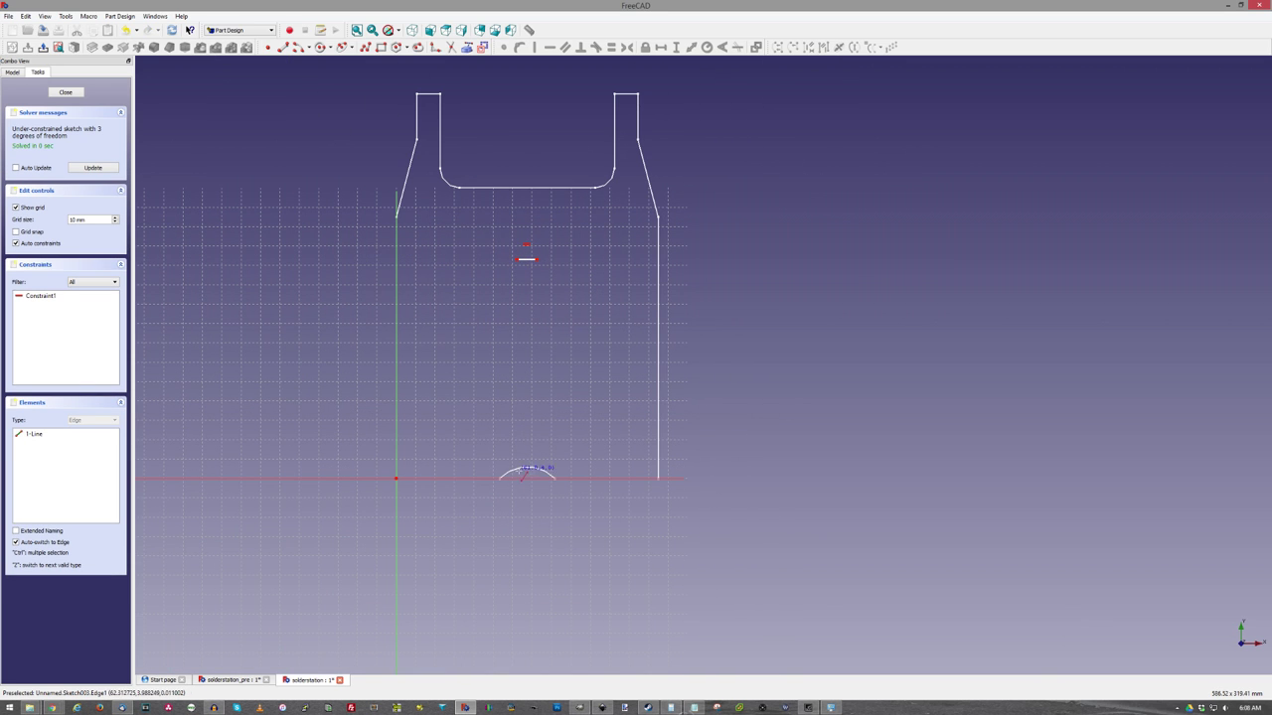
pyautogui.scroll(4, 518, 249)
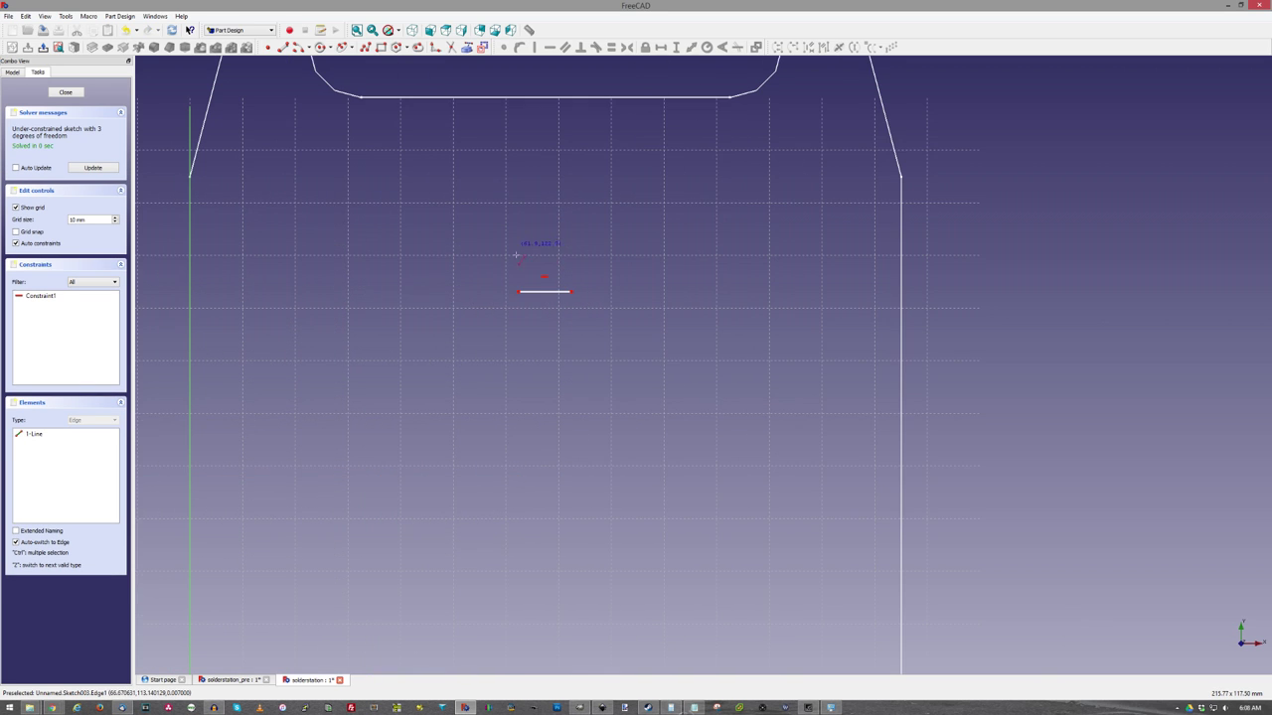
pyautogui.click(592, 253)
pyautogui.click(568, 214)
pyautogui.click(522, 215)
pyautogui.click(491, 253)
pyautogui.click(518, 292)
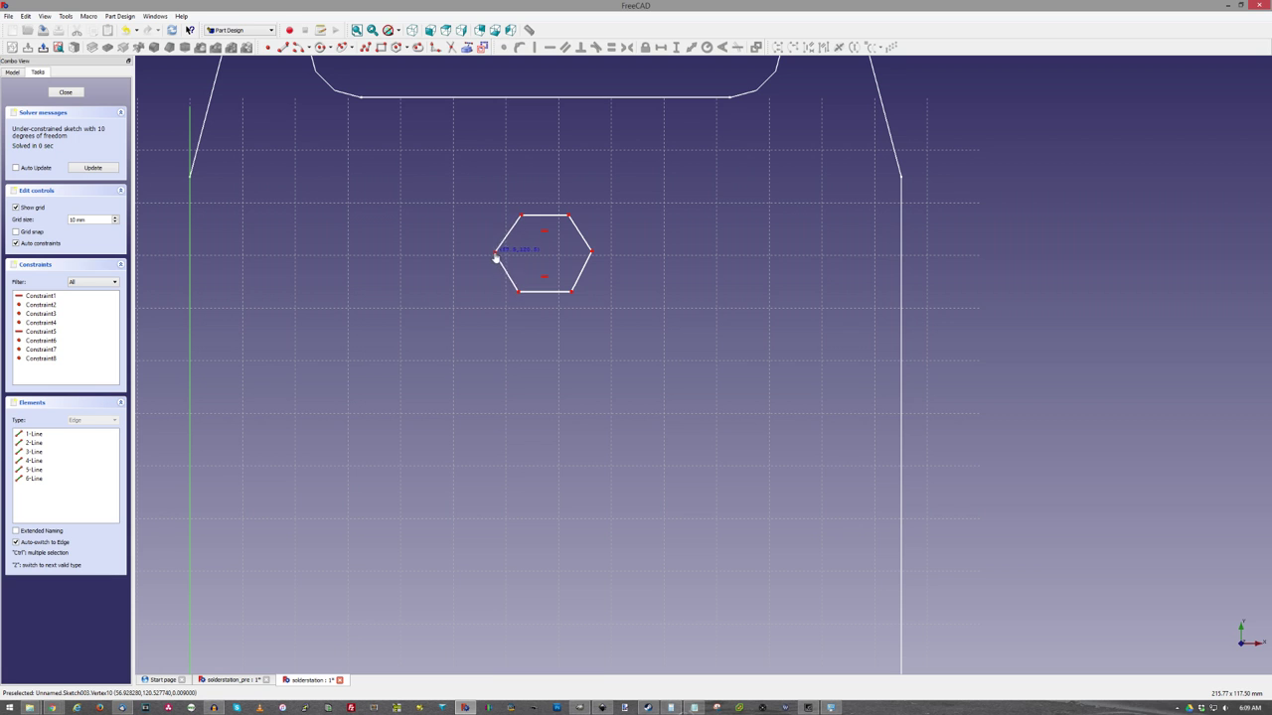
pyautogui.scroll(2, 493, 269)
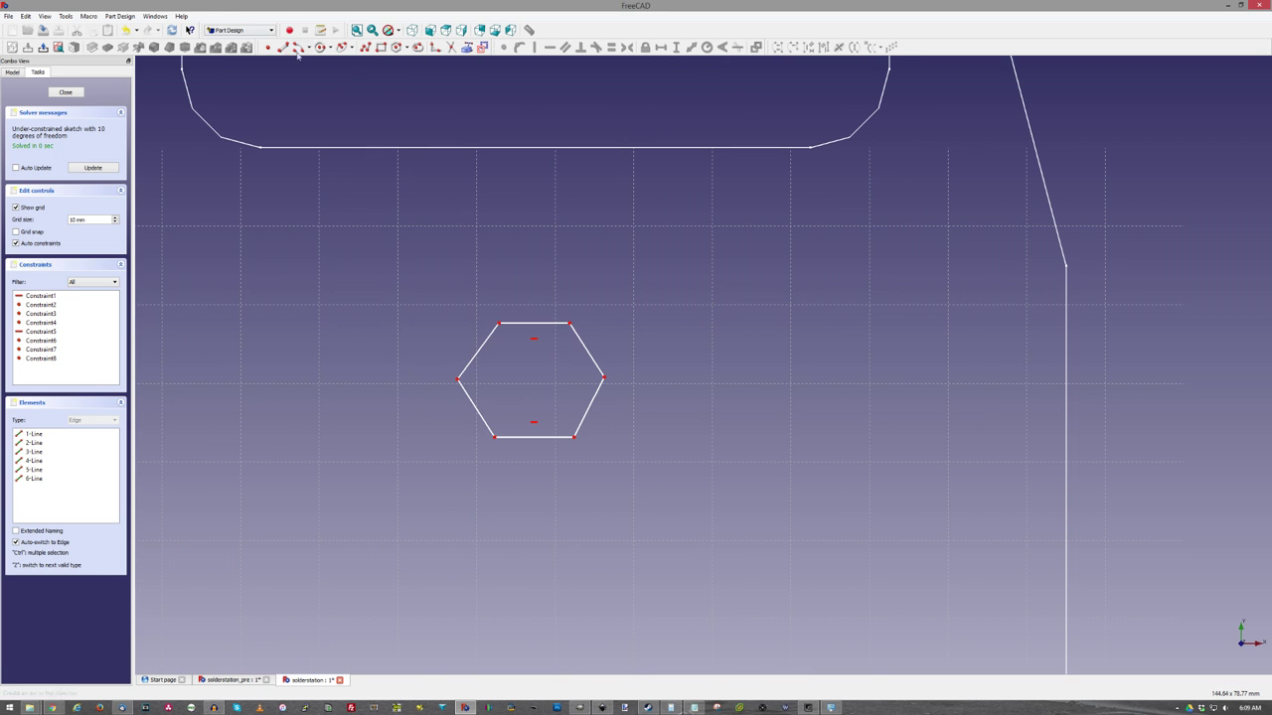
# - Draw spokes joining the hexagon's centre to its bottom-left, bottom-right and right vertices
pyautogui.click(483, 52)
pyautogui.click(530, 382)
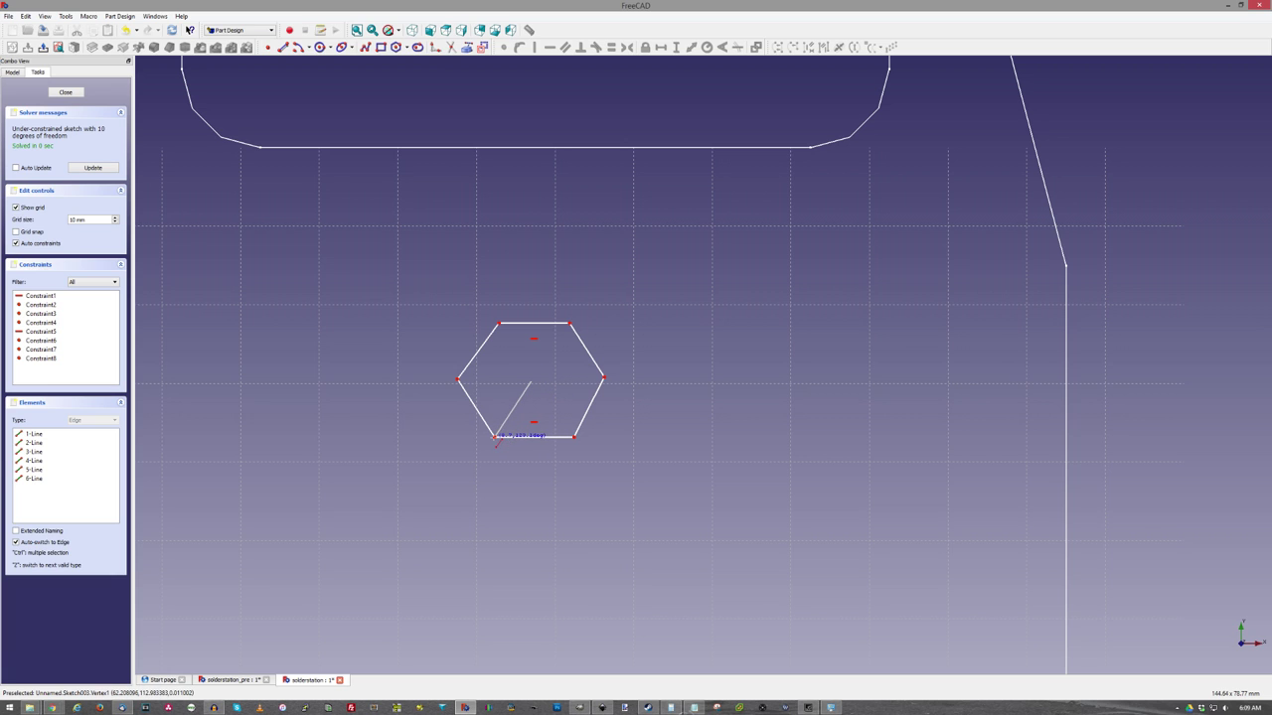
pyautogui.click(496, 438)
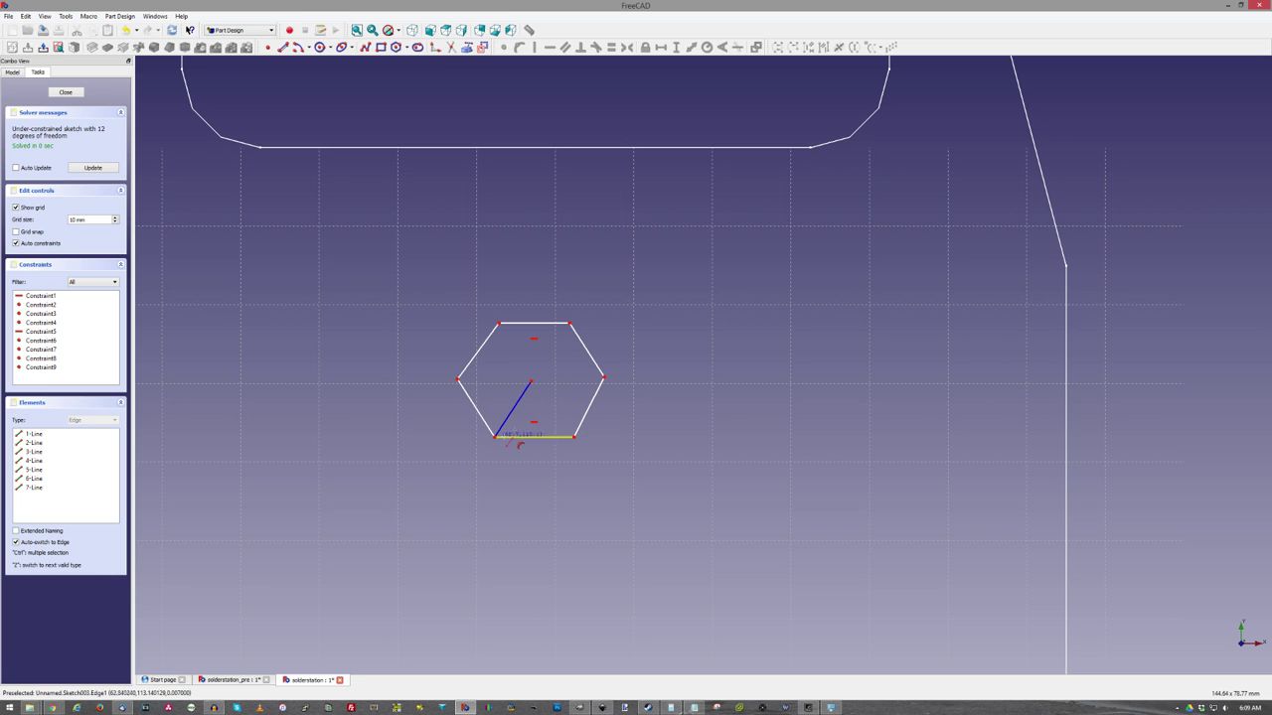
pyautogui.click(532, 381)
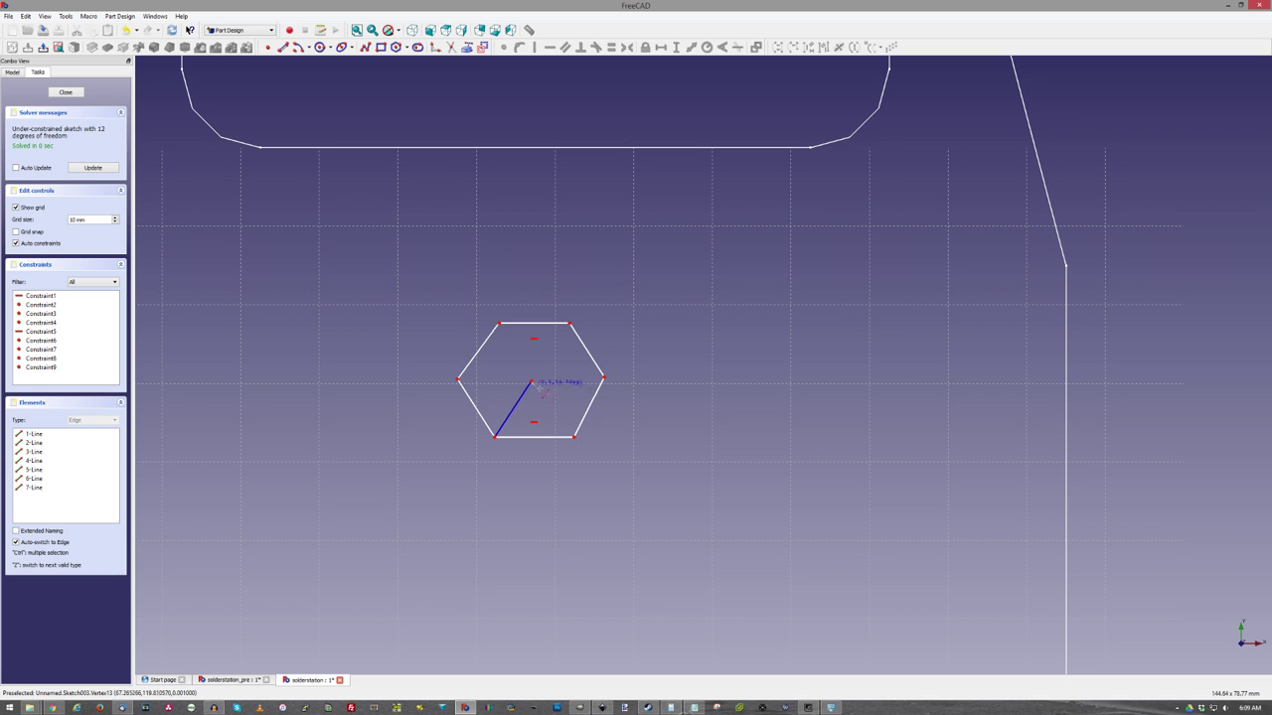
pyautogui.click(575, 437)
pyautogui.click(532, 381)
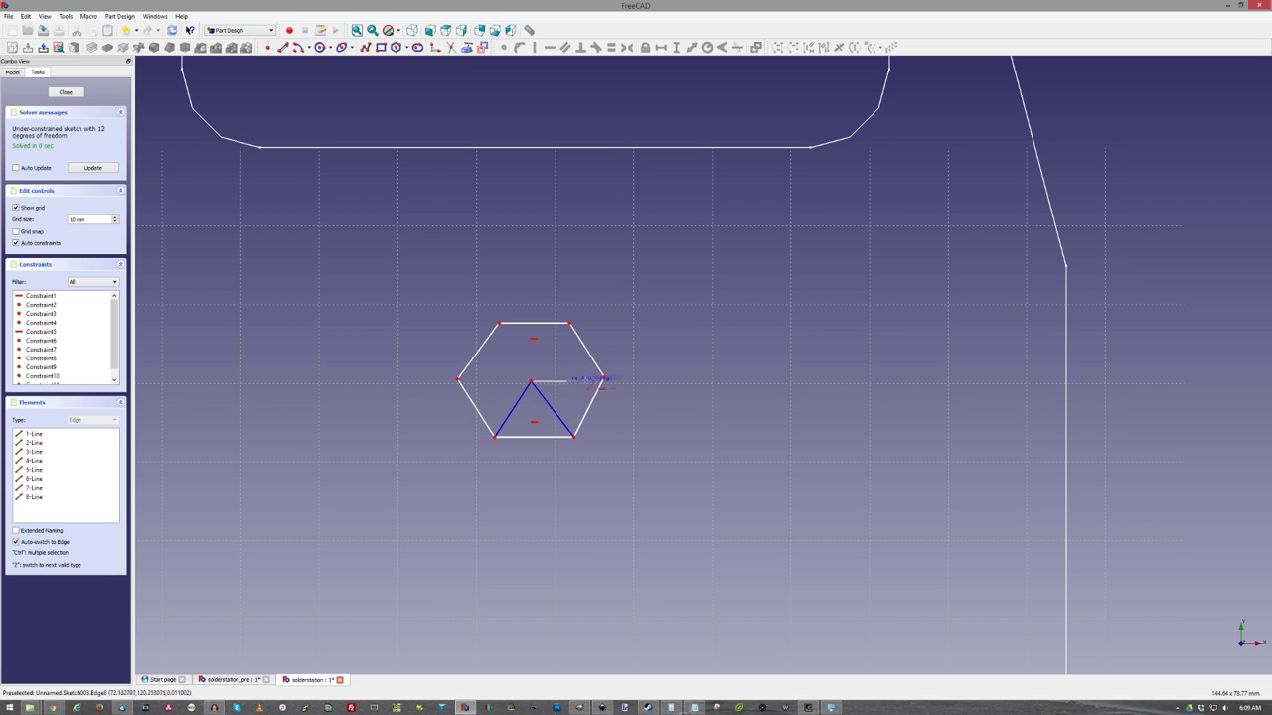
pyautogui.click(604, 378)
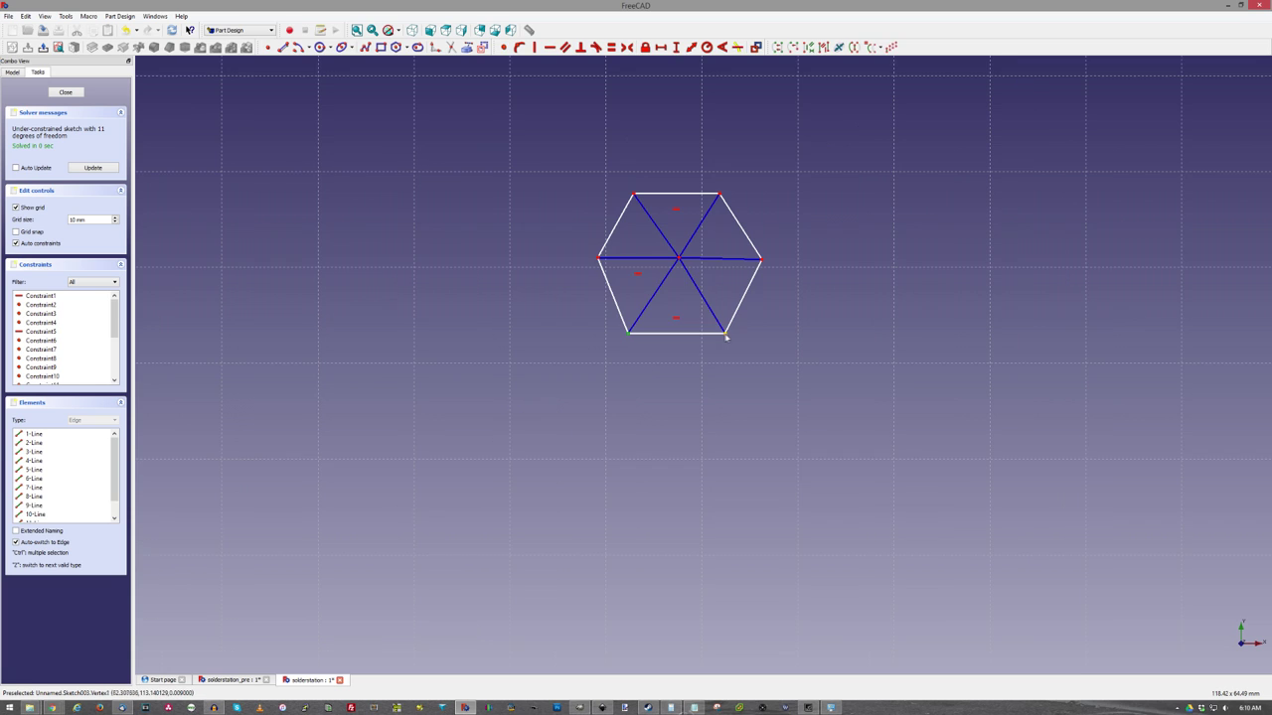
# - Dimension the hexagon's bottom edge to 6.75 mm and make its edges equal
pyautogui.click(694, 47)
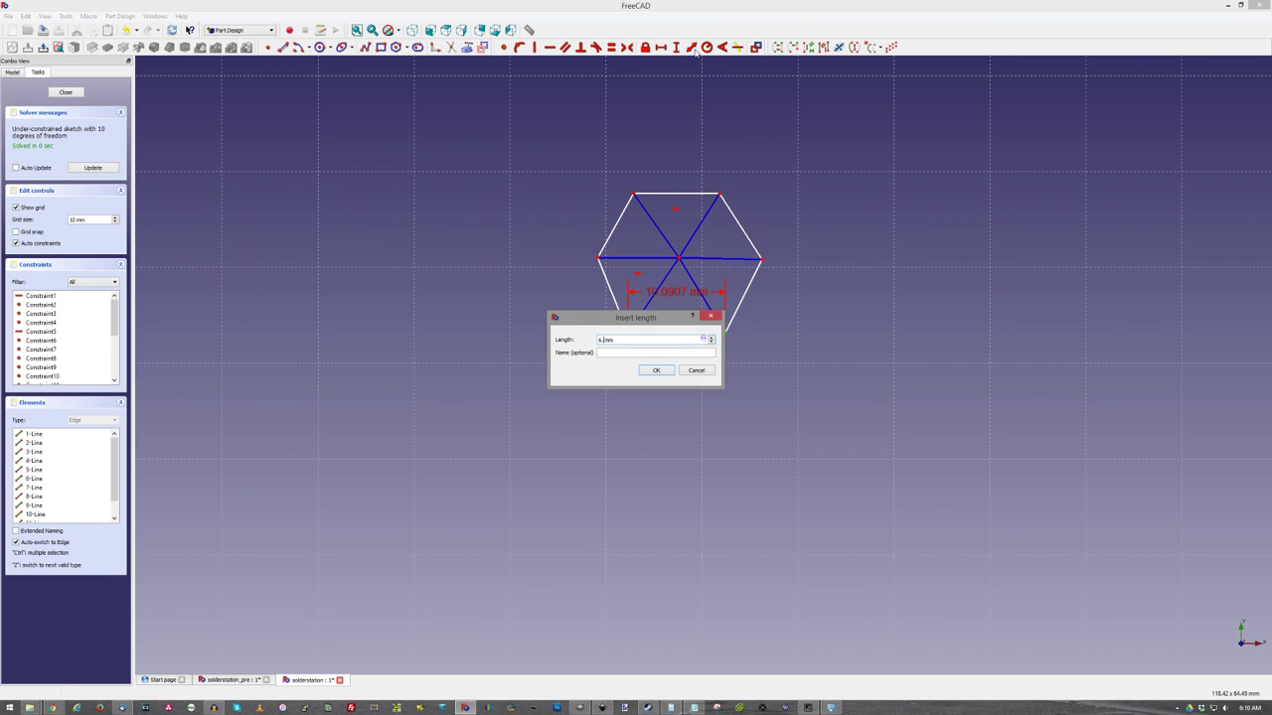
pyautogui.press('Return')
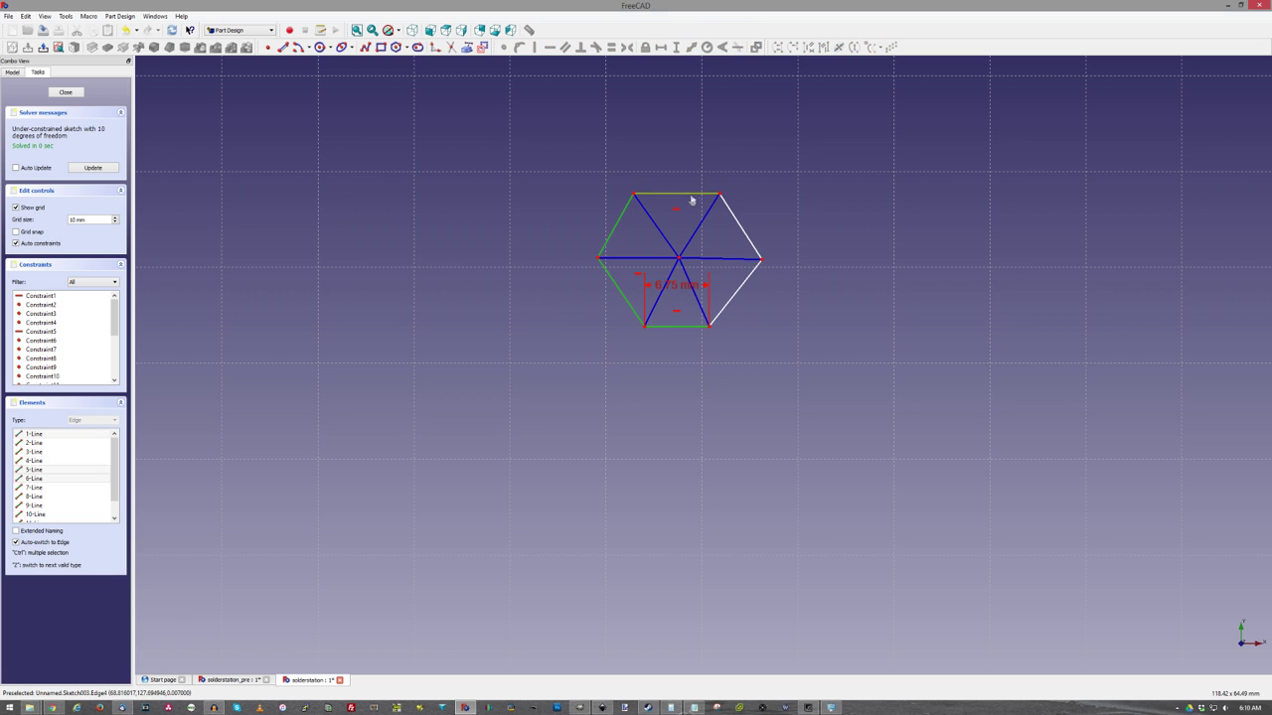
pyautogui.click(737, 222)
pyautogui.click(741, 284)
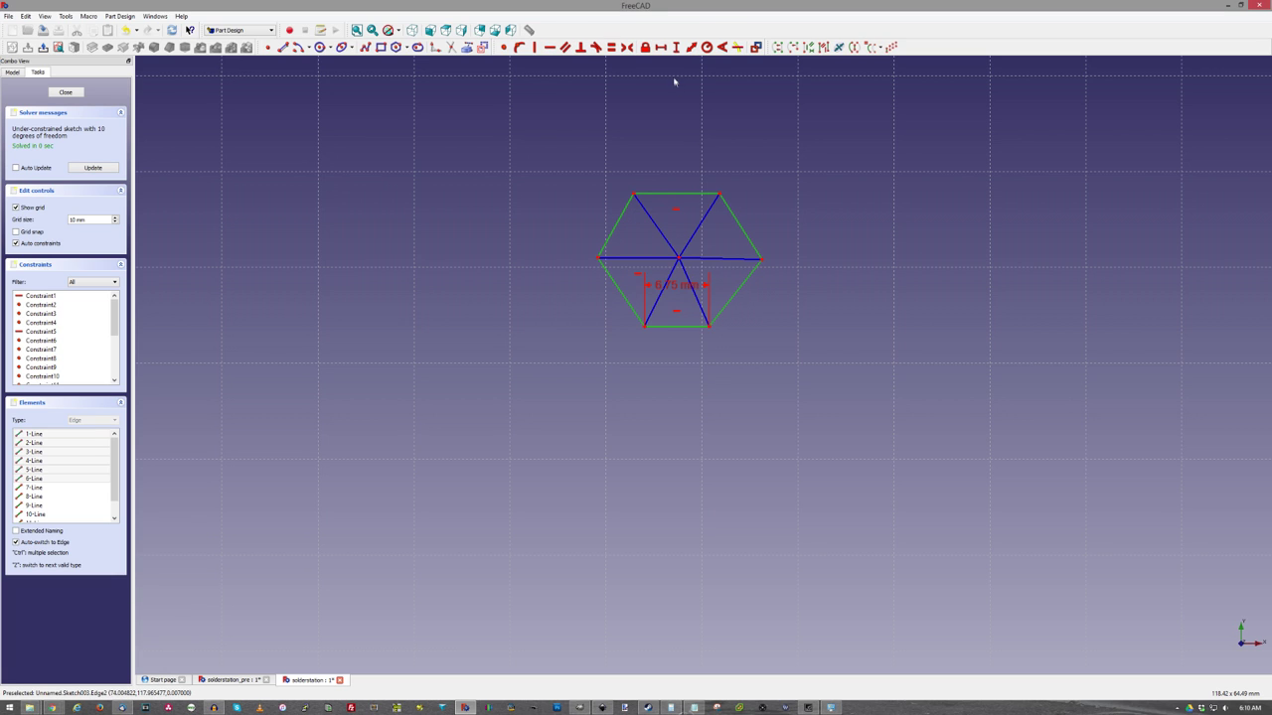
pyautogui.click(613, 48)
pyautogui.scroll(4, 651, 227)
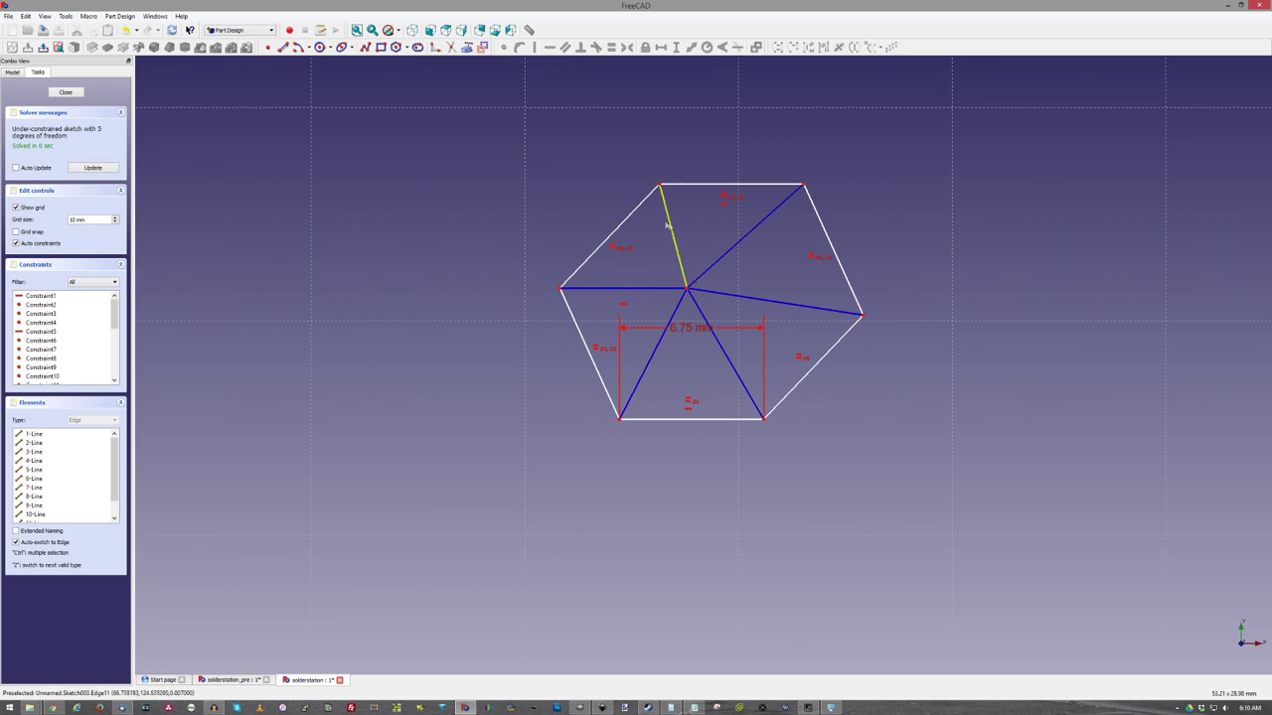
pyautogui.moveTo(639, 255)
pyautogui.mouseDown(button='middle')
pyautogui.moveTo(623, 214)
pyautogui.moveTo(600, 252)
pyautogui.mouseUp(button='middle')
pyautogui.press('2')
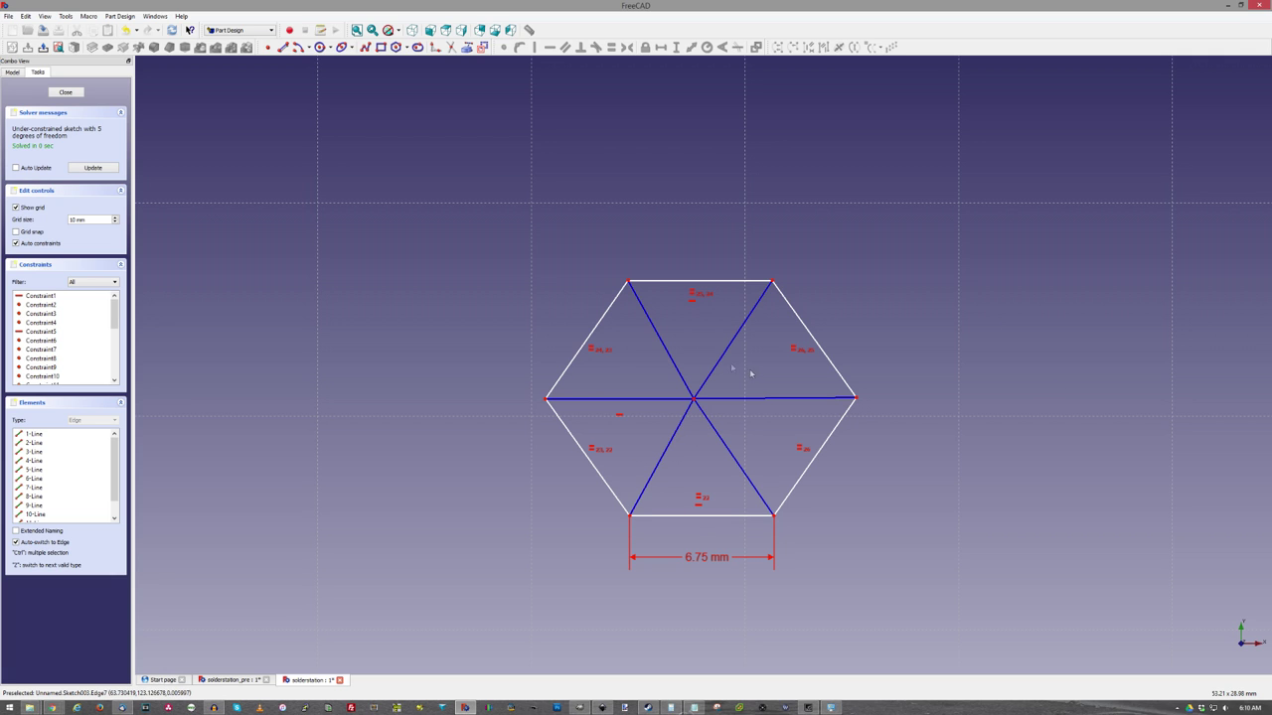
# - Apply an Equal constraint to all six centre spokes of the hexagon
pyautogui.click(673, 440)
pyautogui.click(728, 448)
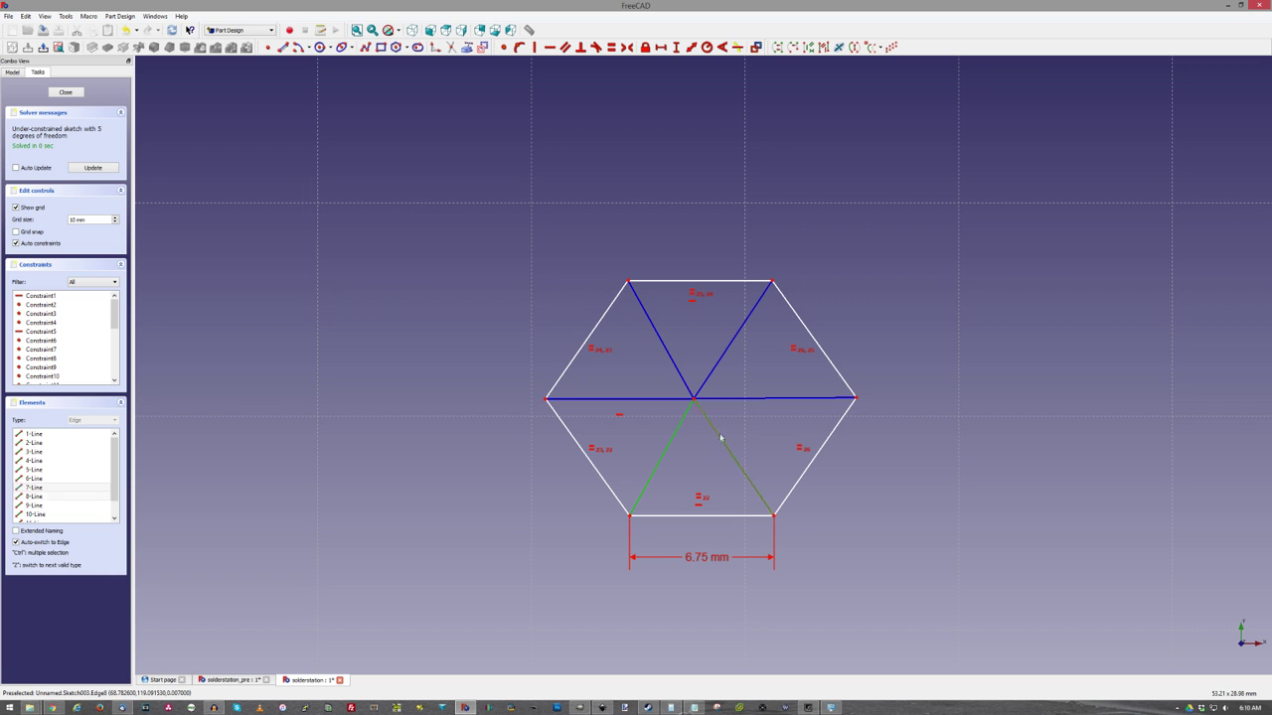
pyautogui.click(740, 398)
pyautogui.click(714, 373)
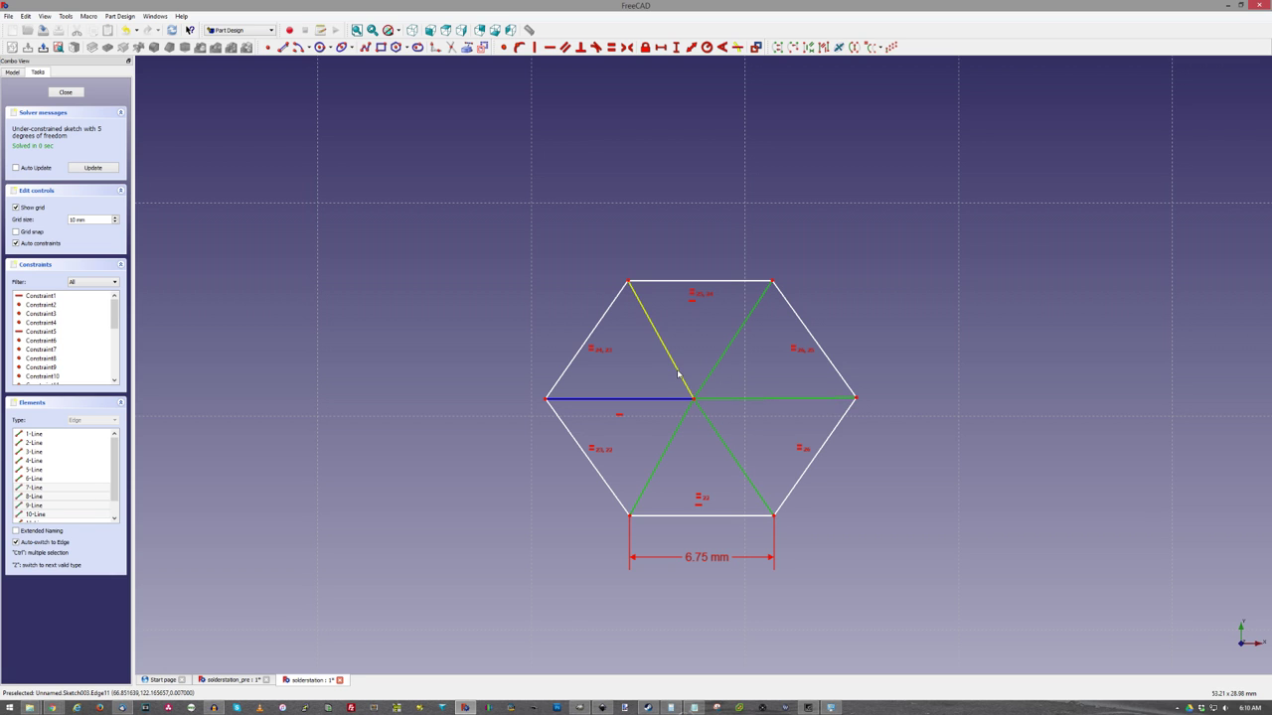
pyautogui.click(679, 373)
pyautogui.click(661, 399)
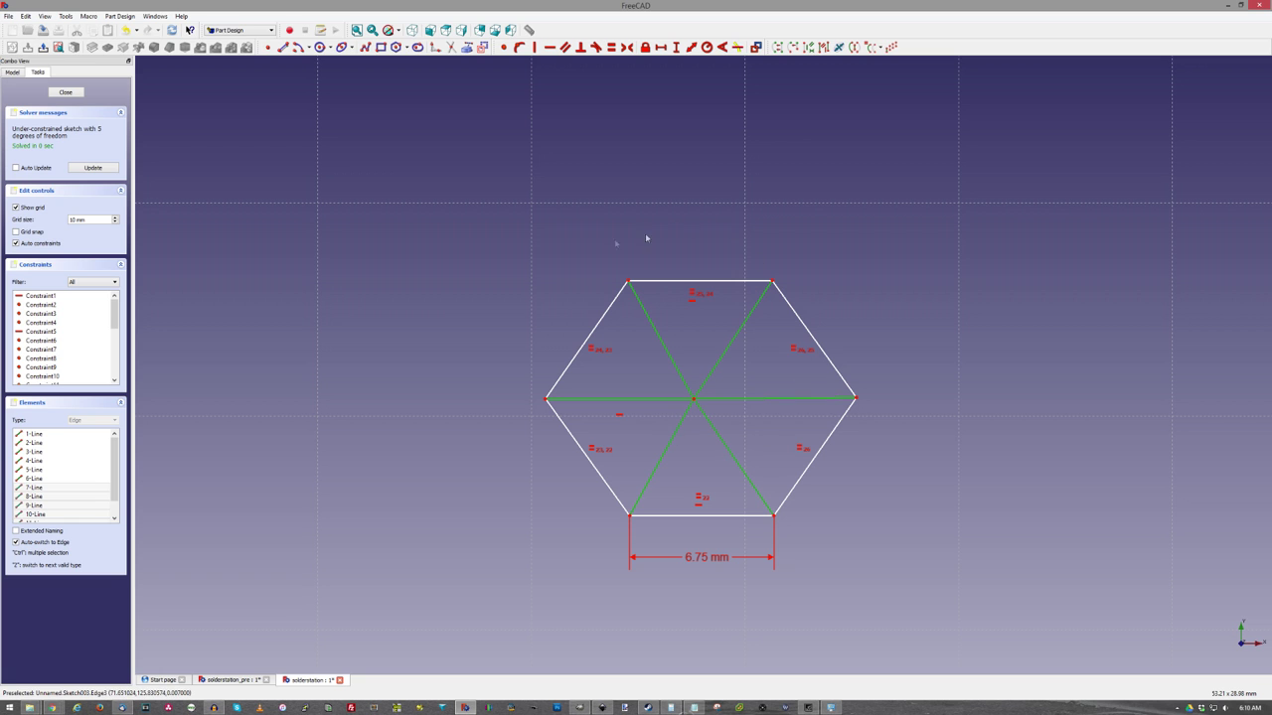
pyautogui.click(611, 47)
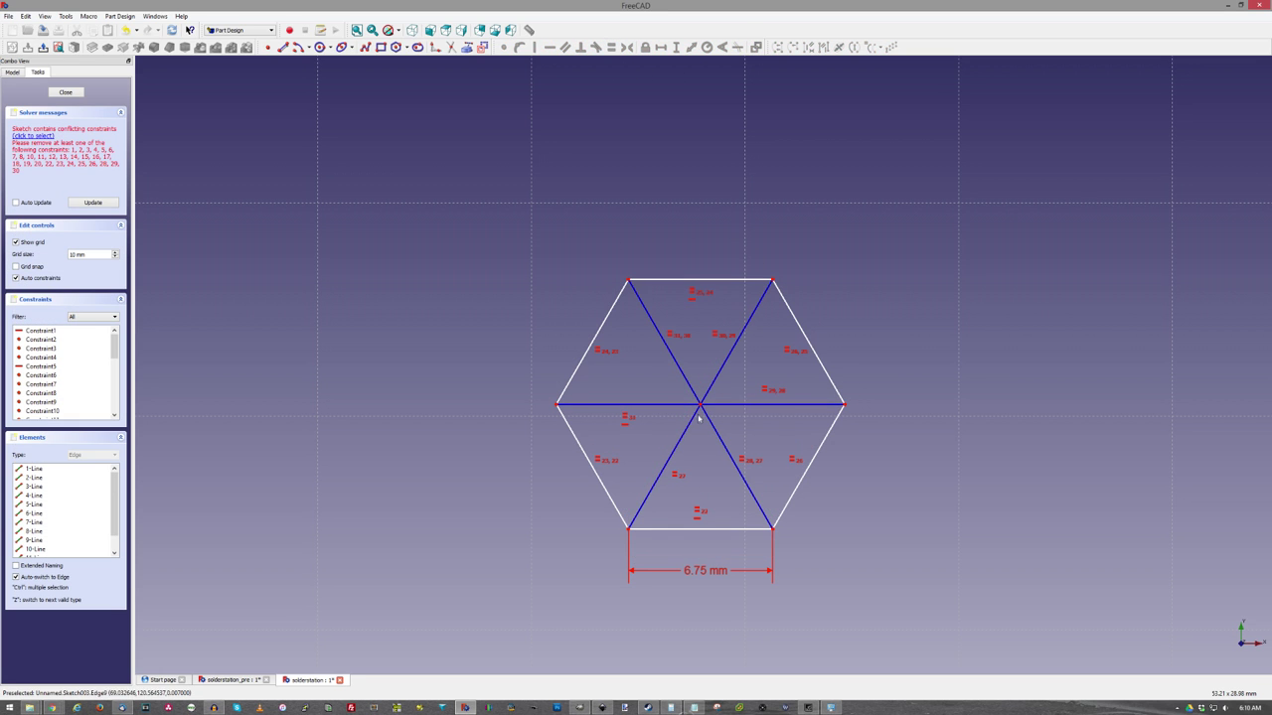
# - Delete the conflicting constraints and reapply Equal to the spokes
pyautogui.scroll(-5, 702, 405)
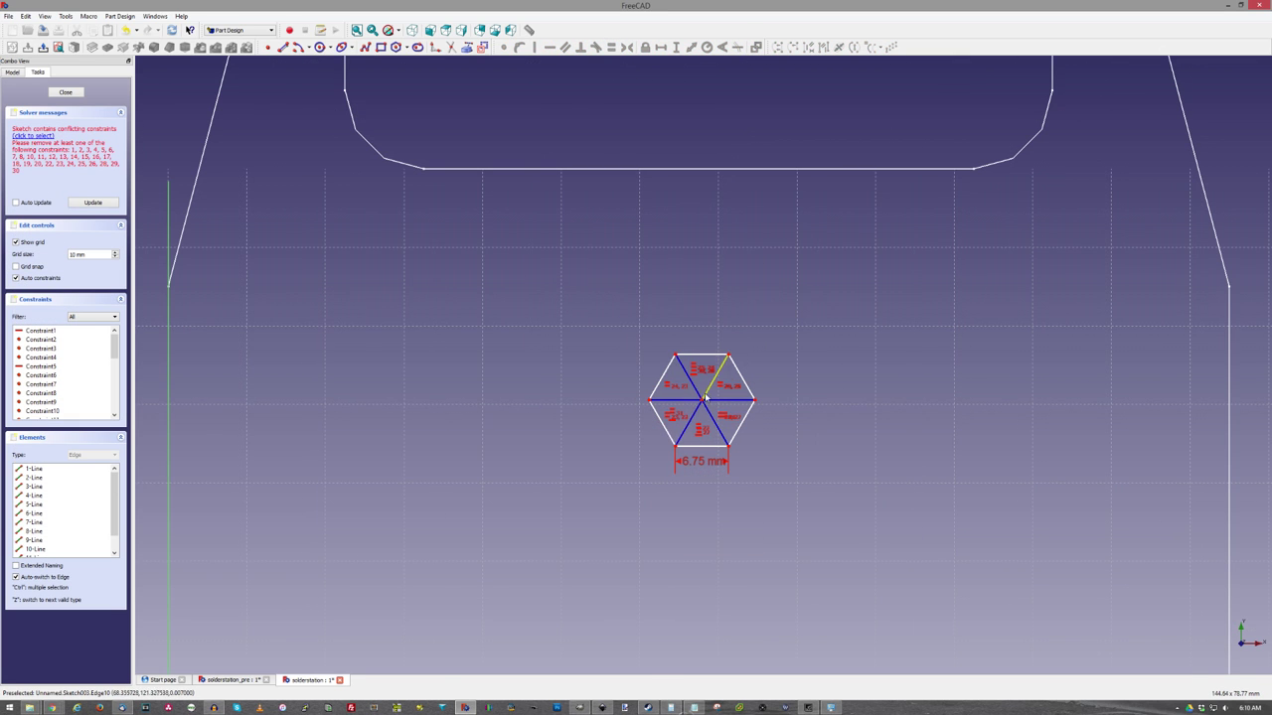
pyautogui.click(35, 136)
pyautogui.scroll(5, 492, 352)
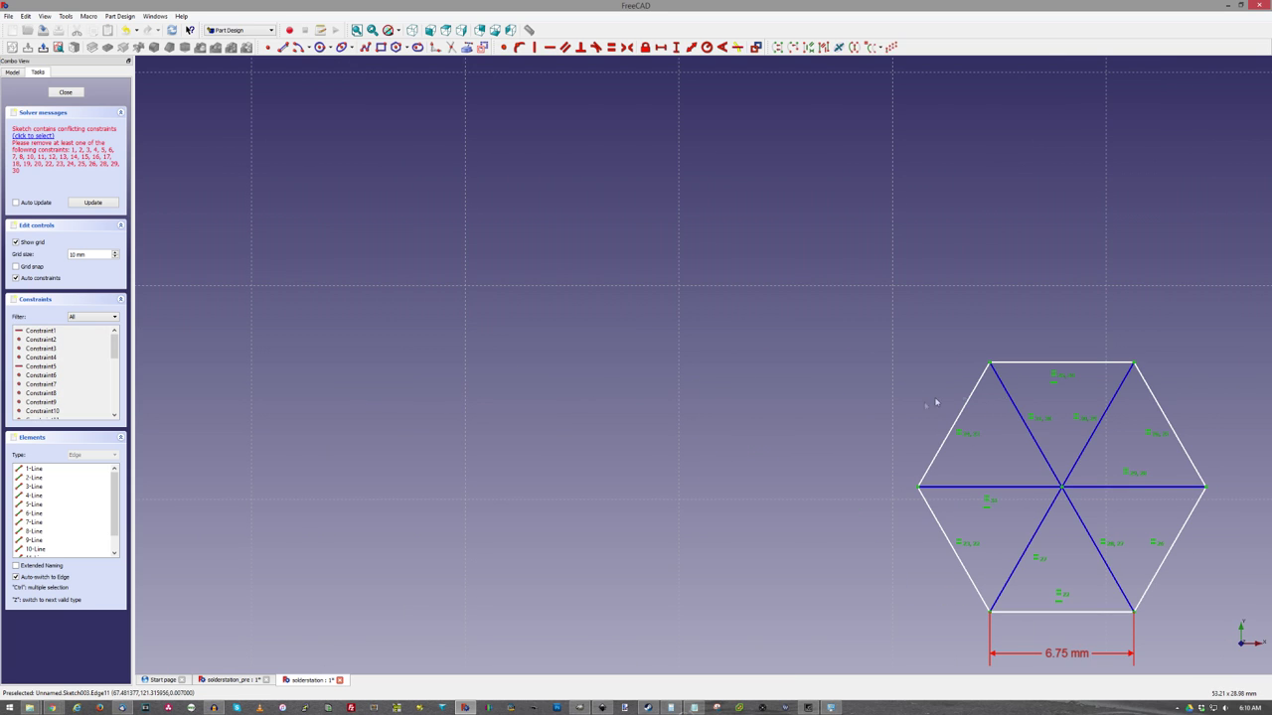
pyautogui.scroll(-4, 695, 328)
pyautogui.scroll(4, 865, 355)
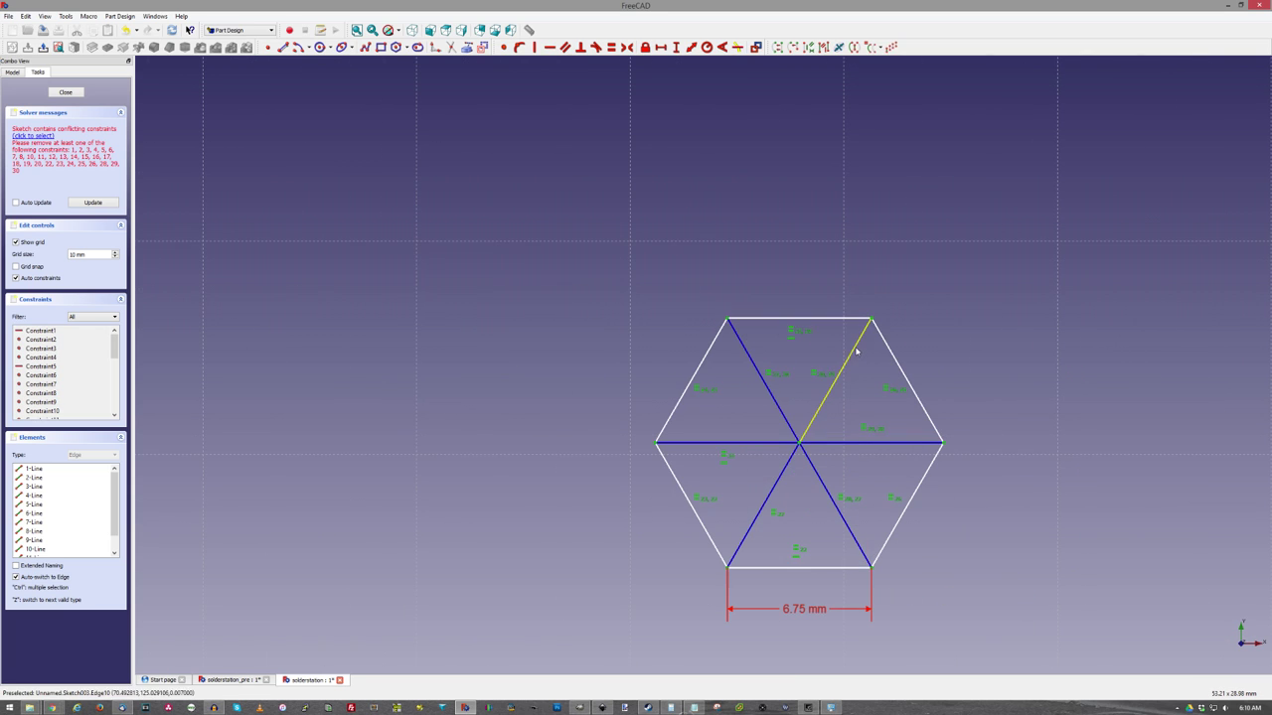
pyautogui.press('Delete')
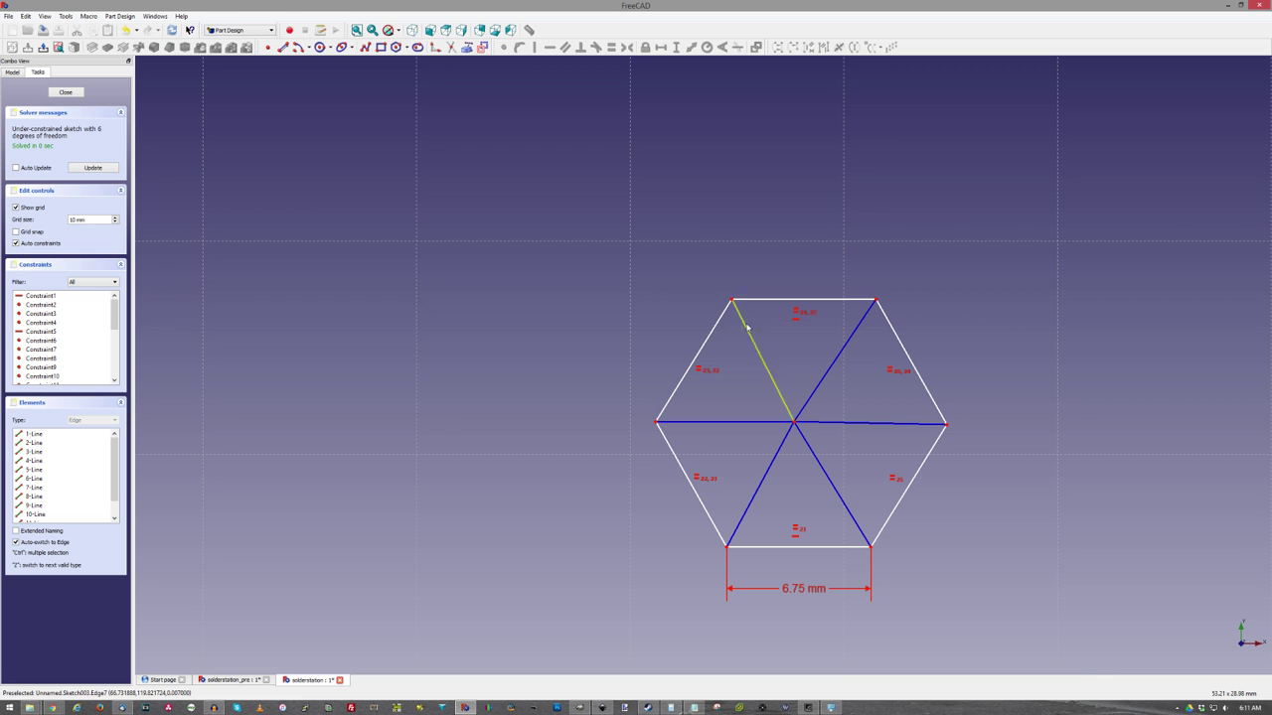
pyautogui.keyDown('ctrl'); pyautogui.click(739, 427); pyautogui.keyUp('ctrl')
pyautogui.press('e')
pyautogui.scroll(-4, 709, 327)
pyautogui.scroll(4, 674, 349)
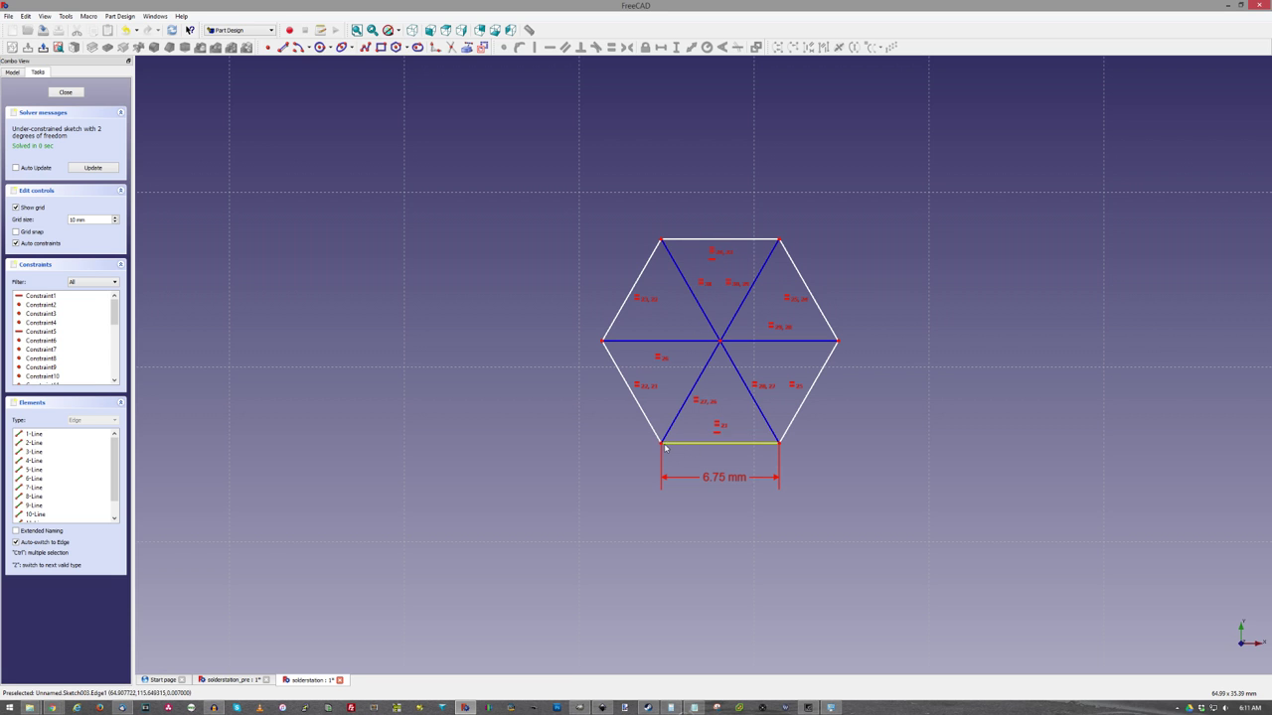
pyautogui.scroll(-5, 507, 401)
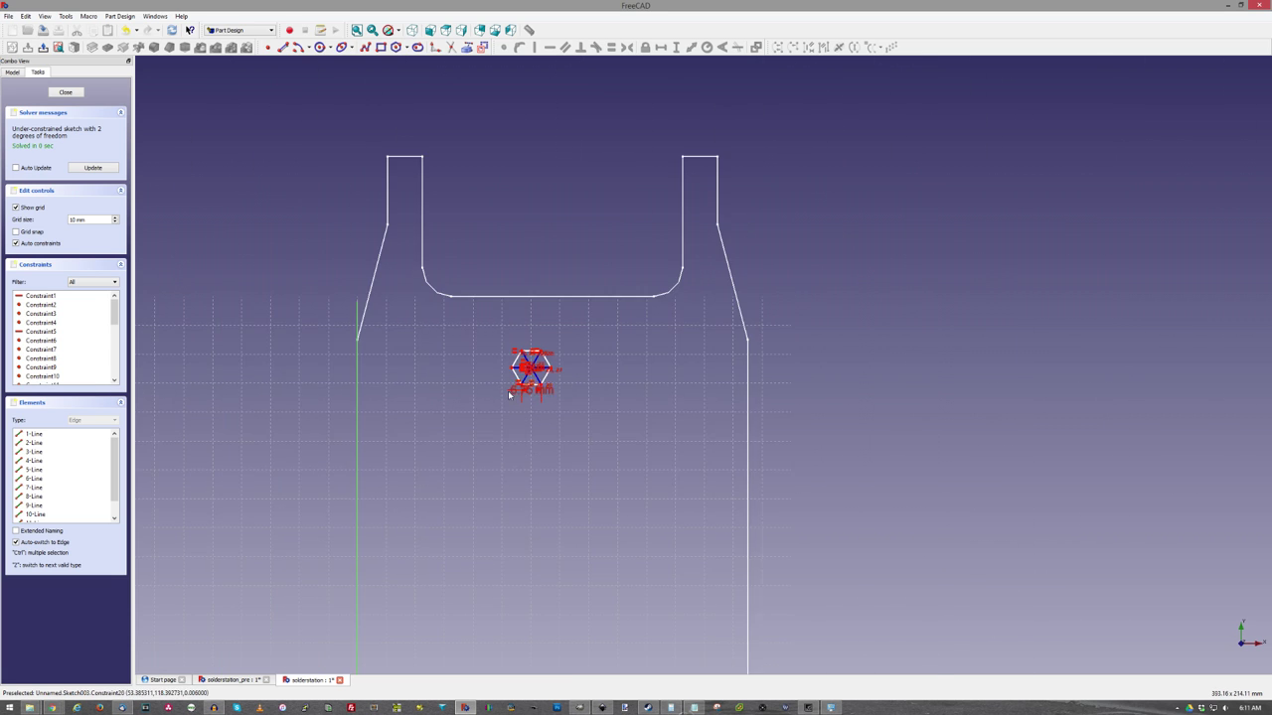
pyautogui.scroll(3, 508, 395)
# - Drag the hexagon right and up to sit below the outline's top notch
pyautogui.moveTo(525, 386); pyautogui.dragTo(564, 385)
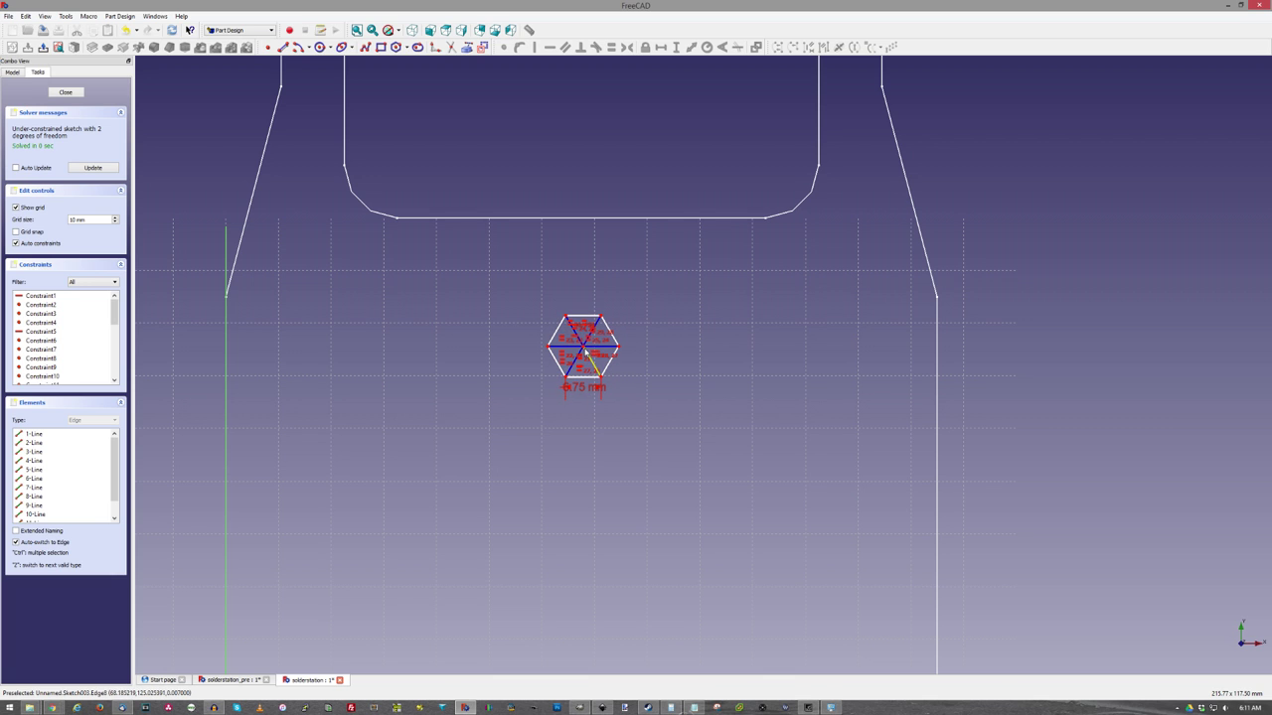
pyautogui.moveTo(586, 352)
pyautogui.mouseDown()
pyautogui.moveTo(594, 340)
pyautogui.moveTo(586, 347)
pyautogui.moveTo(729, 437)
pyautogui.moveTo(583, 366)
pyautogui.mouseUp()
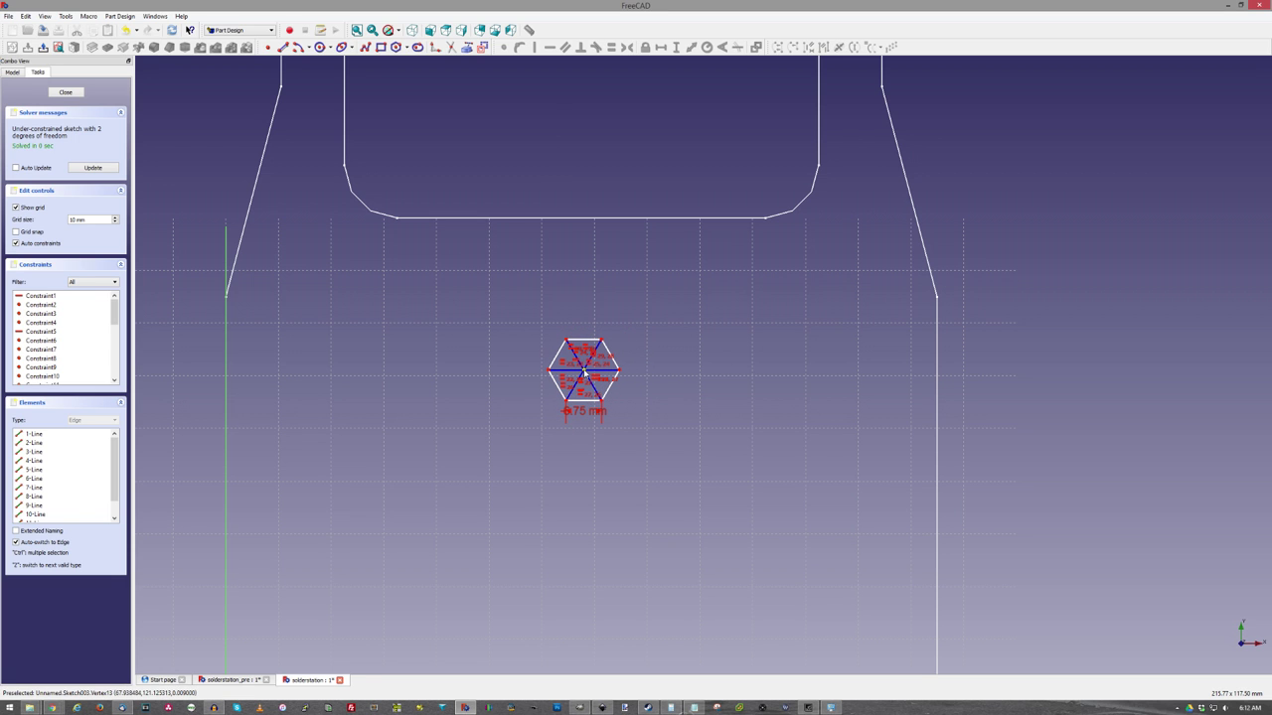
pyautogui.scroll(-5, 679, 312)
pyautogui.scroll(5, 675, 312)
# - Constrain the hexagon centre 140 mm vertically from the horizontal axis
pyautogui.scroll(-5, 490, 378)
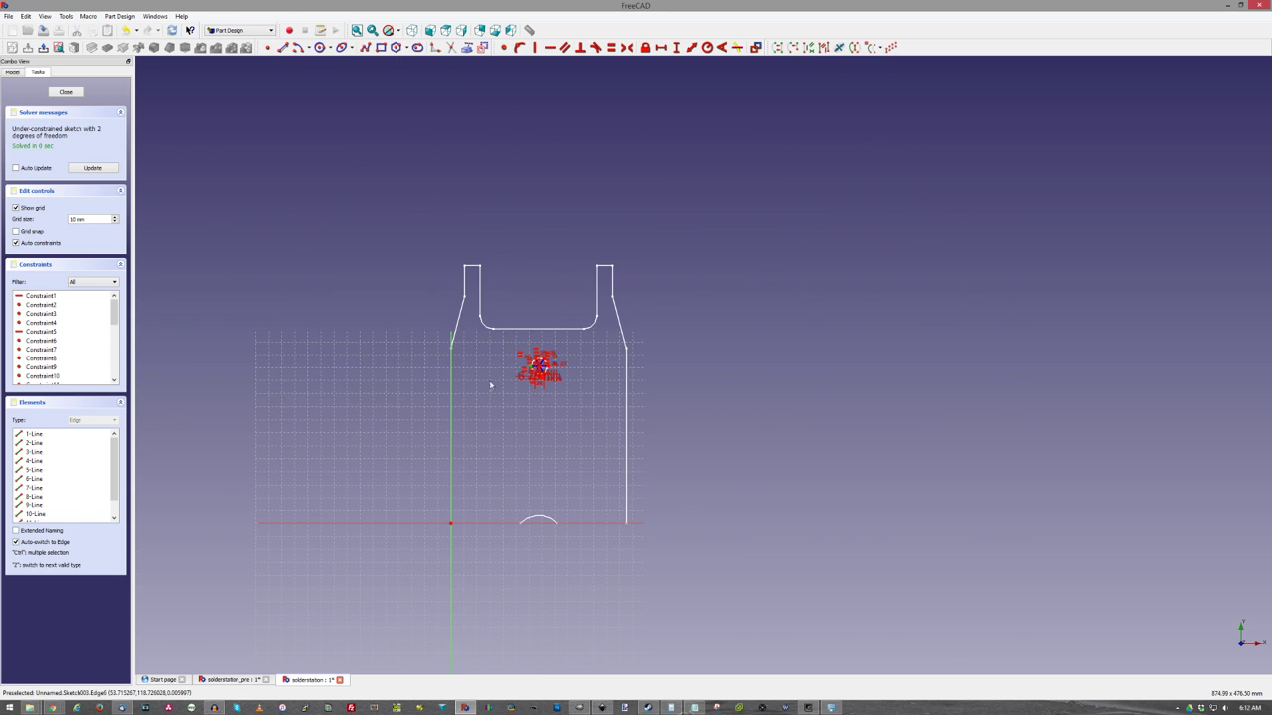
pyautogui.scroll(5, 492, 389)
pyautogui.scroll(-5, 494, 392)
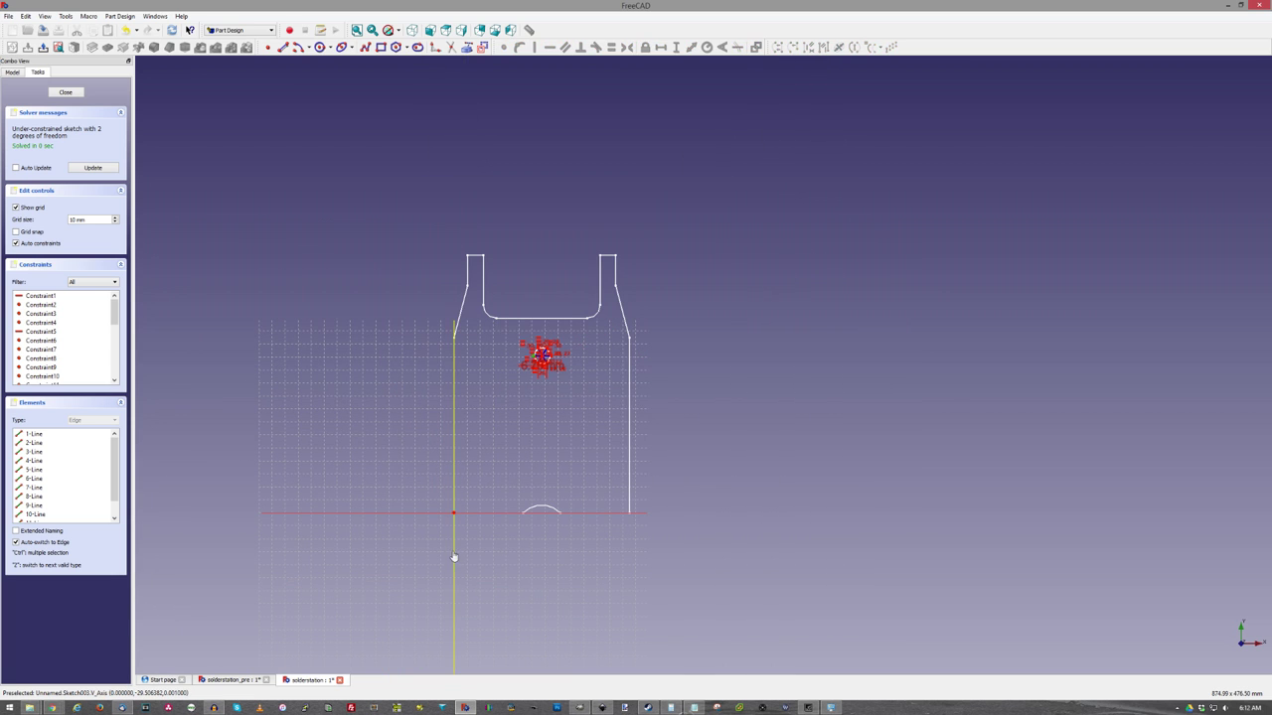
pyautogui.scroll(4, 531, 355)
pyautogui.scroll(-5, 520, 366)
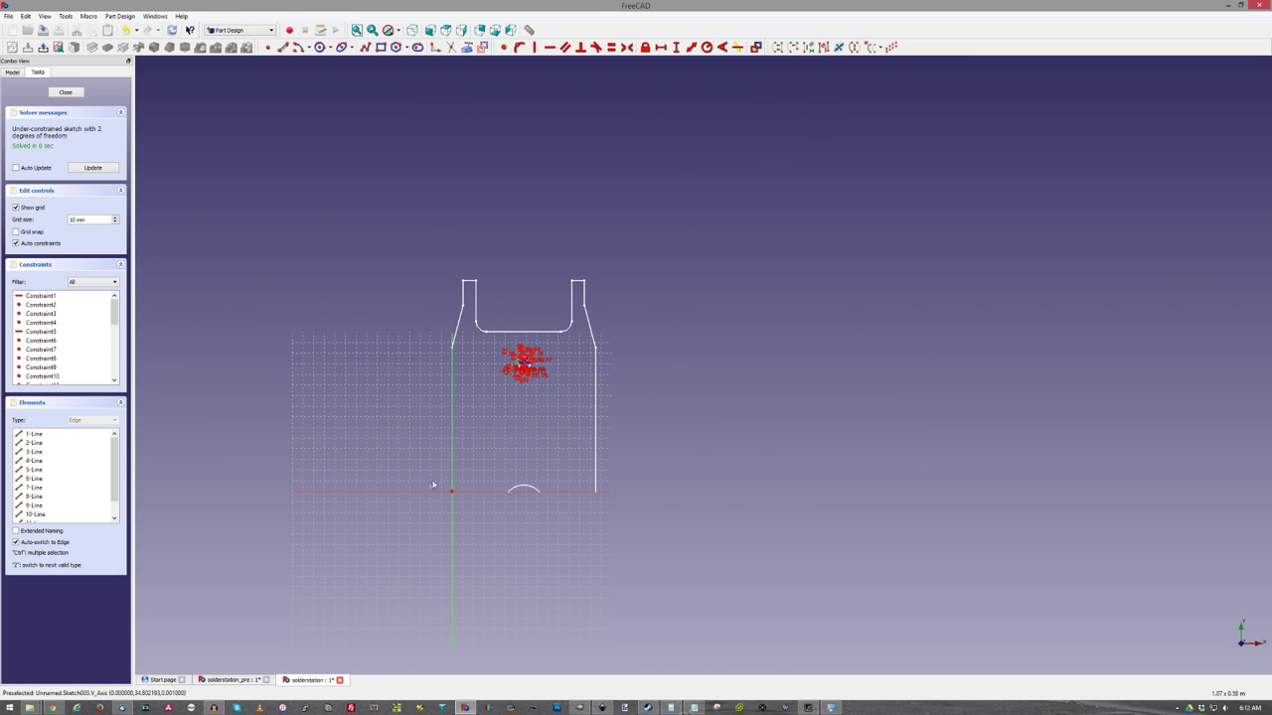
pyautogui.click(422, 494)
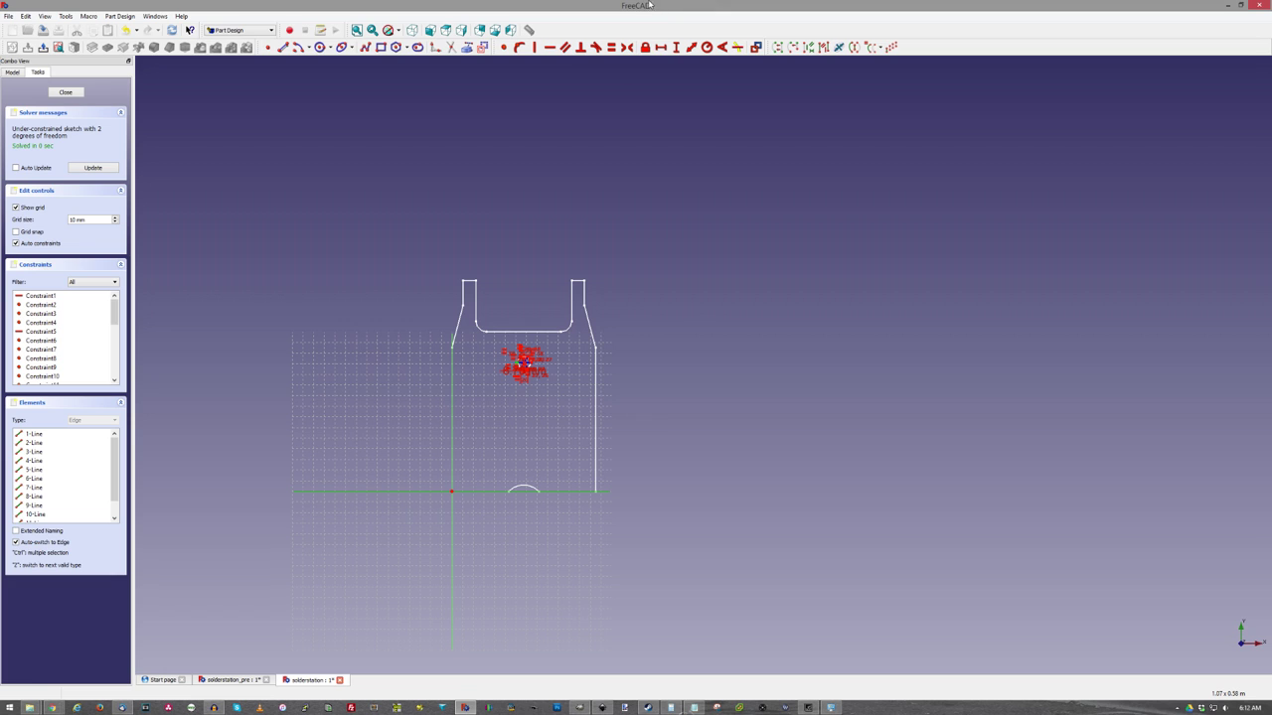
pyautogui.click(675, 47)
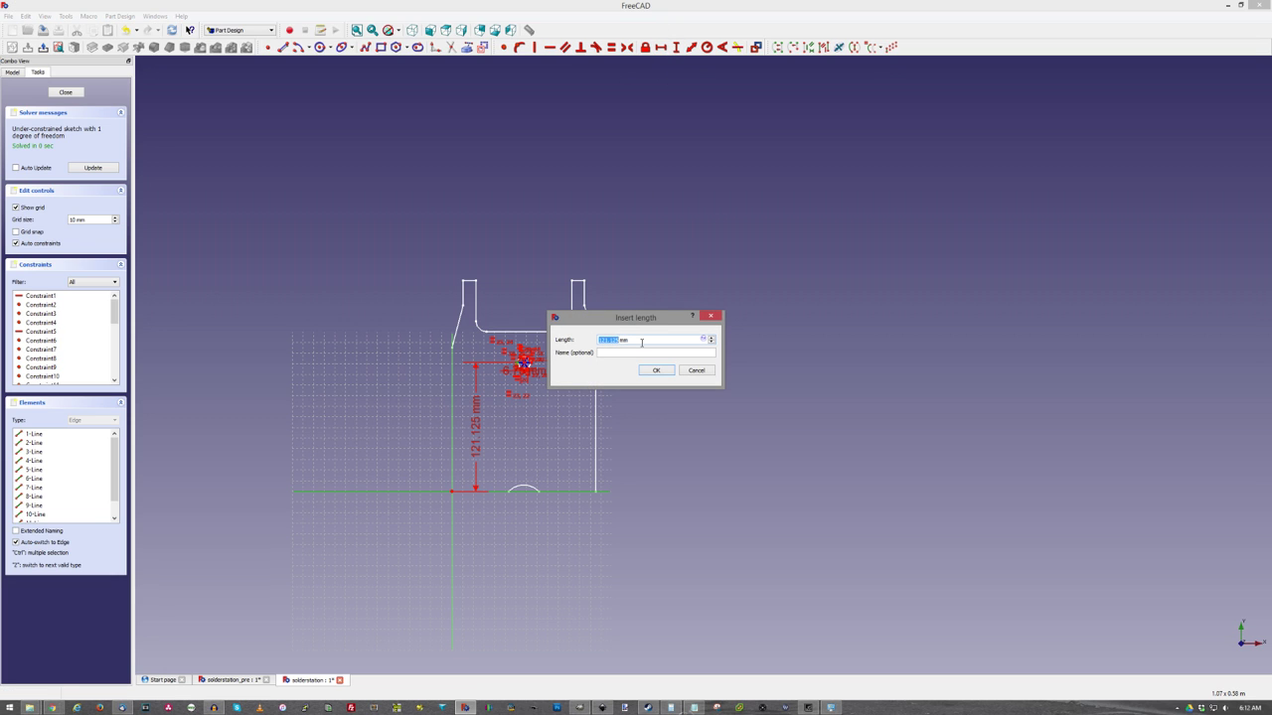
pyautogui.write('0')
pyautogui.press('Return')
# - Constrain the centre 64.125 mm horizontally from the vertical axis and close the sketch
pyautogui.scroll(5, 606, 337)
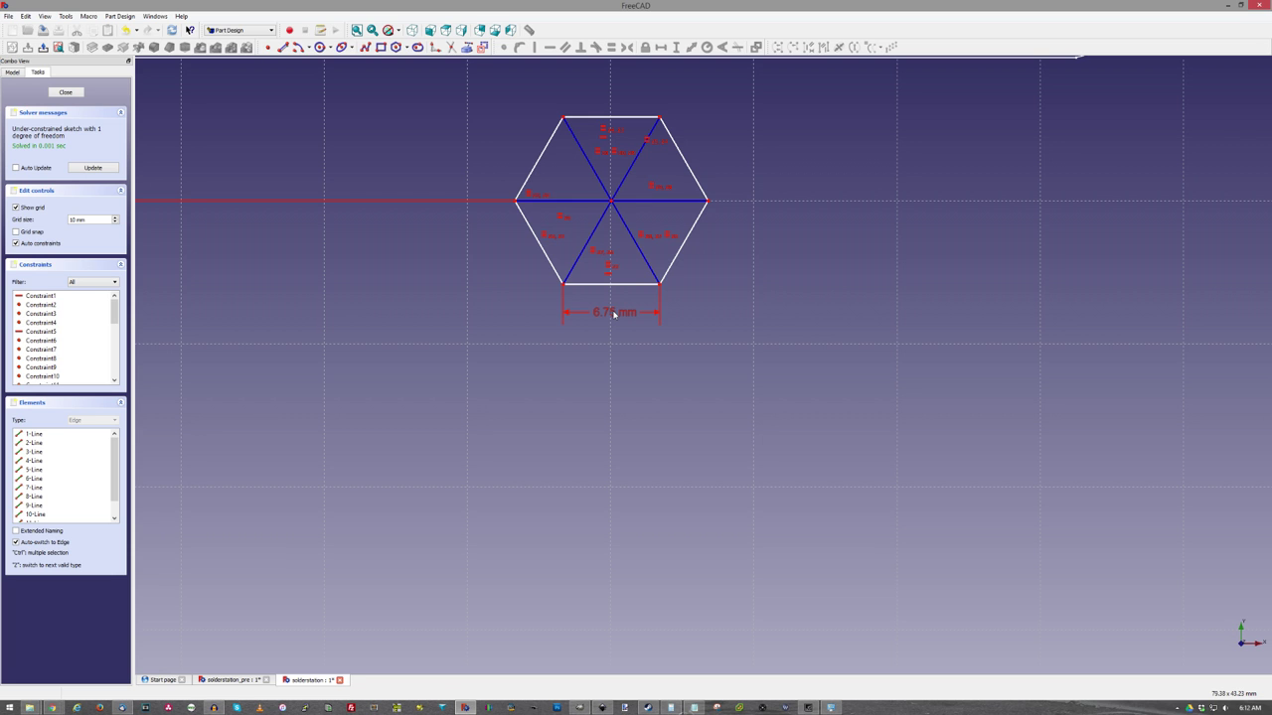
pyautogui.scroll(-6, 538, 270)
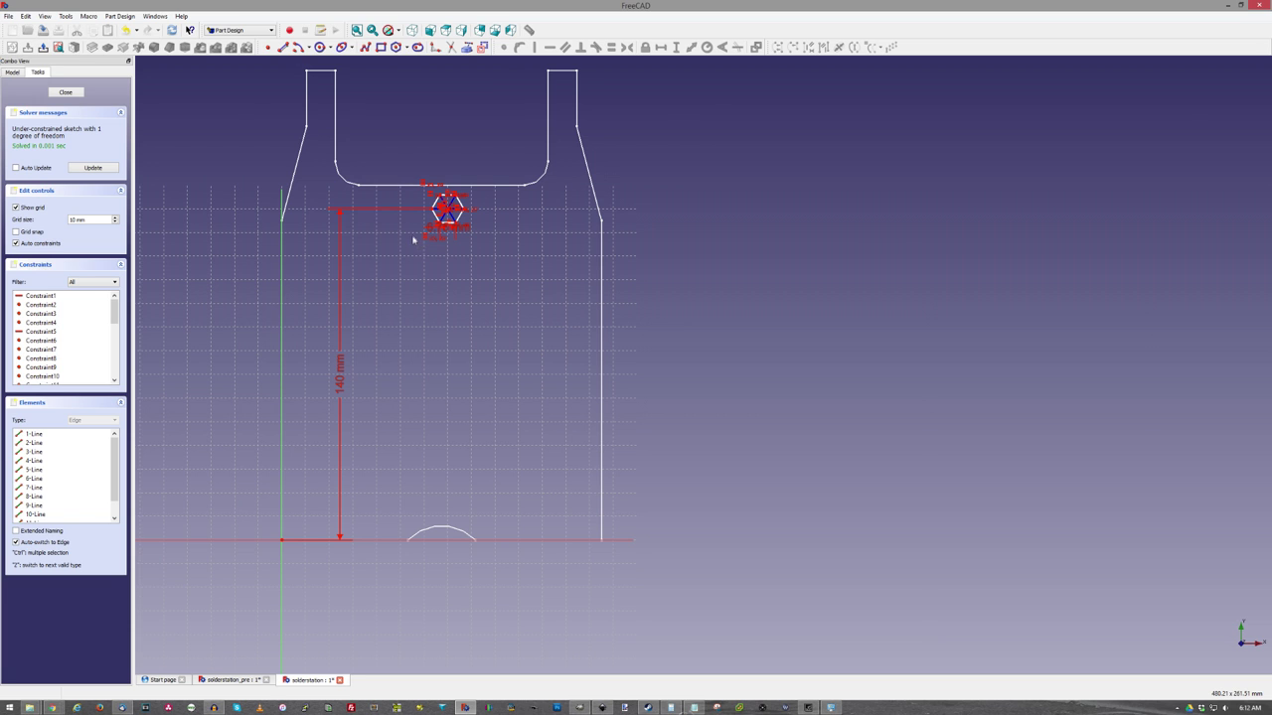
pyautogui.scroll(5, 414, 239)
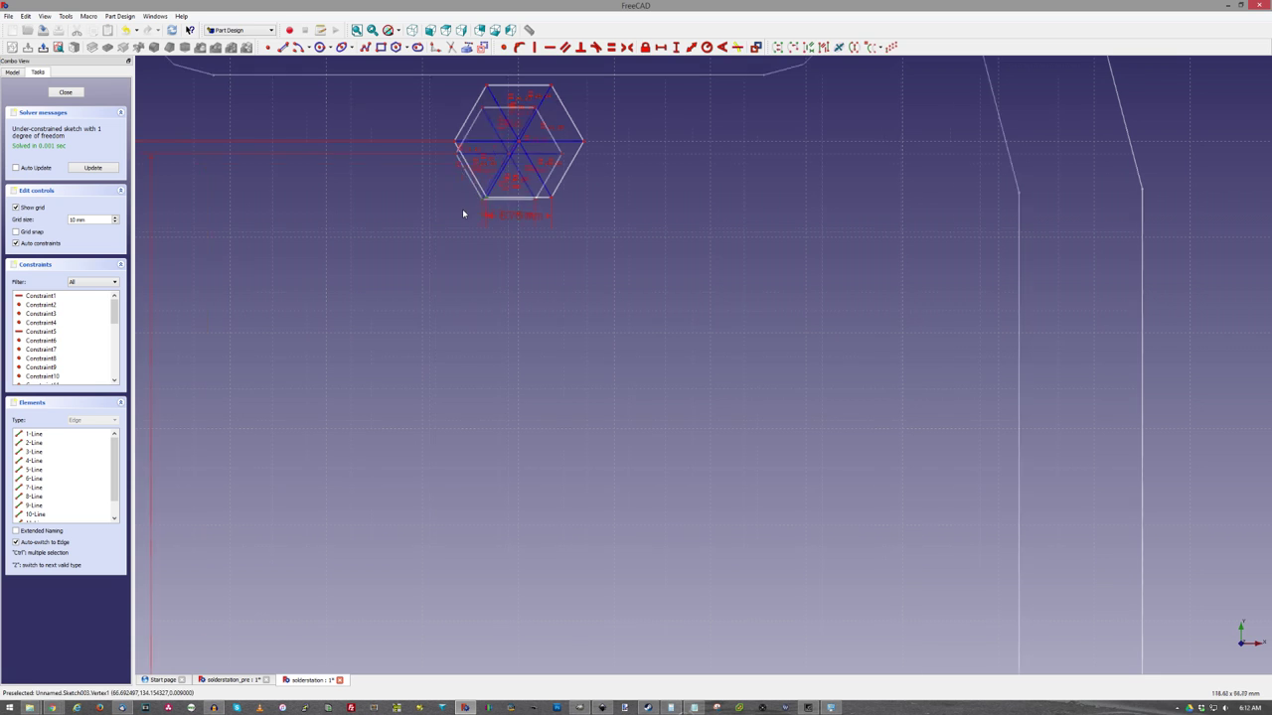
pyautogui.scroll(-5, 462, 213)
pyautogui.click(339, 467)
pyautogui.click(663, 47)
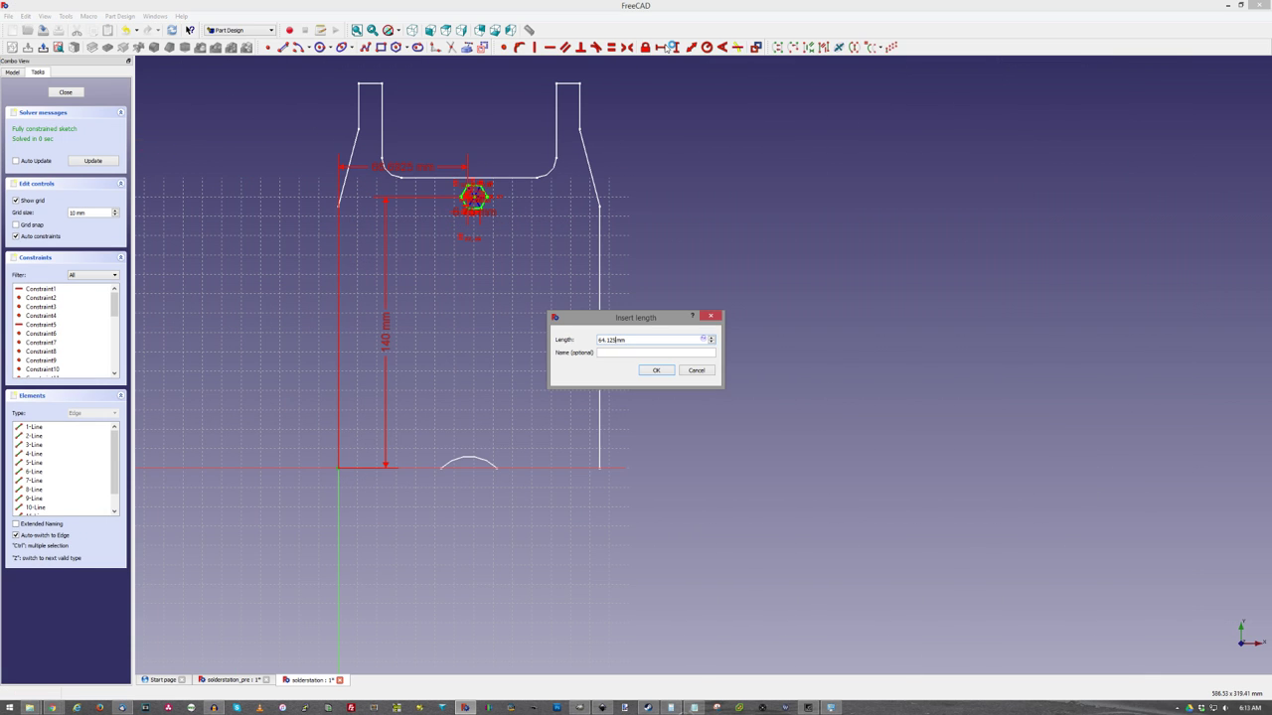
pyautogui.press('Return')
pyautogui.press('Escape')
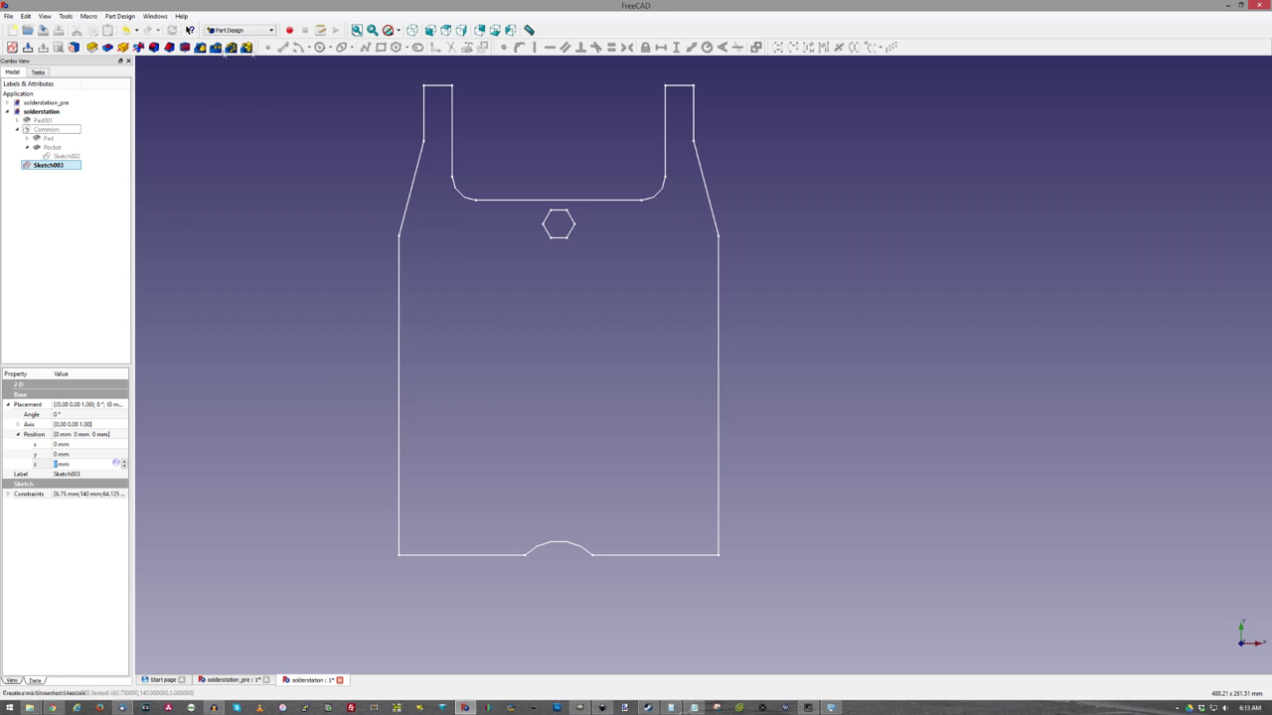
# - Pad Sketch003 20 mm into a hexagonal post and raise the sketch to z = 2 mm
pyautogui.click(92, 47)
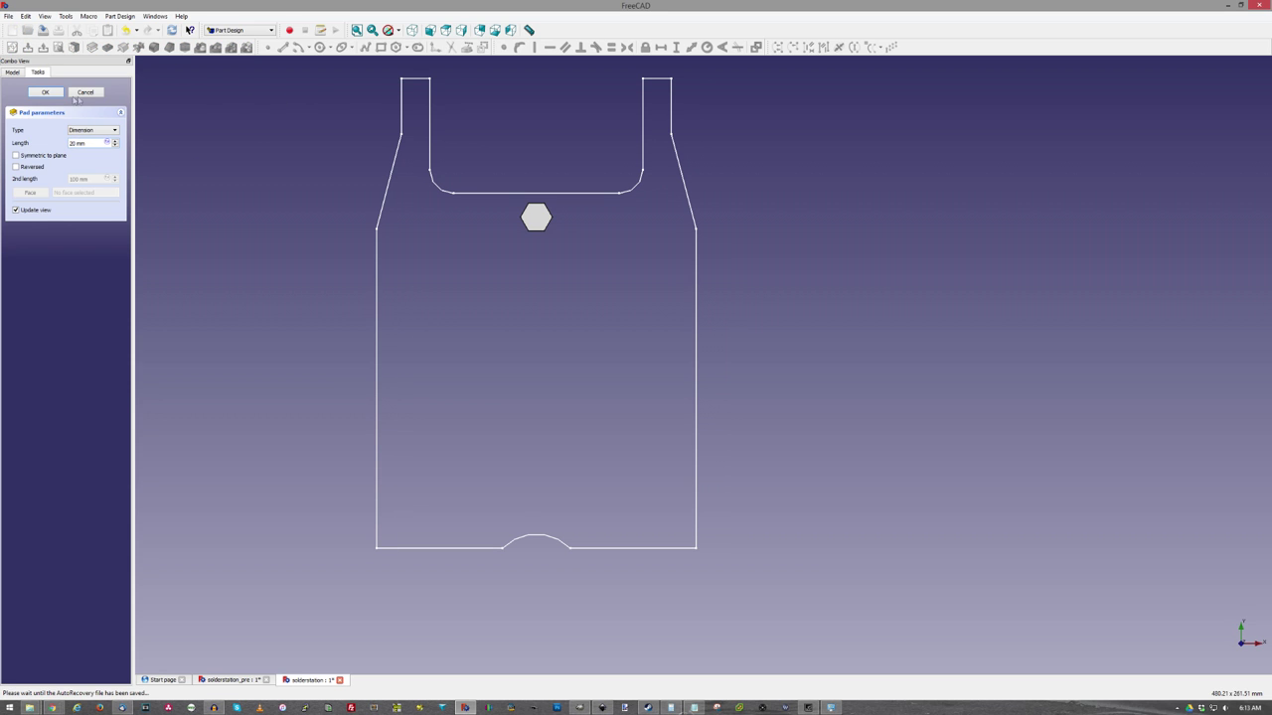
pyautogui.click(46, 94)
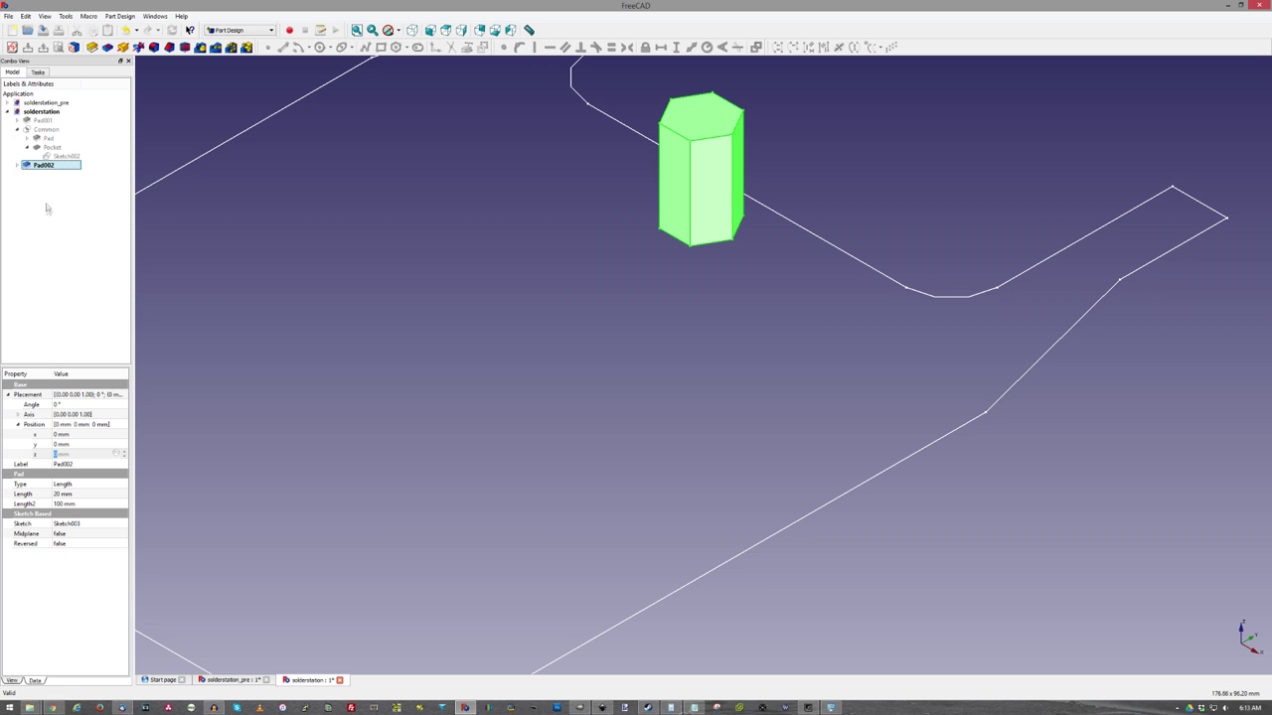
pyautogui.click(54, 174)
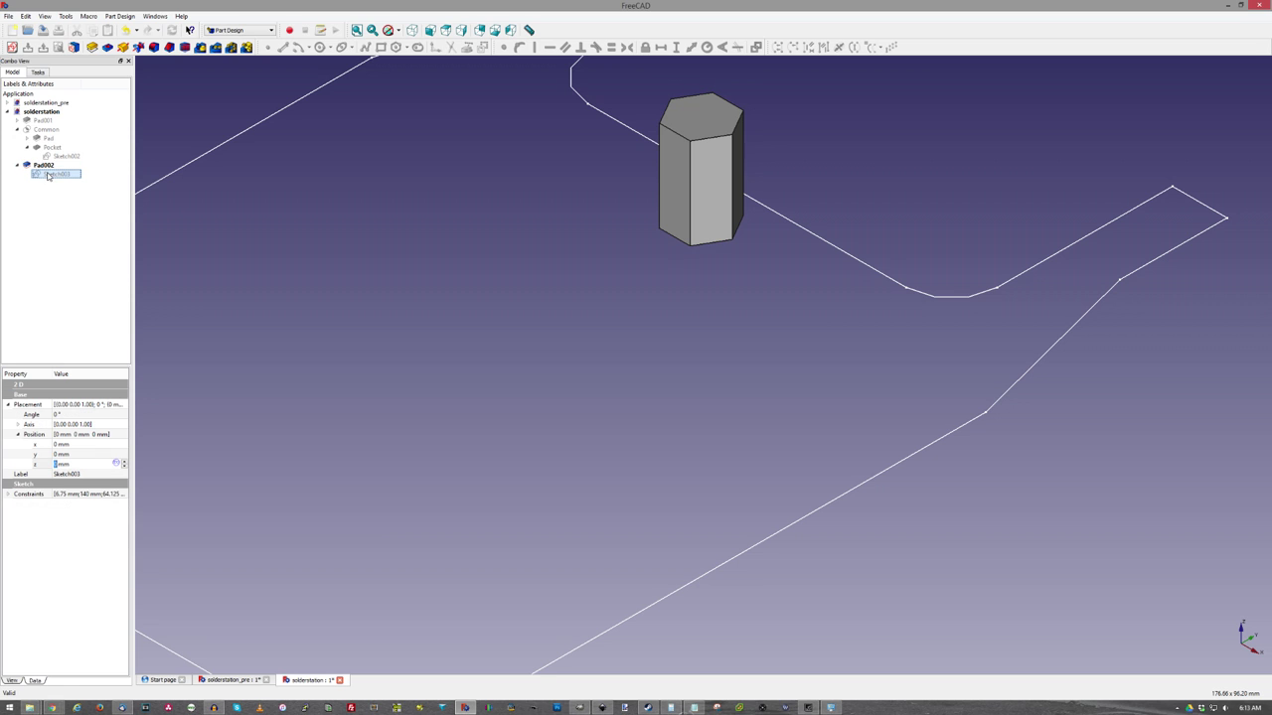
pyautogui.doubleClick(124, 462)
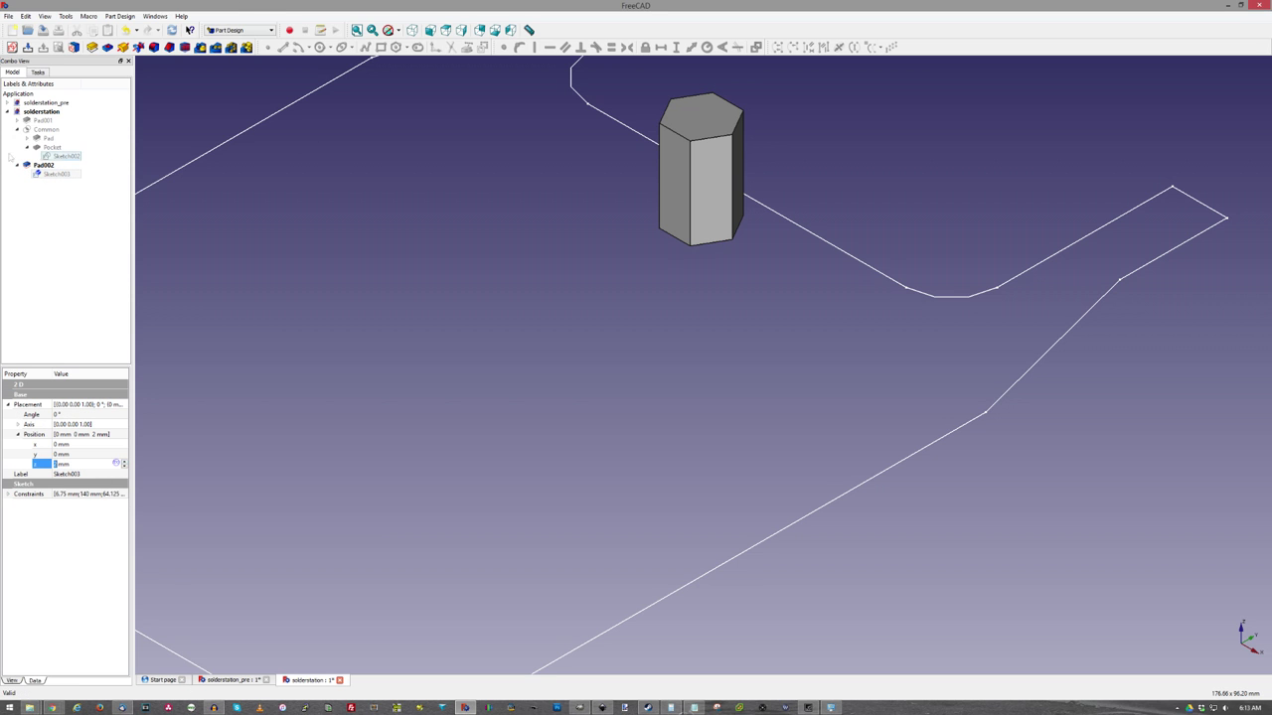
pyautogui.click(44, 165)
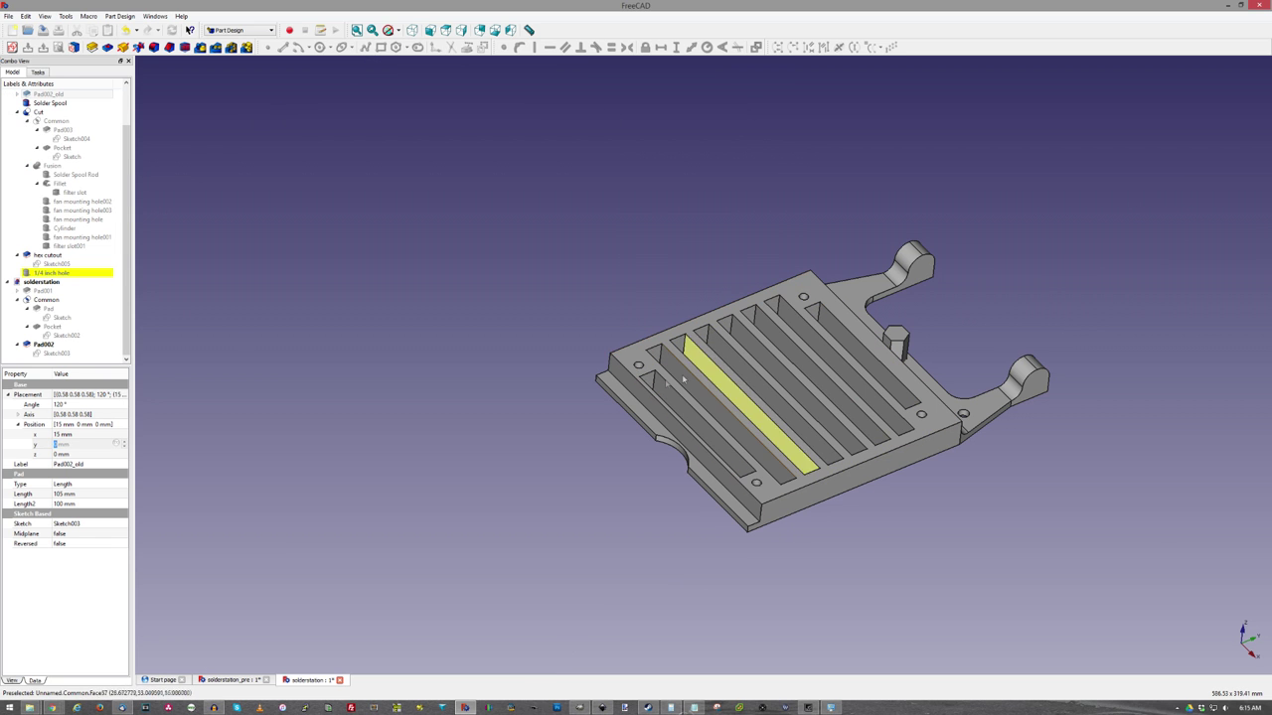
pyautogui.moveTo(618, 391); pyautogui.dragTo(953, 331, button='middle')
pyautogui.scroll(-3, 633, 340)
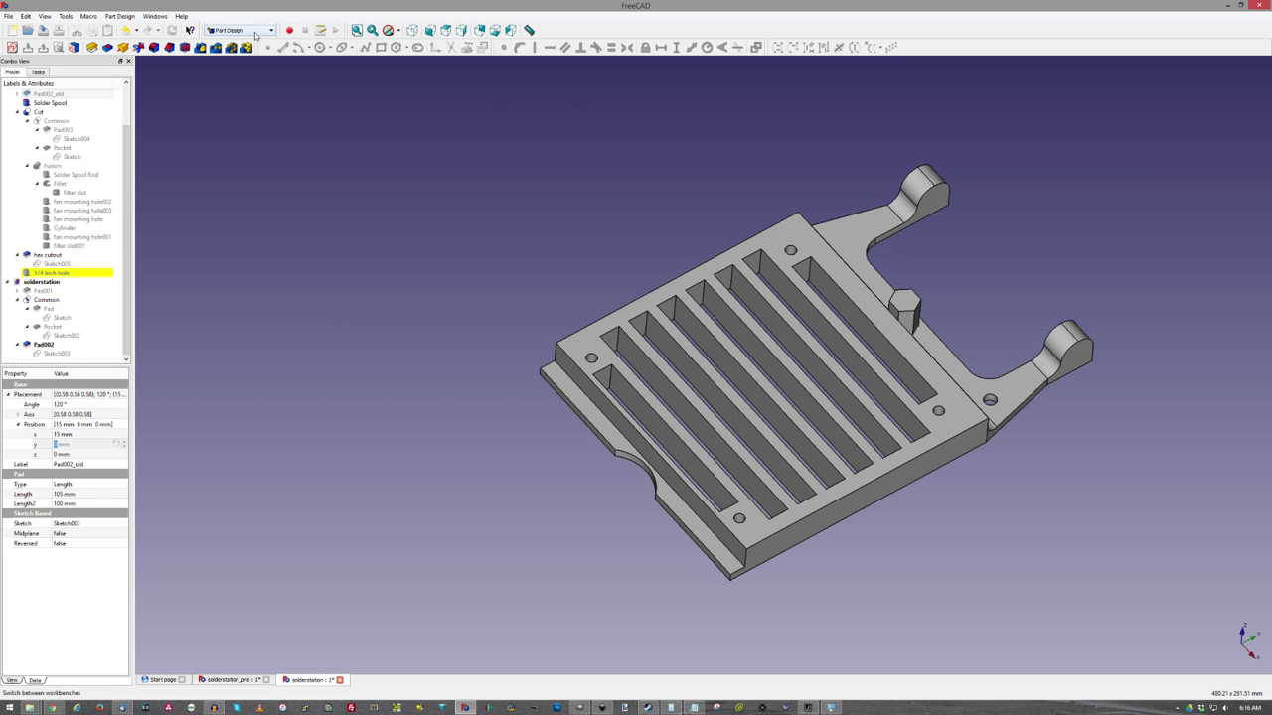
# - Add a Part cube with Length 130 mm, positioned at x 2.5 mm and z 4 mm
pyautogui.click(256, 32)
pyautogui.click(230, 127)
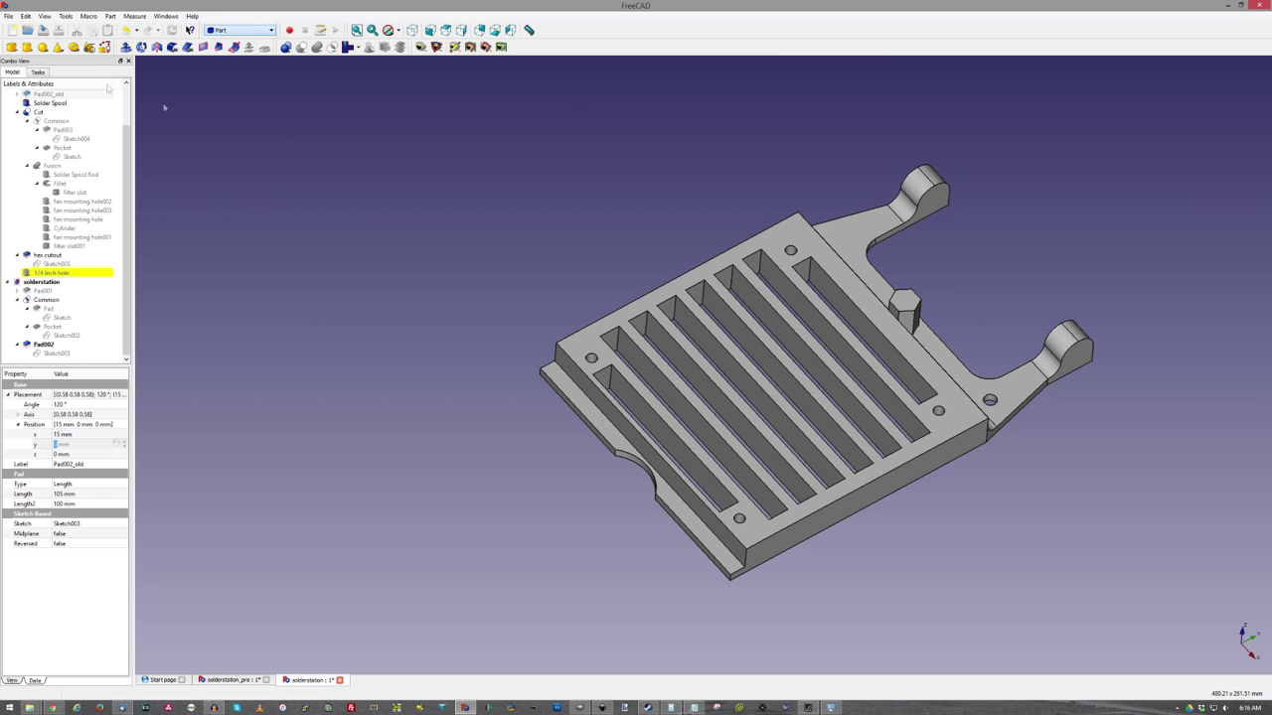
pyautogui.click(11, 47)
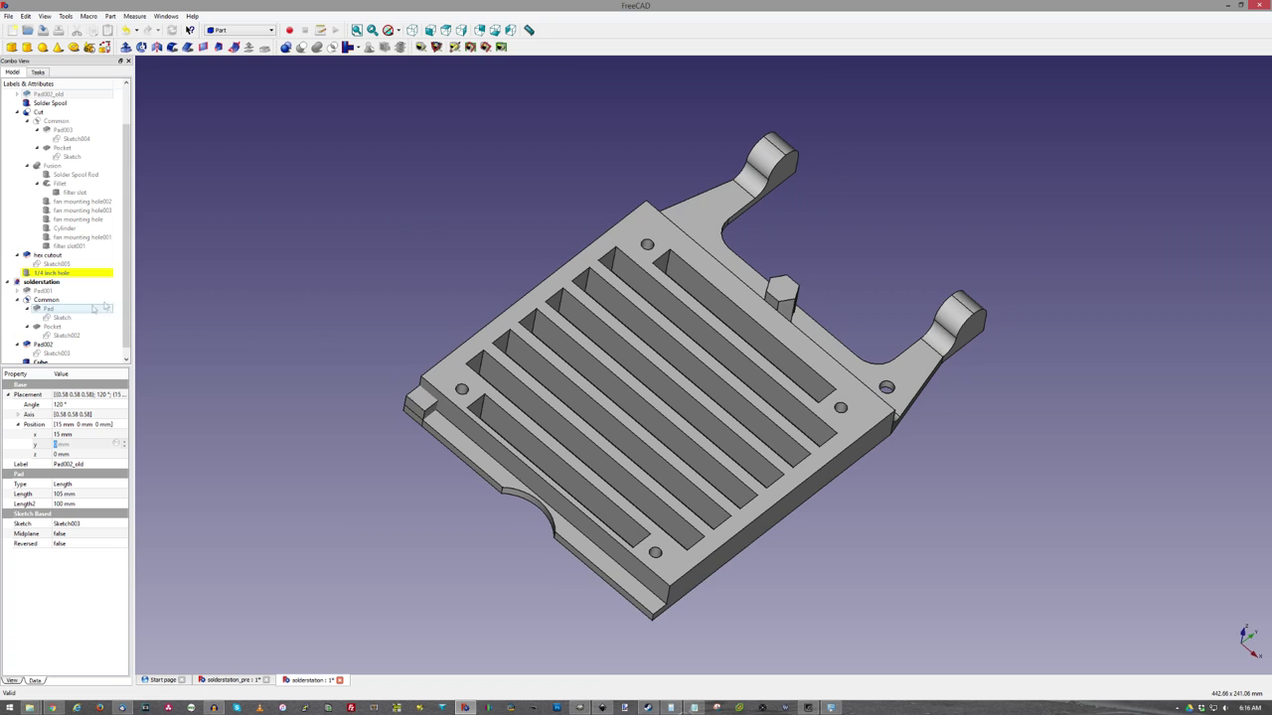
pyautogui.click(40, 363)
pyautogui.click(61, 484)
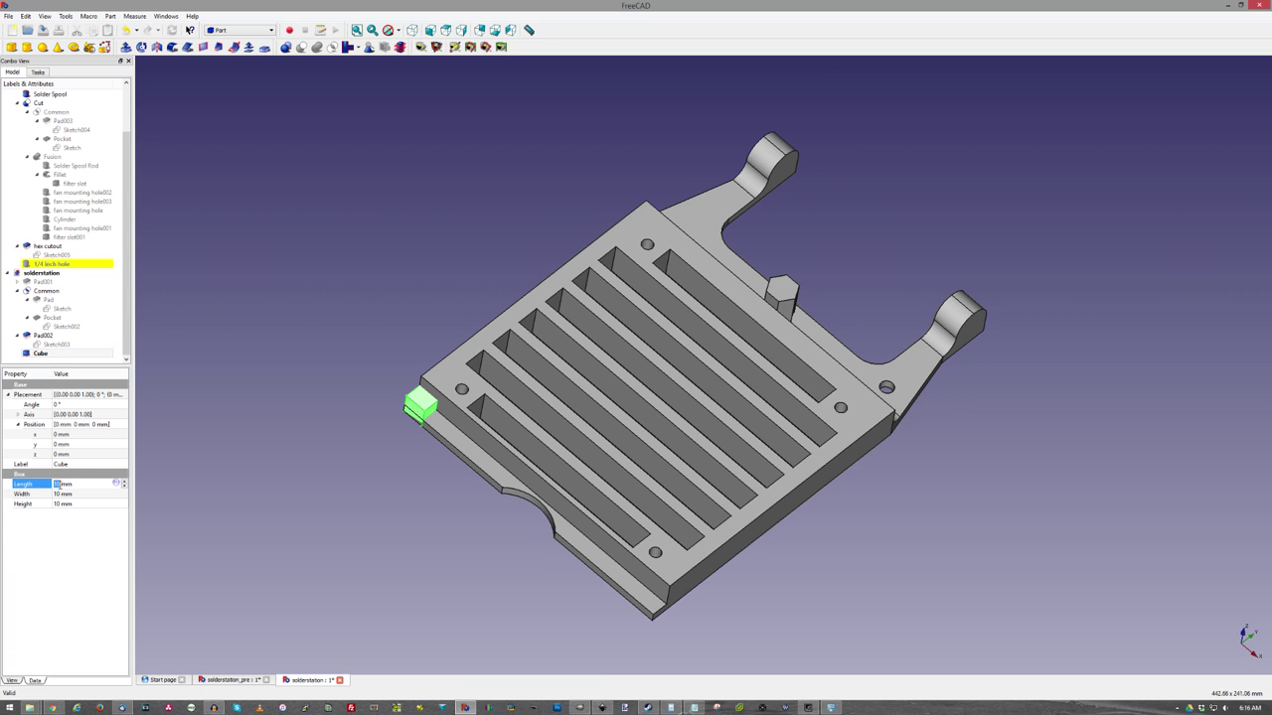
pyautogui.write('130')
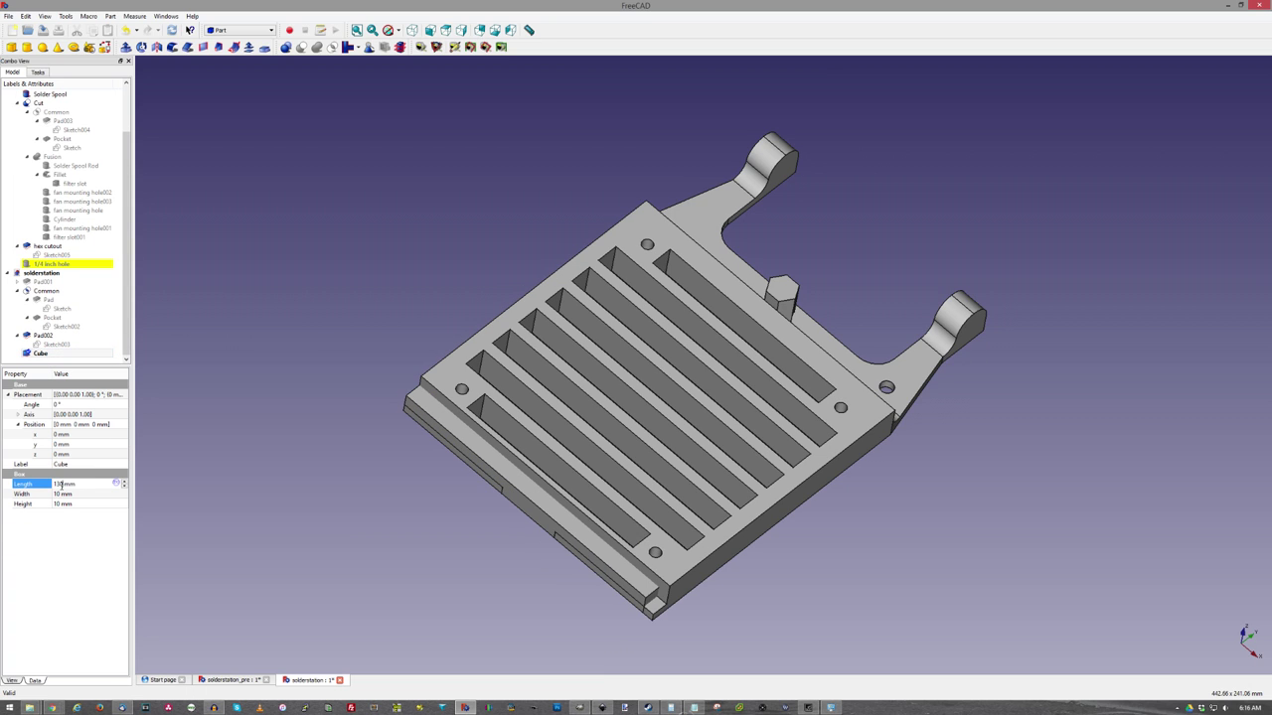
pyautogui.click(60, 494)
pyautogui.write('100')
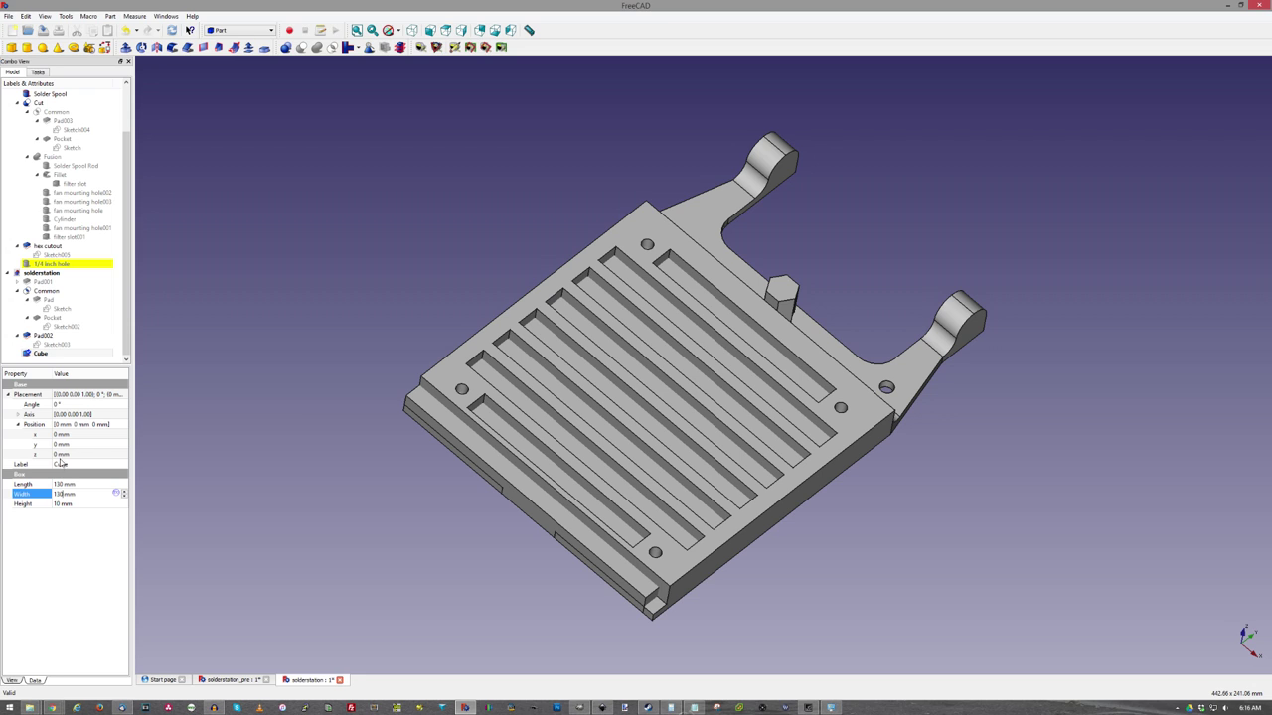
pyautogui.click(56, 434)
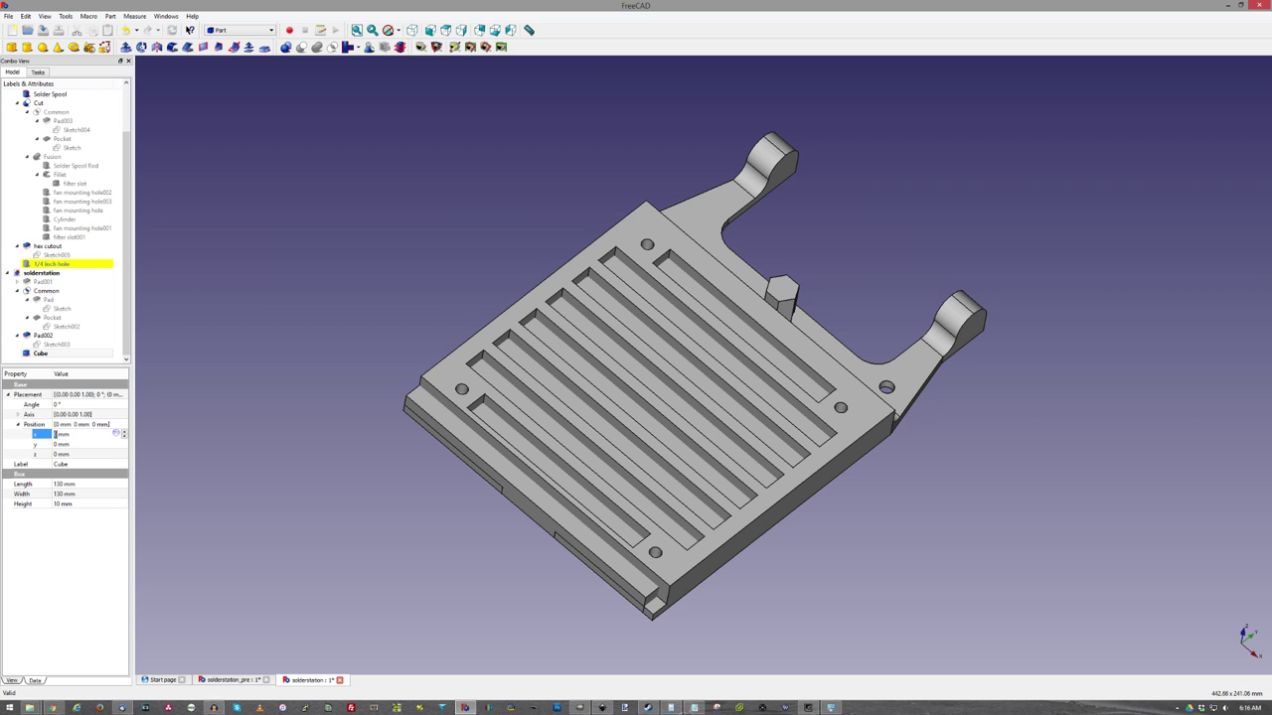
pyautogui.write('2.5')
pyautogui.click(57, 453)
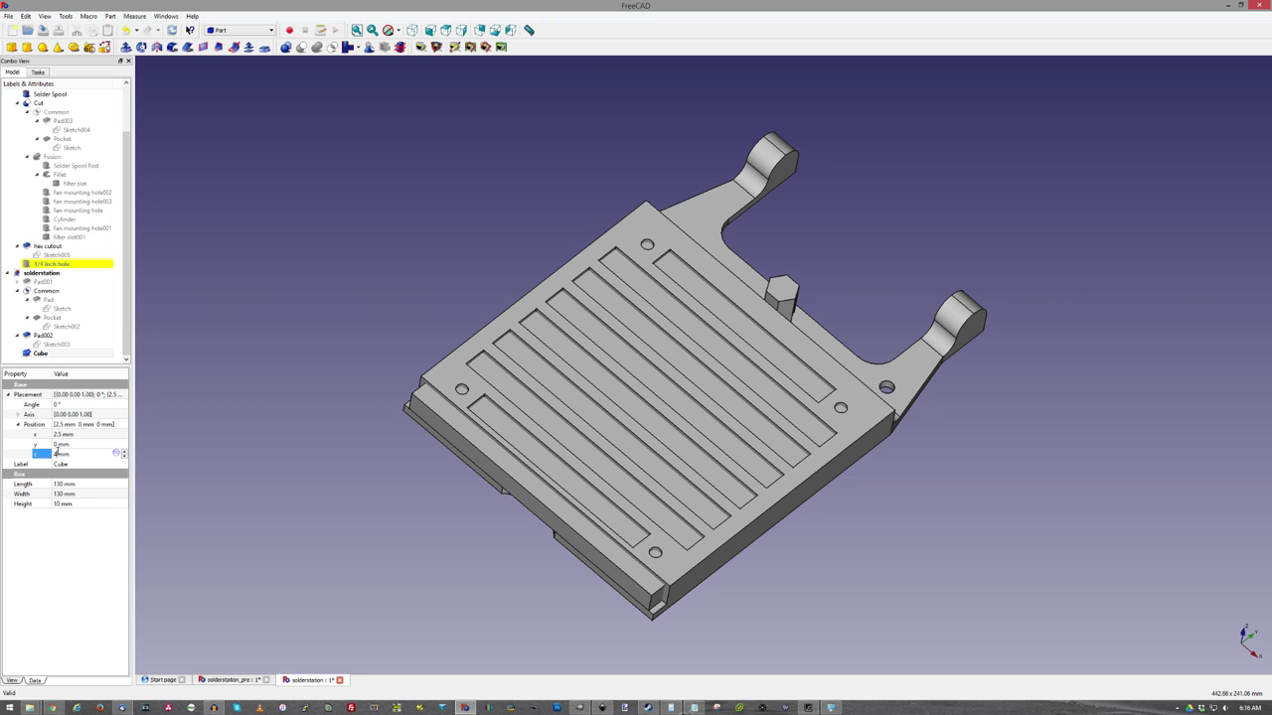
pyautogui.write('4')
pyautogui.press('Return')
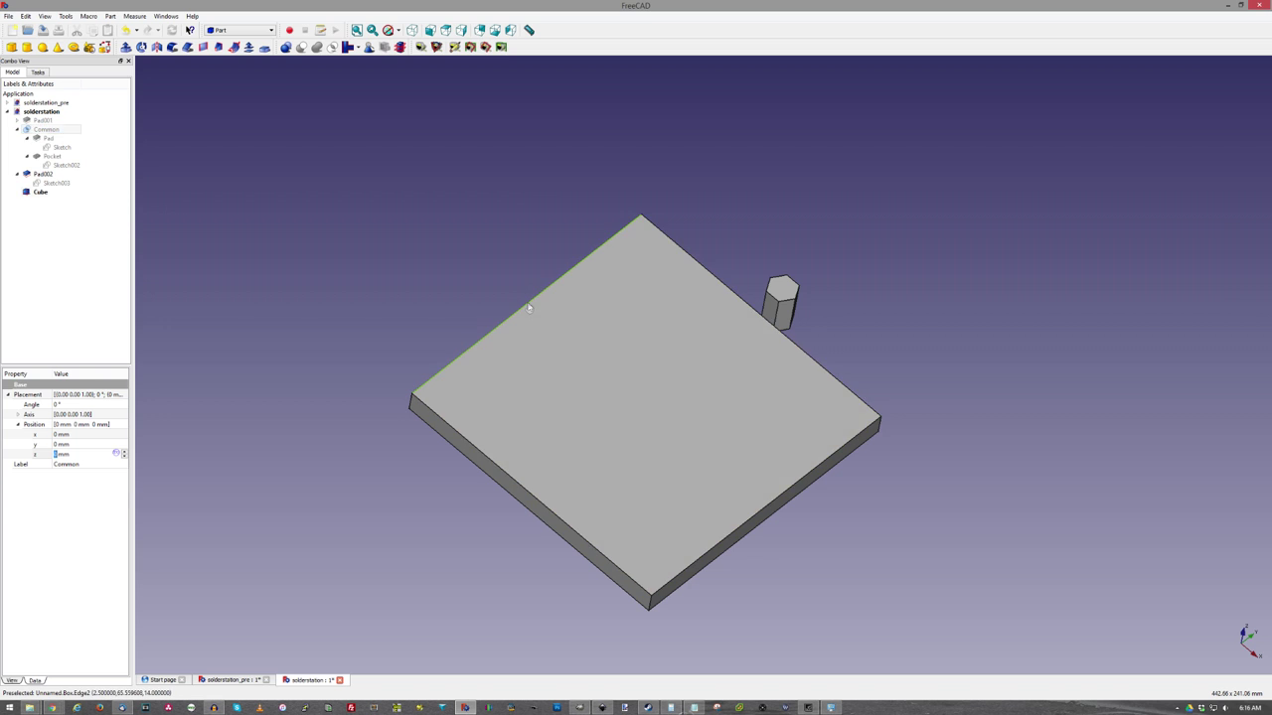
# - Round the selected box edges with 2 mm fillets
pyautogui.click(528, 308)
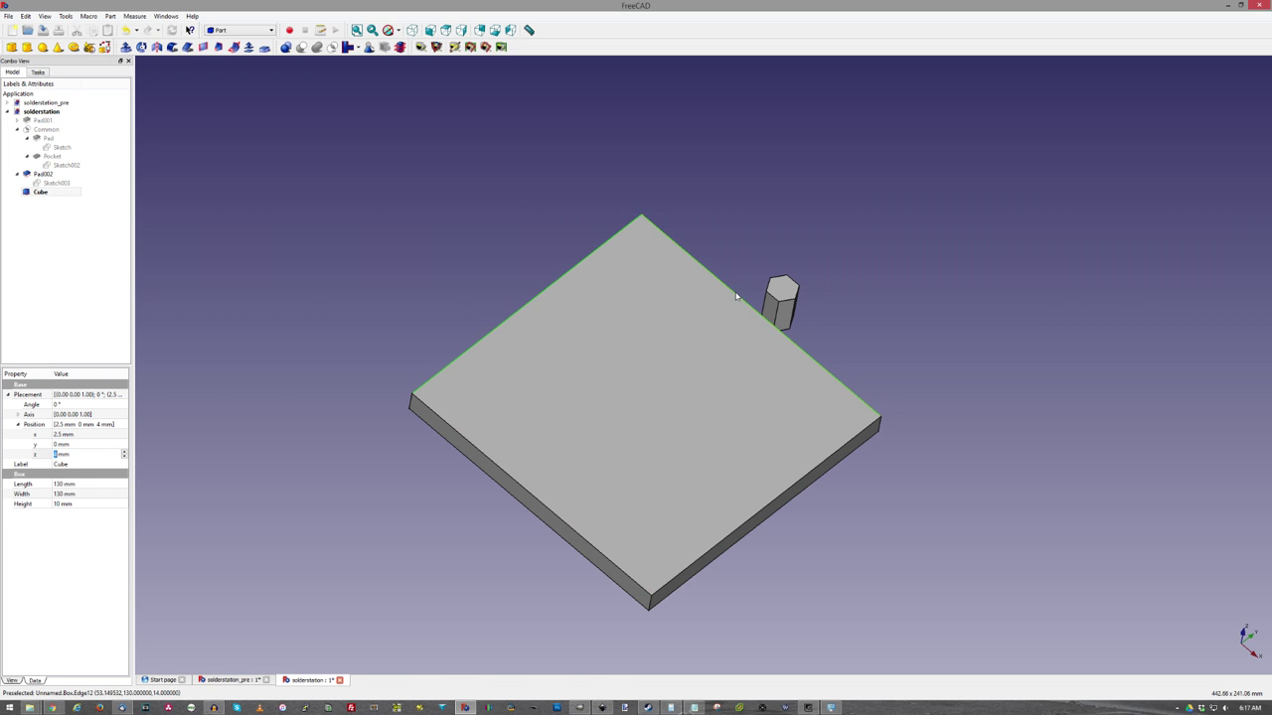
pyautogui.keyDown('ctrl'); pyautogui.click(863, 436); pyautogui.keyUp('ctrl')
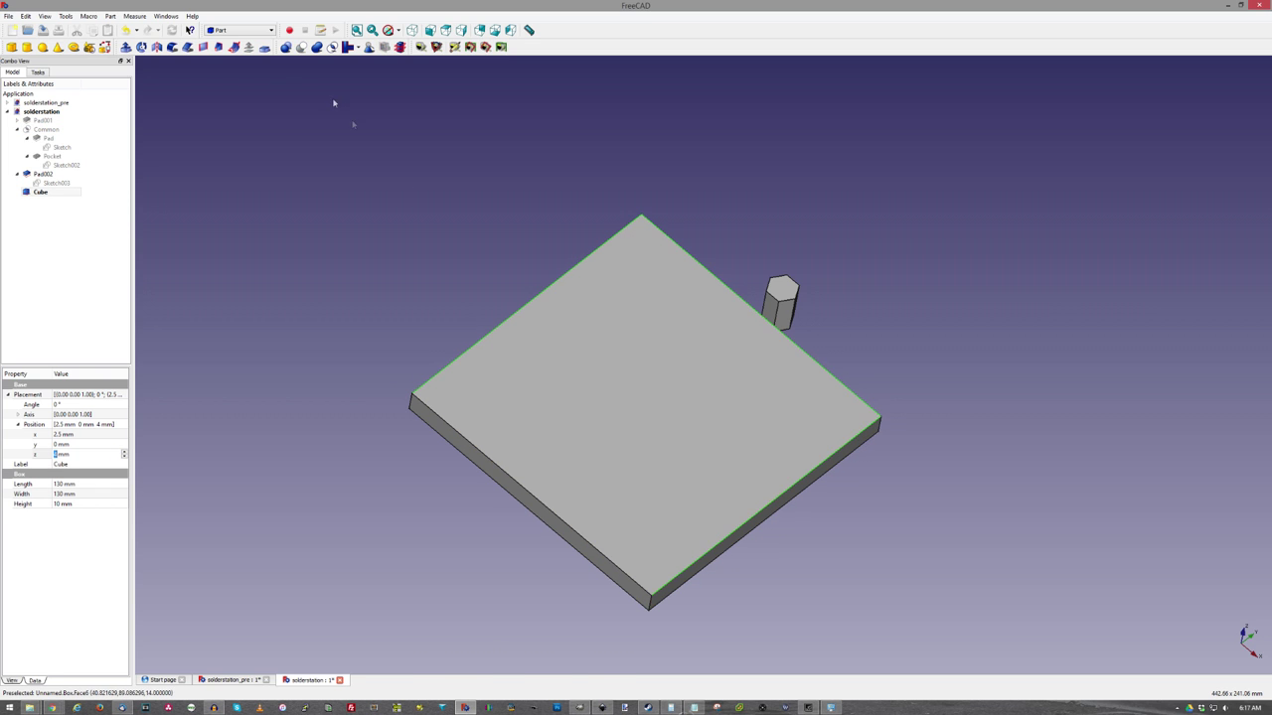
pyautogui.click(171, 47)
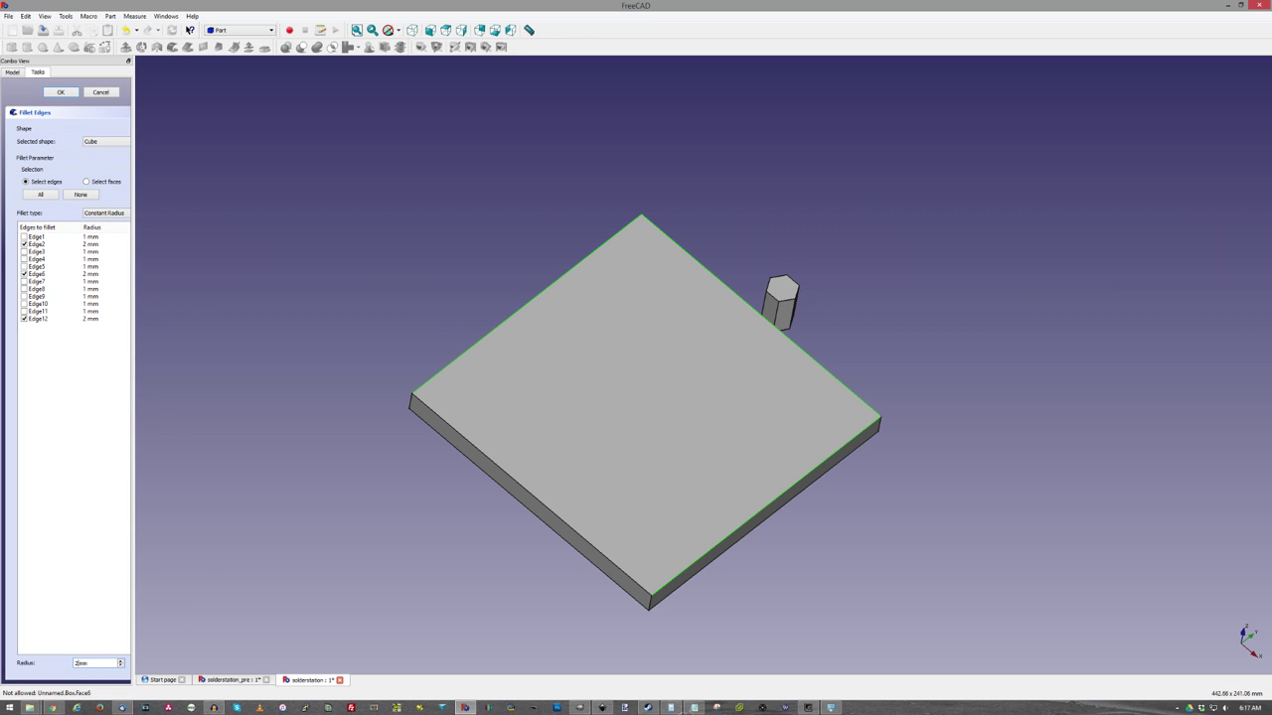
pyautogui.click(59, 93)
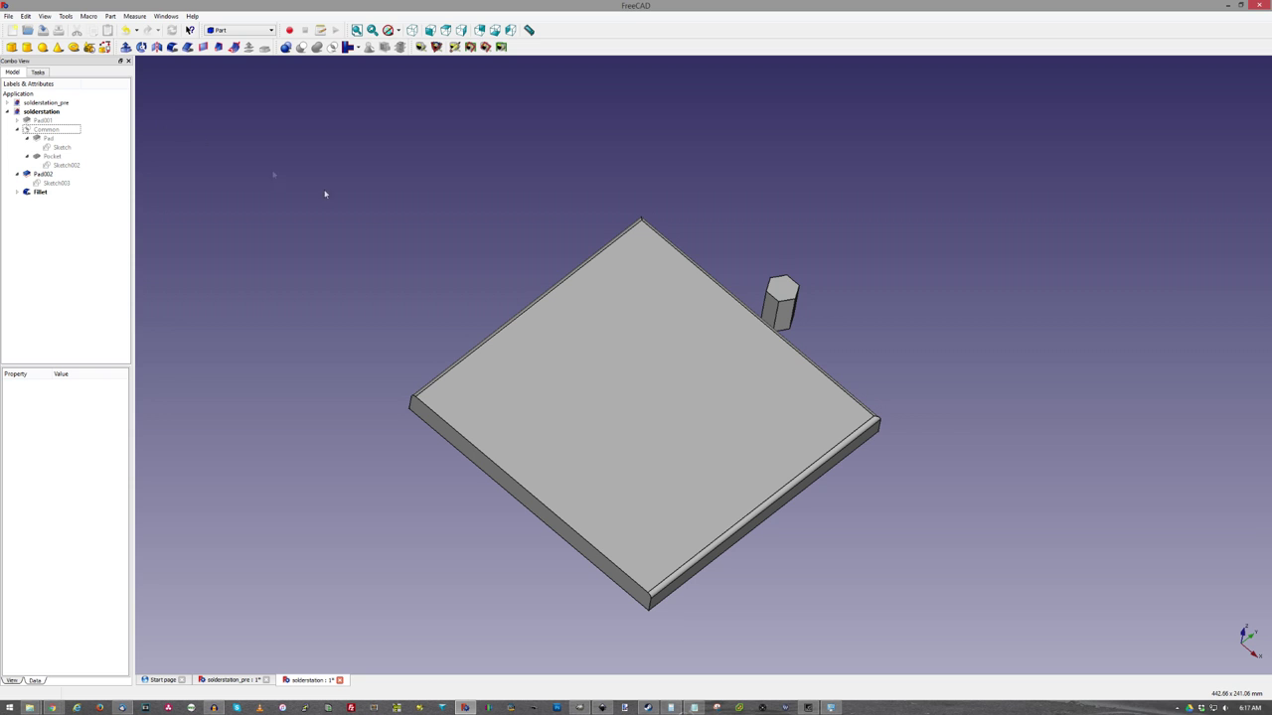
pyautogui.click(42, 191)
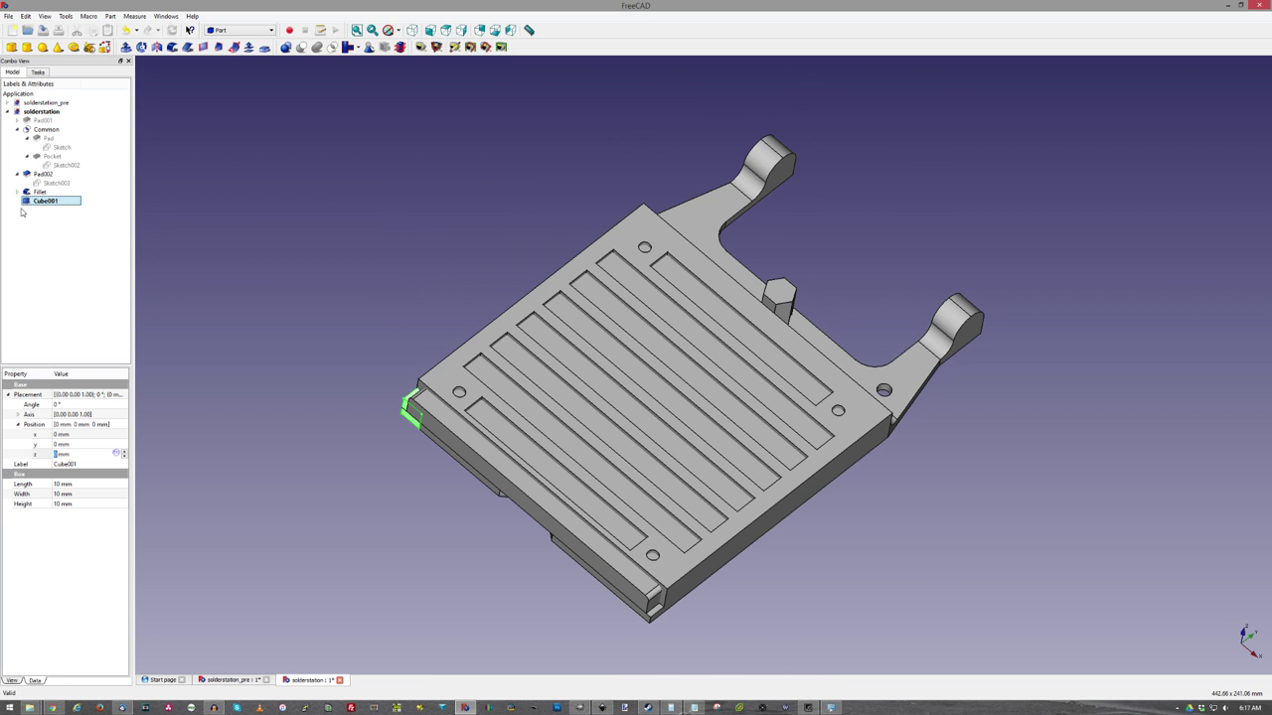
# - Set Cube001 to height 2 mm, width and length 120 mm, at x and y position 7.5 mm
pyautogui.click(54, 505)
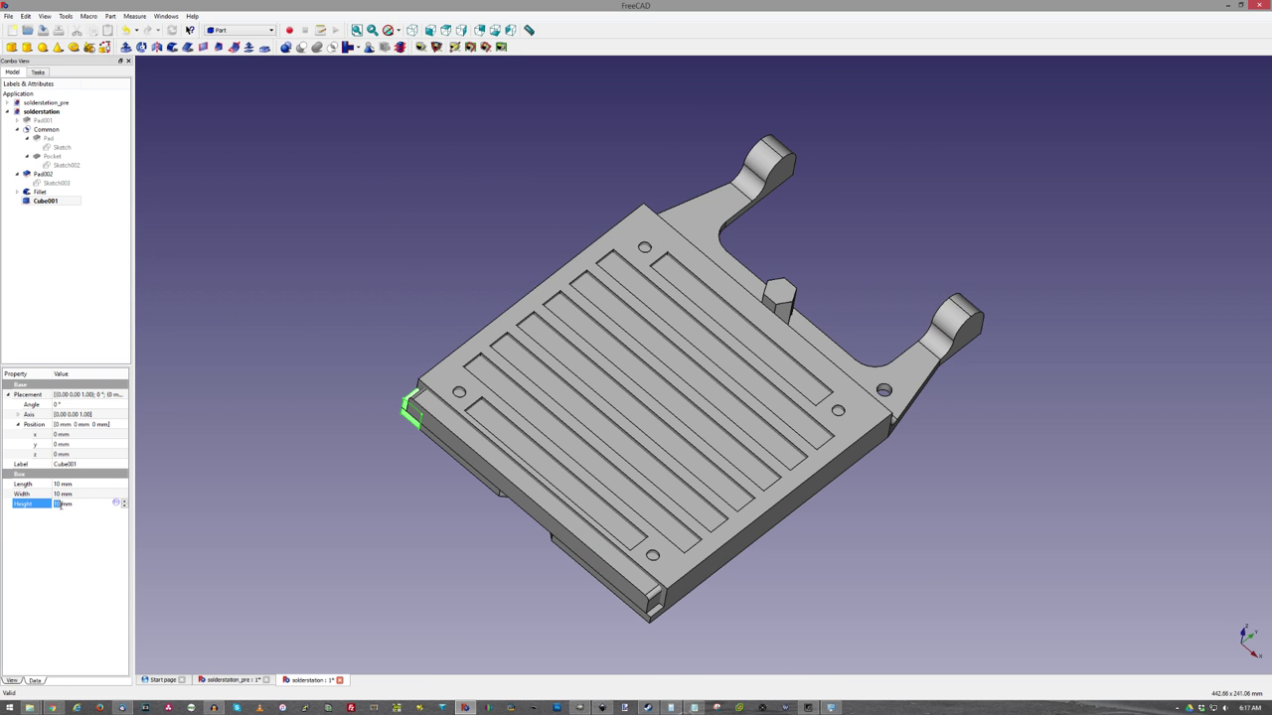
pyautogui.write('2')
pyautogui.click(62, 493)
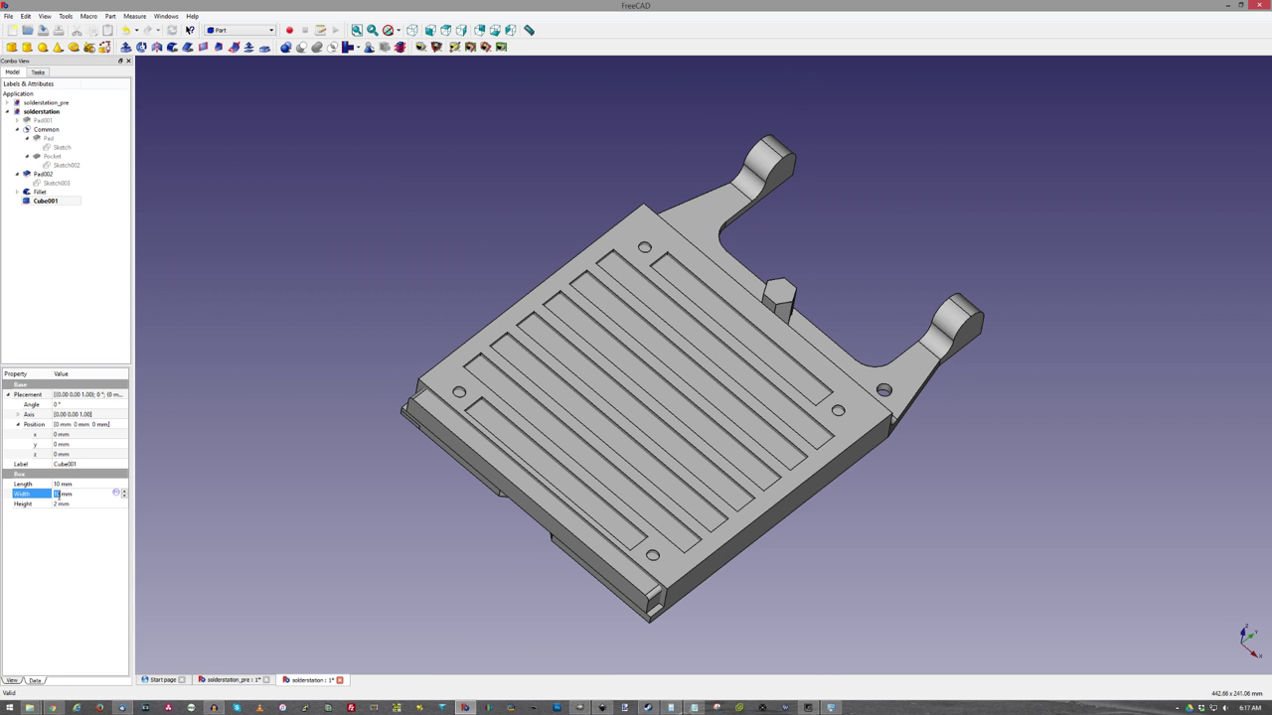
pyautogui.write('2')
pyautogui.click(58, 484)
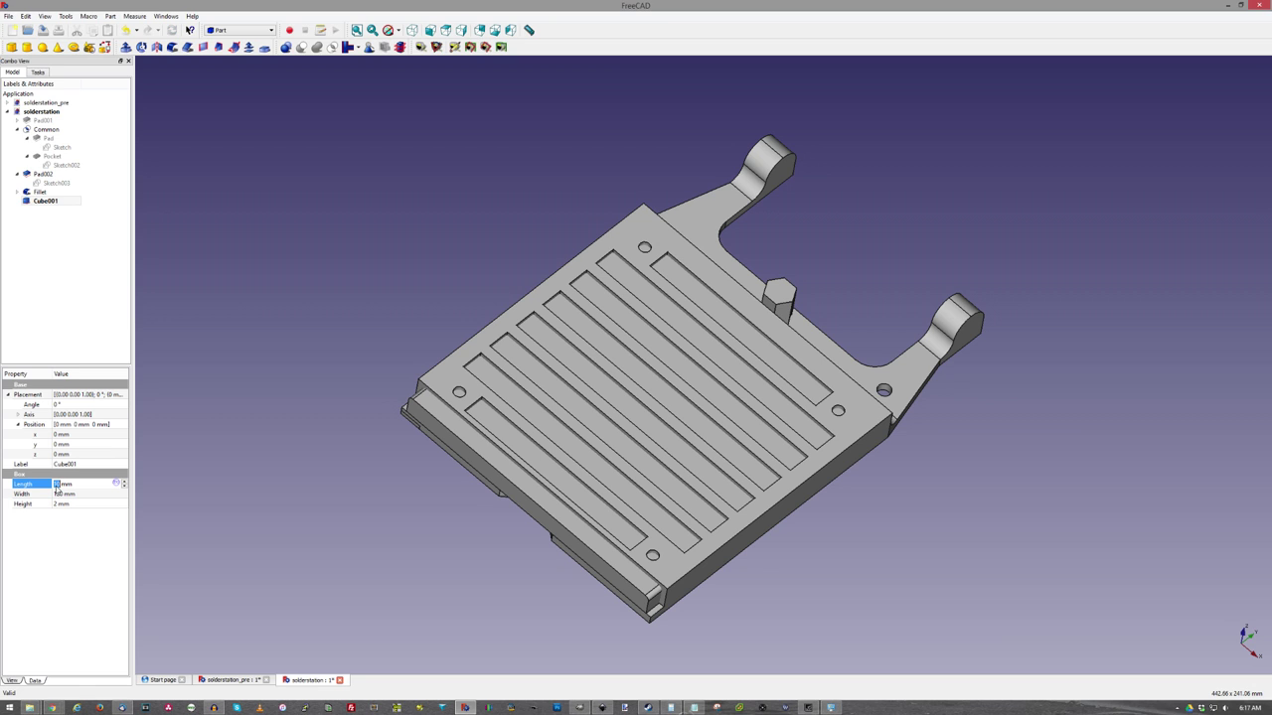
pyautogui.write('2')
pyautogui.click(55, 435)
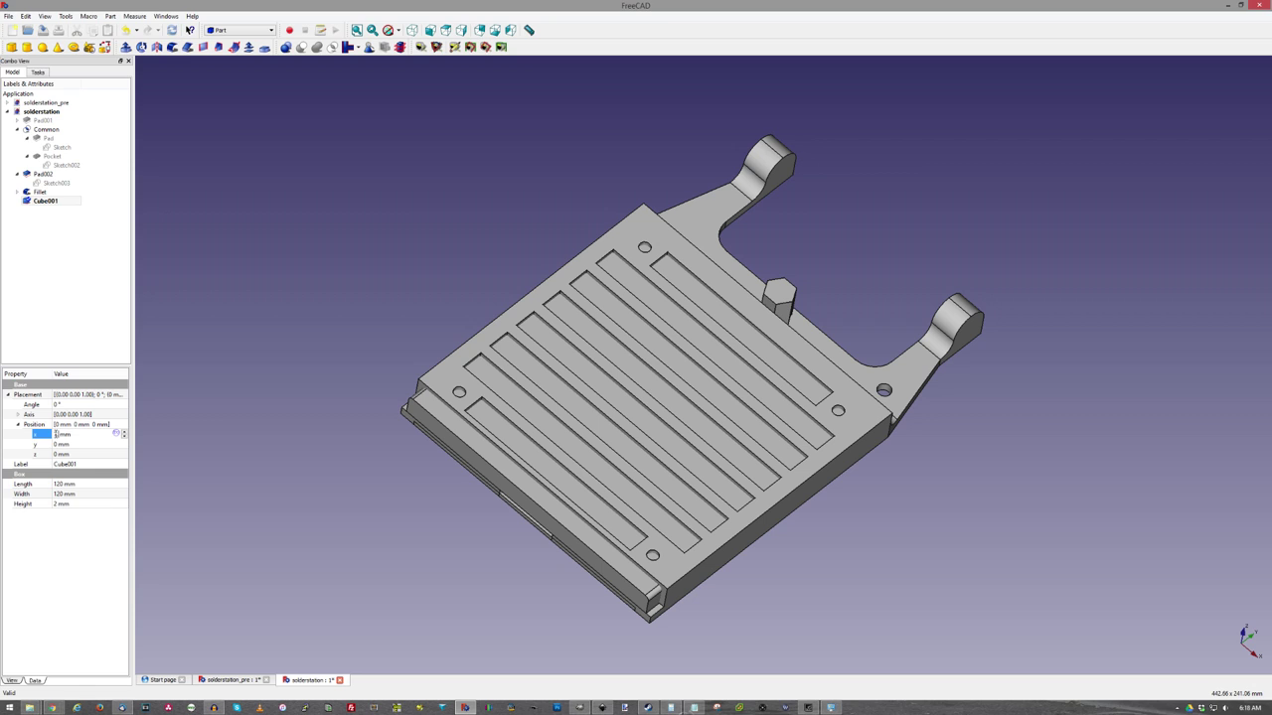
pyautogui.click(54, 447)
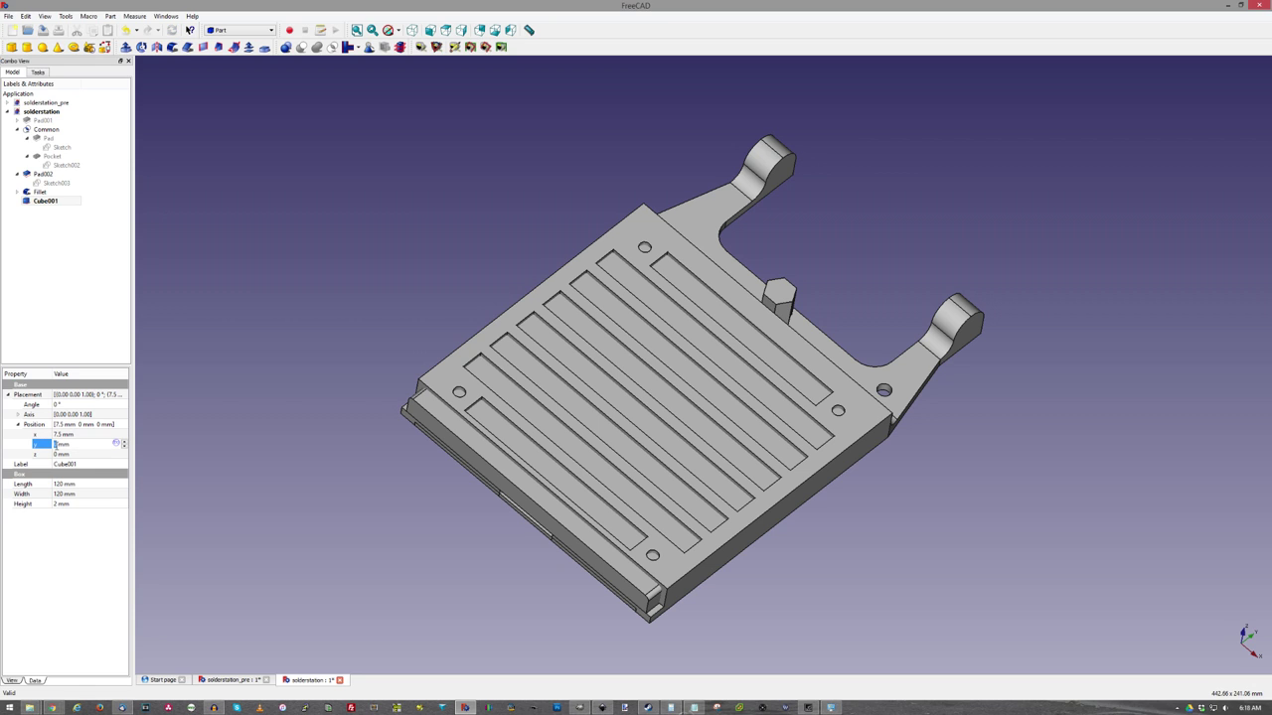
pyautogui.write('7.5')
pyautogui.press('Tab')
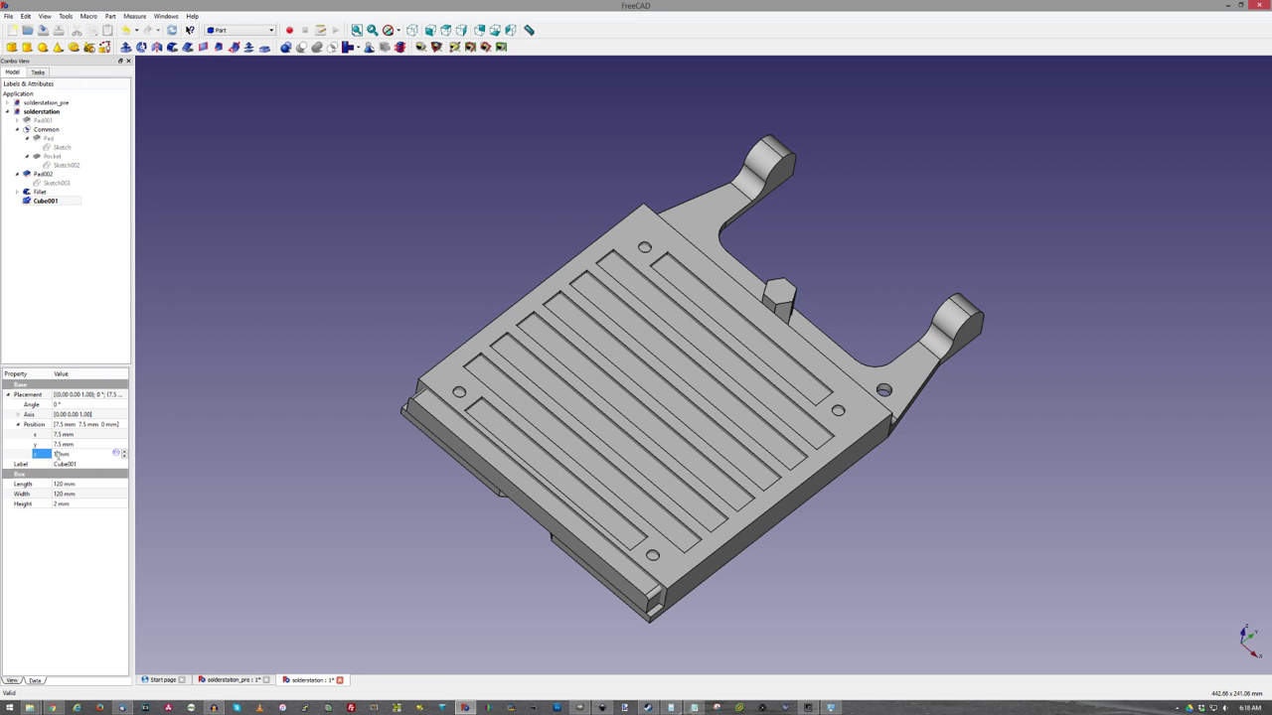
# - Select the Fillet object and add a new Cylinder primitive
pyautogui.click(517, 481)
pyautogui.scroll(-5, 545, 252)
pyautogui.scroll(8, 545, 251)
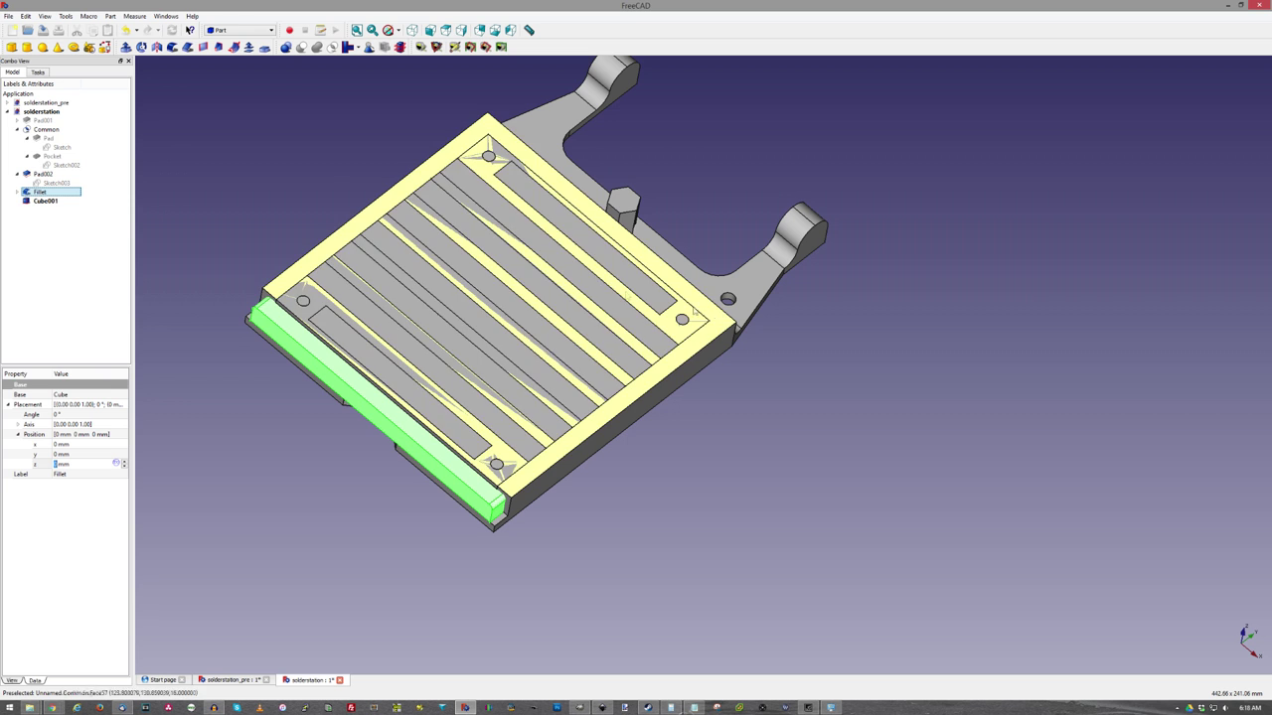
pyautogui.scroll(-5, 276, 360)
pyautogui.click(27, 47)
# - Give the new Cylinder a 6.4 mm radius and 120 mm height
pyautogui.scroll(5, 221, 177)
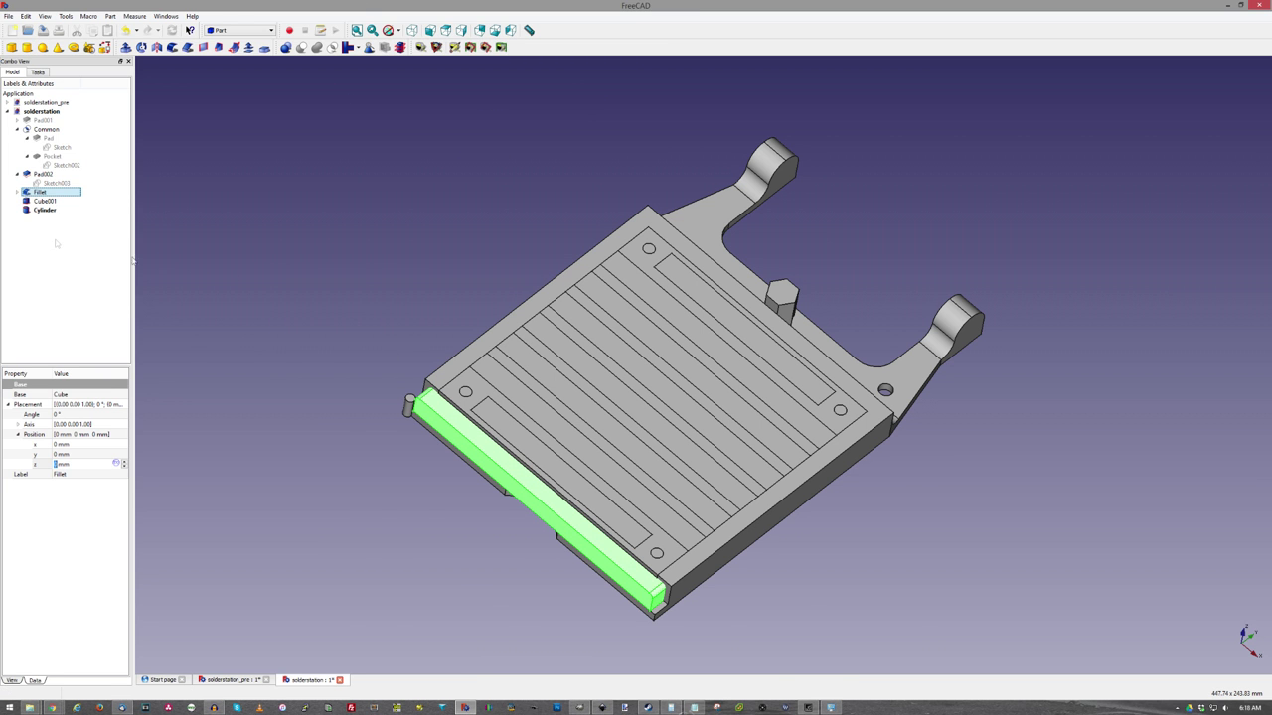
pyautogui.click(45, 209)
pyautogui.click(60, 484)
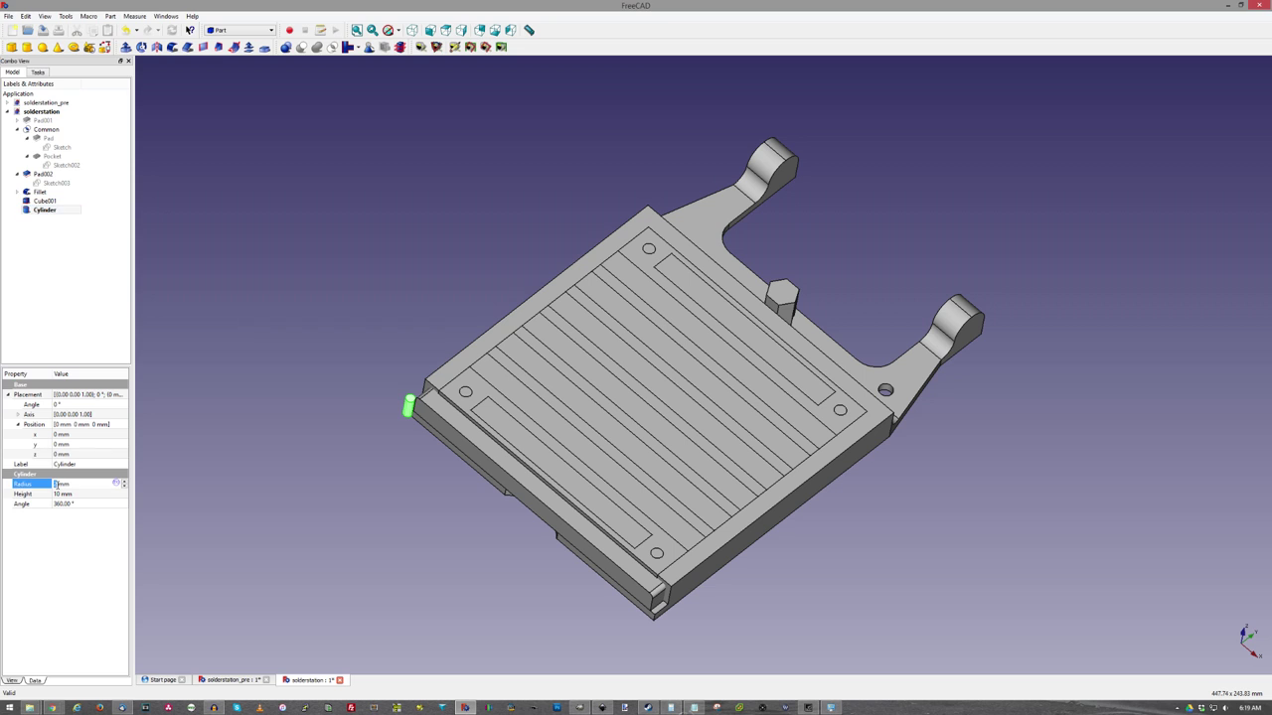
pyautogui.write('5.4')
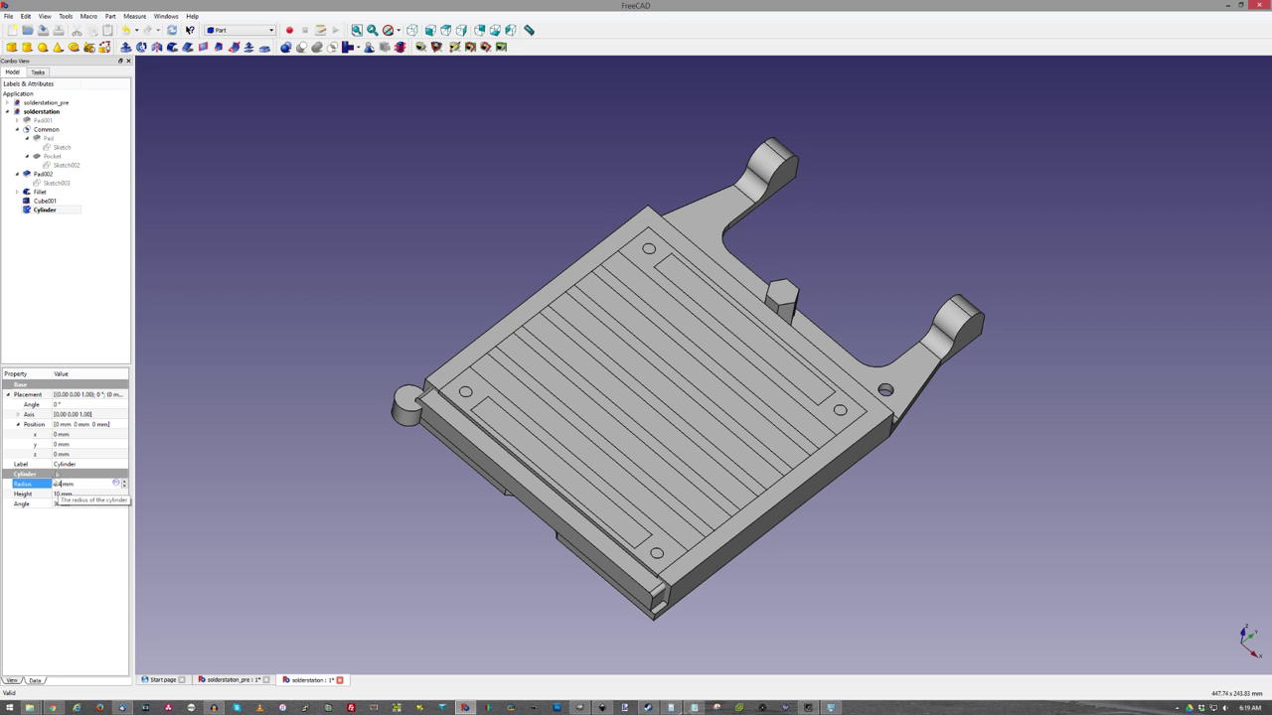
pyautogui.click(60, 494)
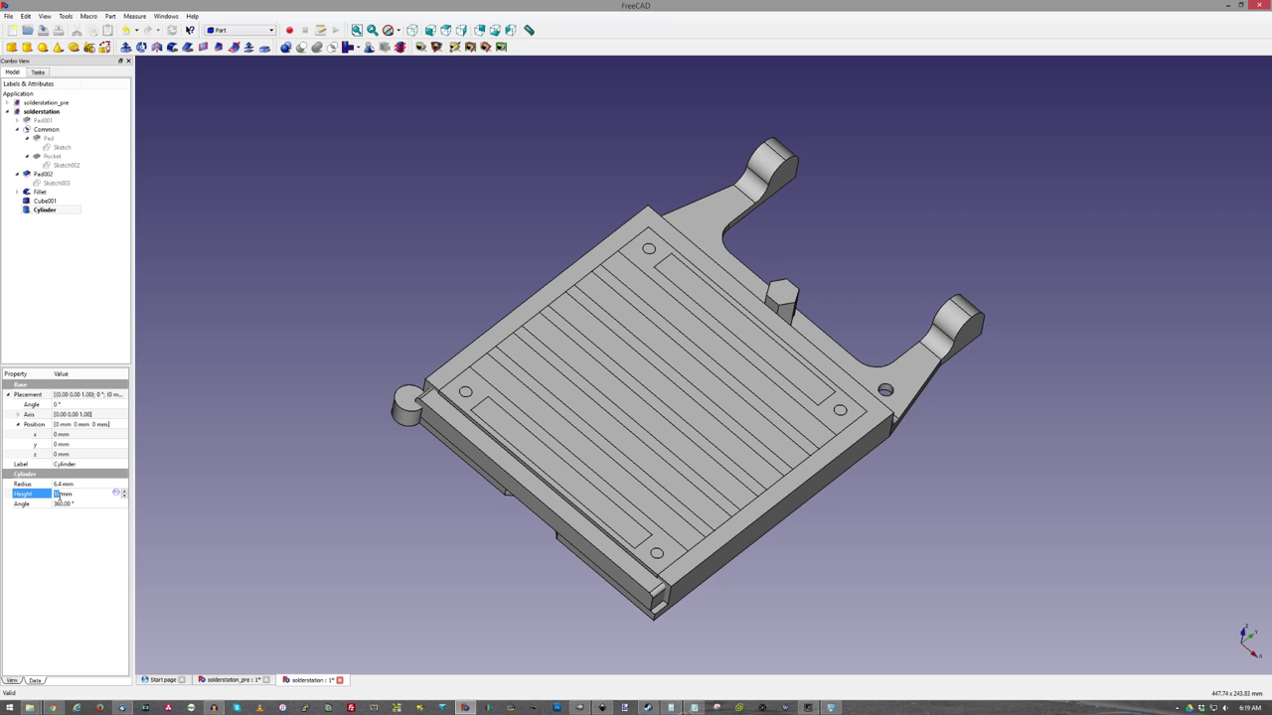
pyautogui.write('125')
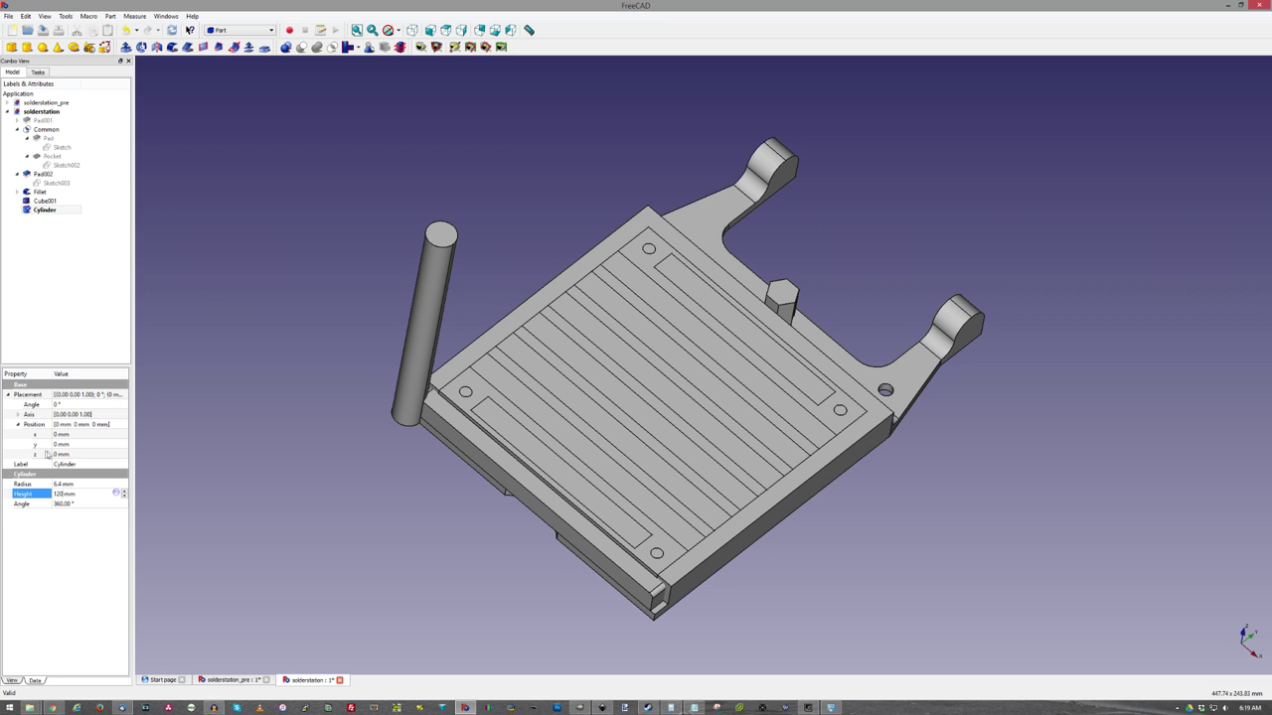
# - Set the Cylinder's placement axis to 0, 1, 0 so it points along Y
pyautogui.click(18, 414)
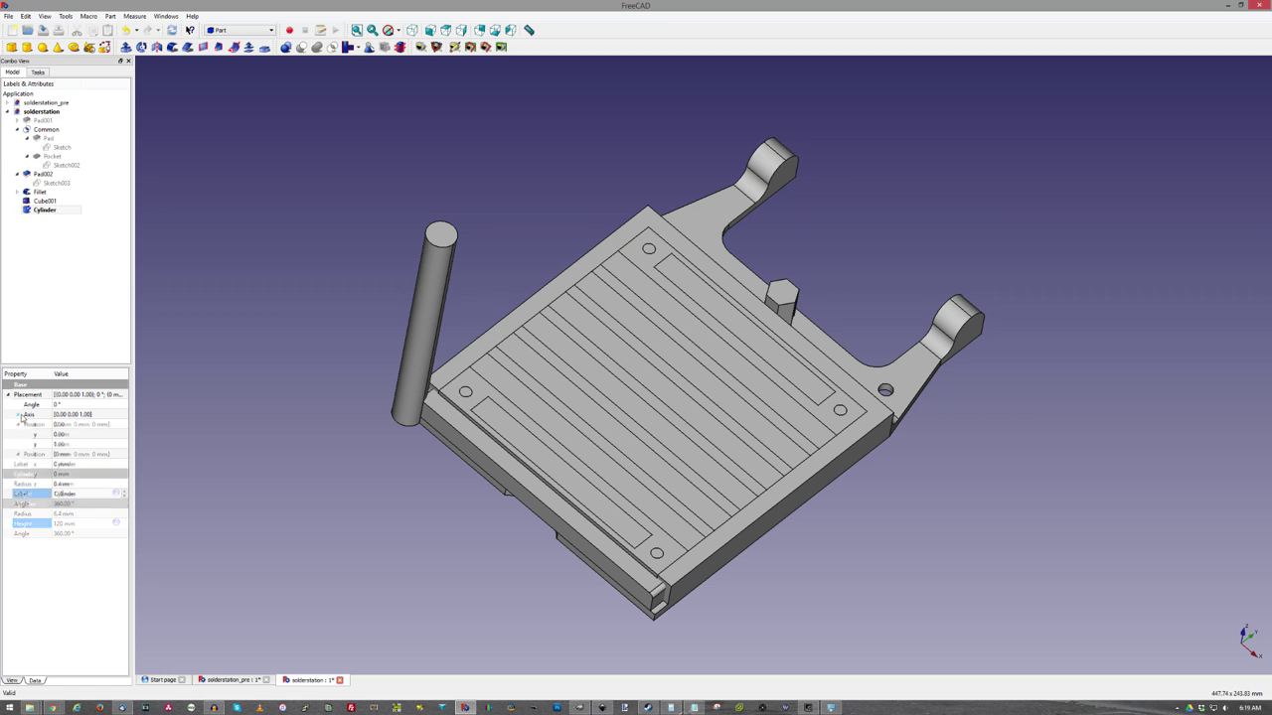
pyautogui.click(59, 435)
pyautogui.write('1')
pyautogui.click(57, 444)
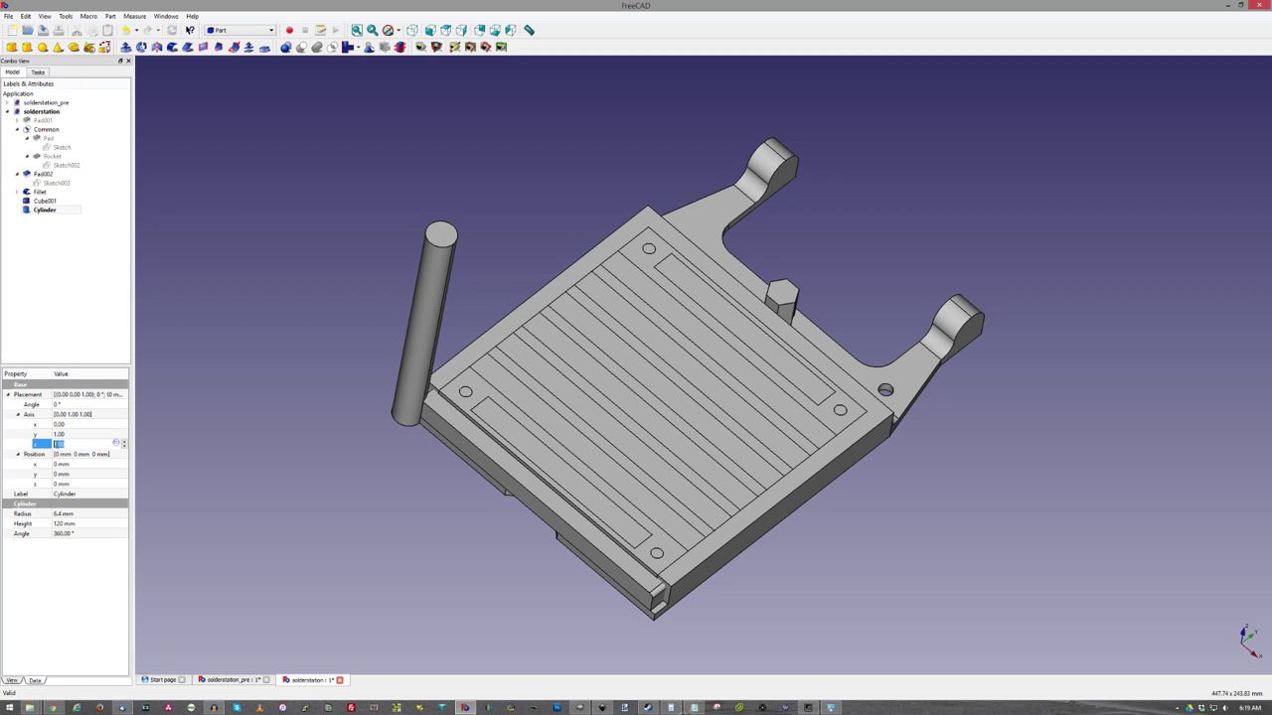
pyautogui.click(59, 404)
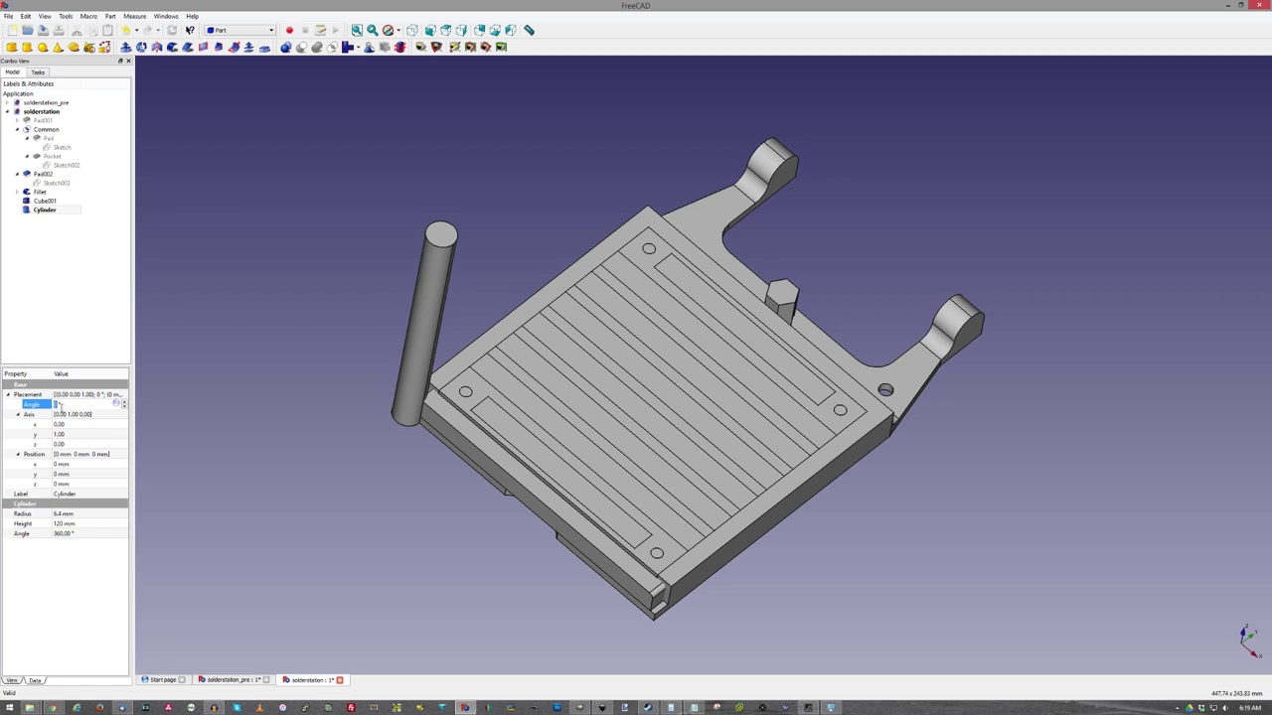
# - Rotate the Cylinder 90° and place it at x 12.5, y 190, z 10.5 mm
pyautogui.write('90')
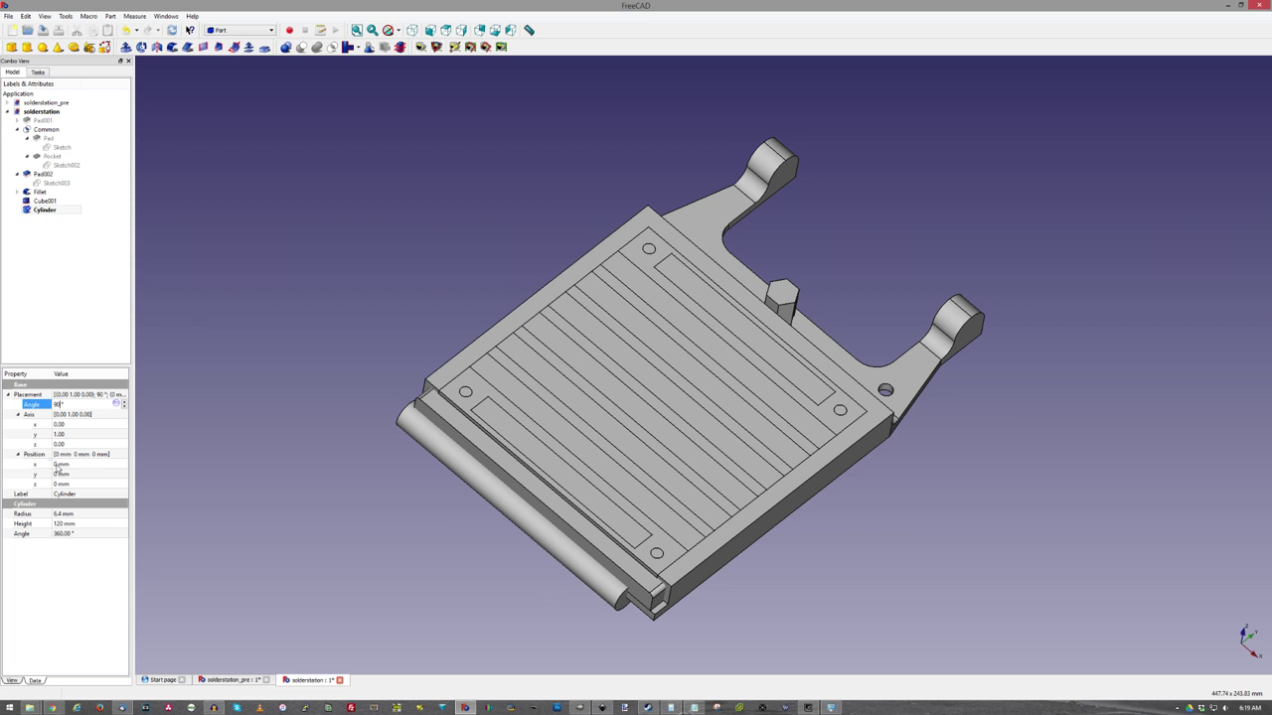
pyautogui.click(59, 464)
pyautogui.write('7.5')
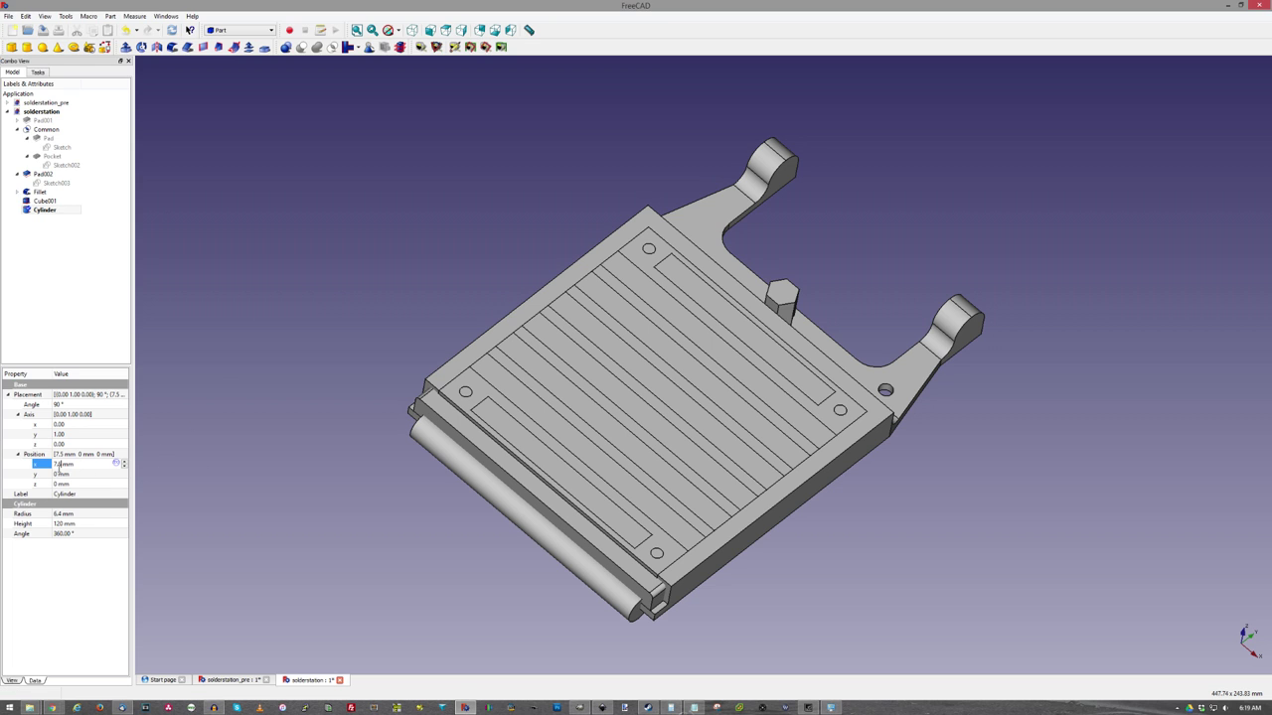
pyautogui.click(59, 474)
pyautogui.write('190')
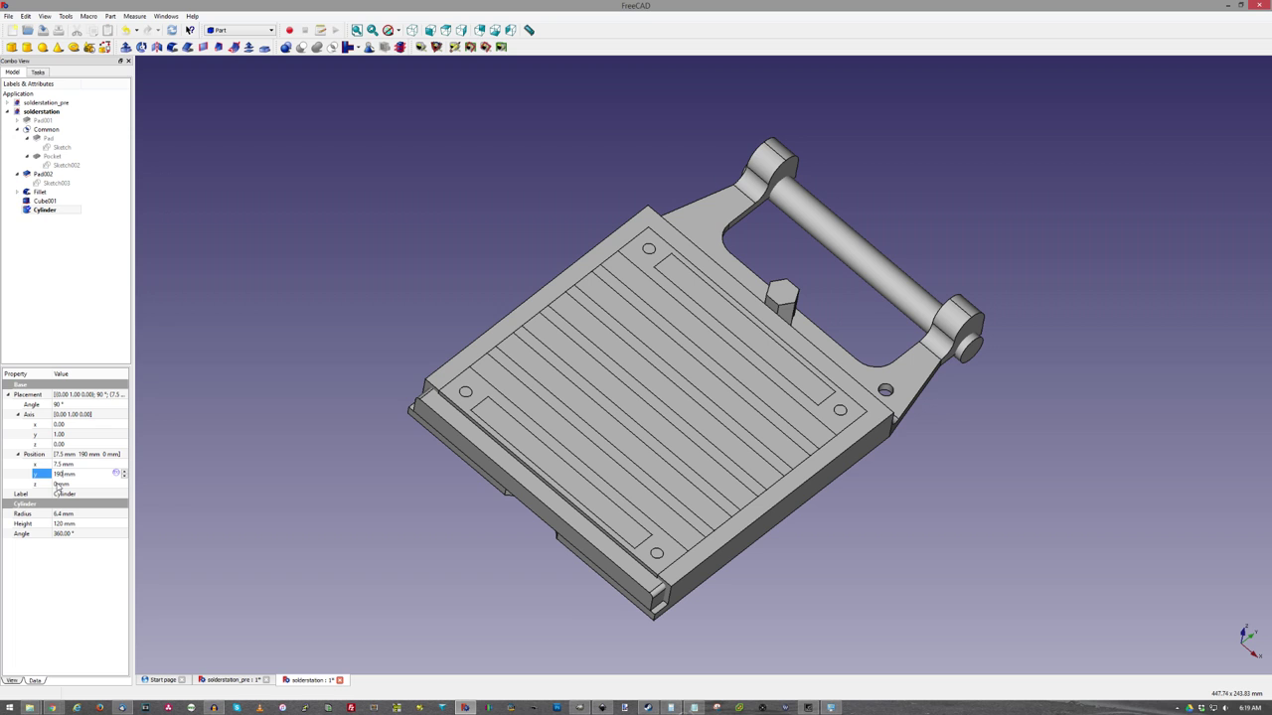
pyautogui.click(58, 484)
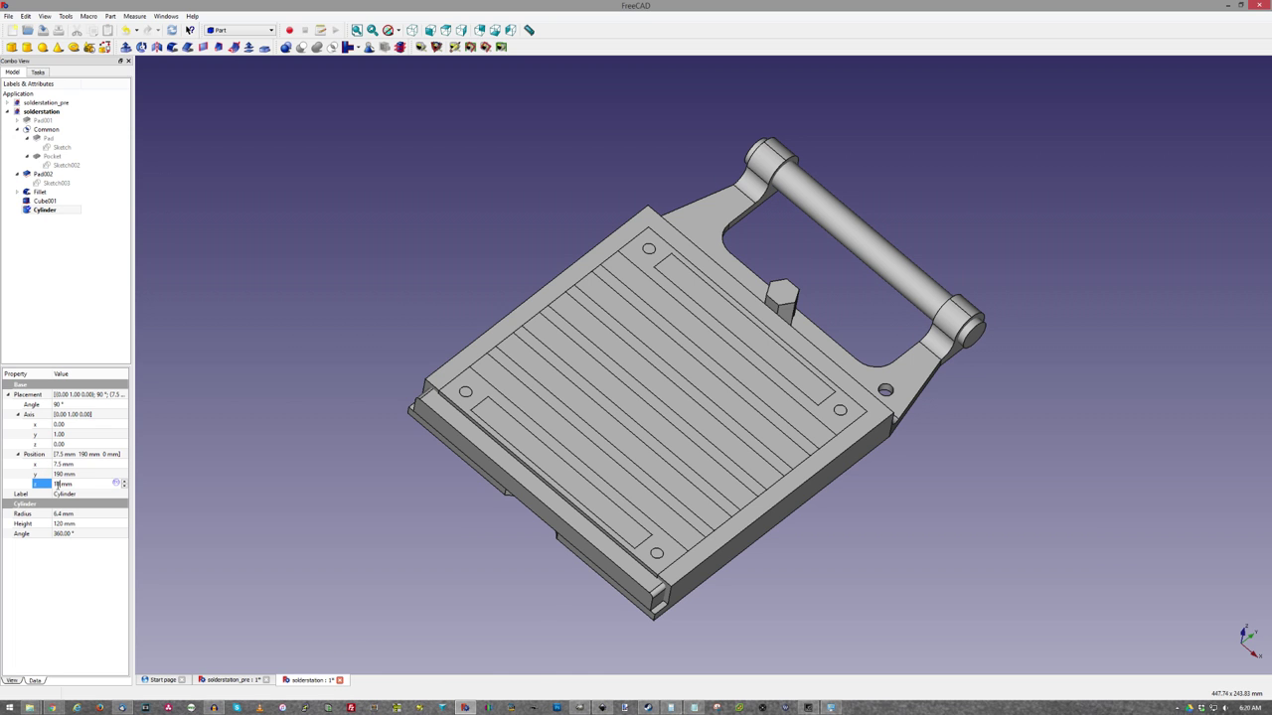
pyautogui.write('0.5')
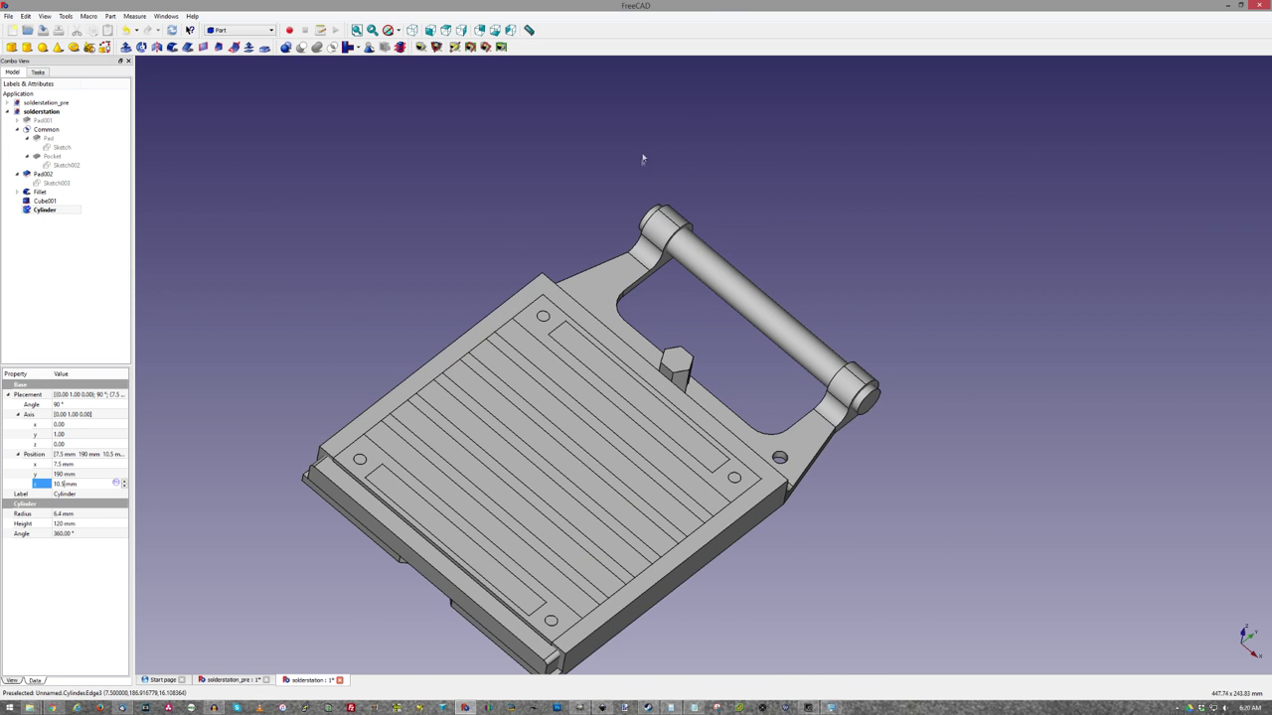
pyautogui.scroll(2, 639, 191)
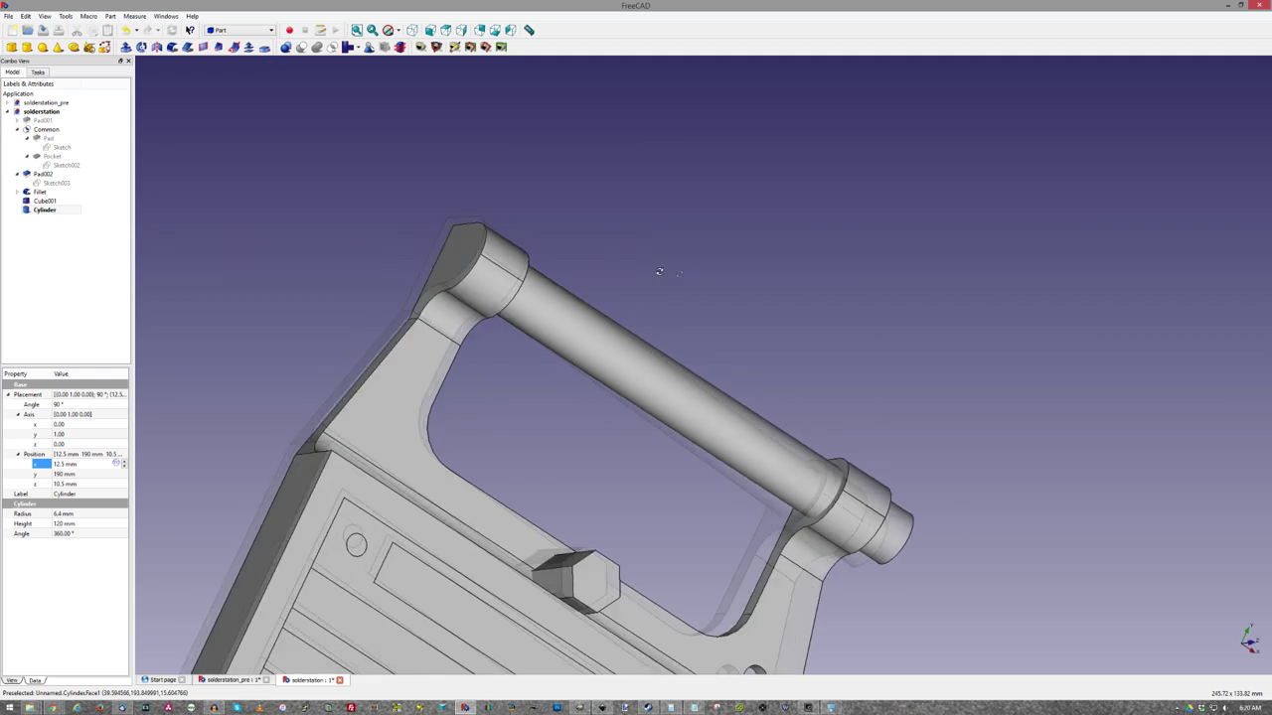
pyautogui.scroll(-5, 556, 279)
pyautogui.scroll(5, 546, 355)
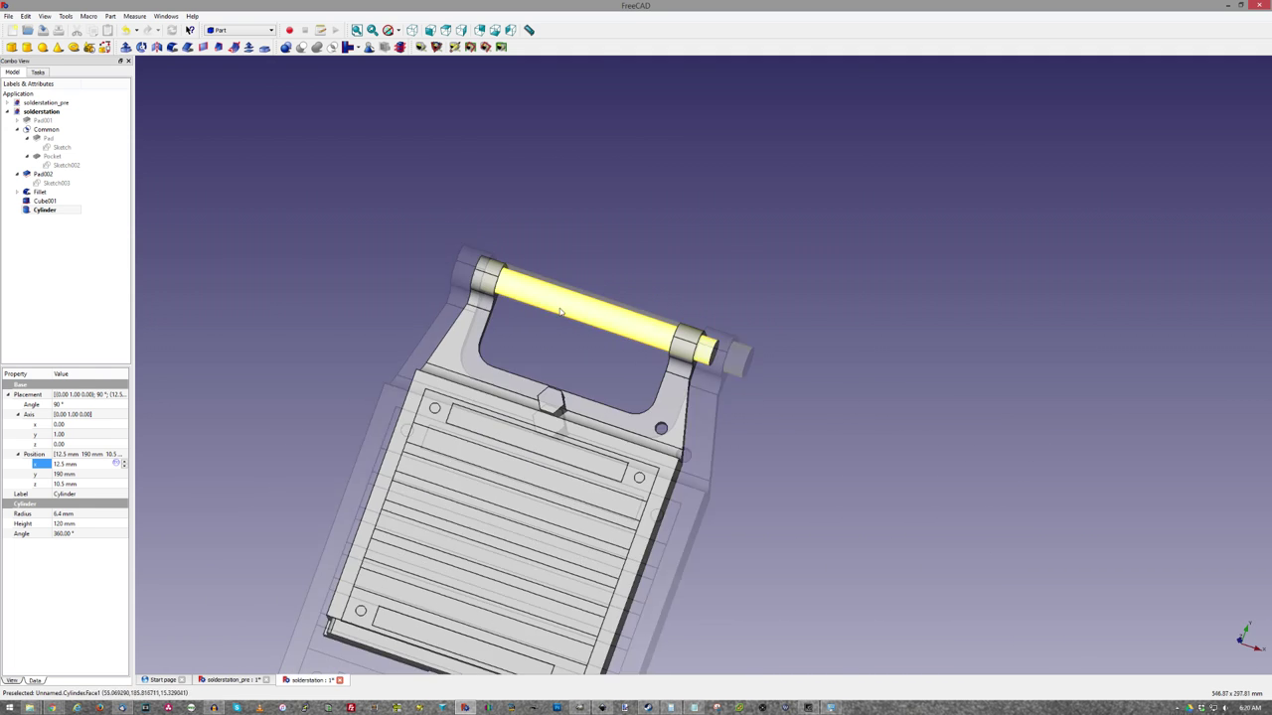
# - Union Pad002, Fillet, Cube001 and the Cylinder rod into one Fusion
pyautogui.click(43, 174)
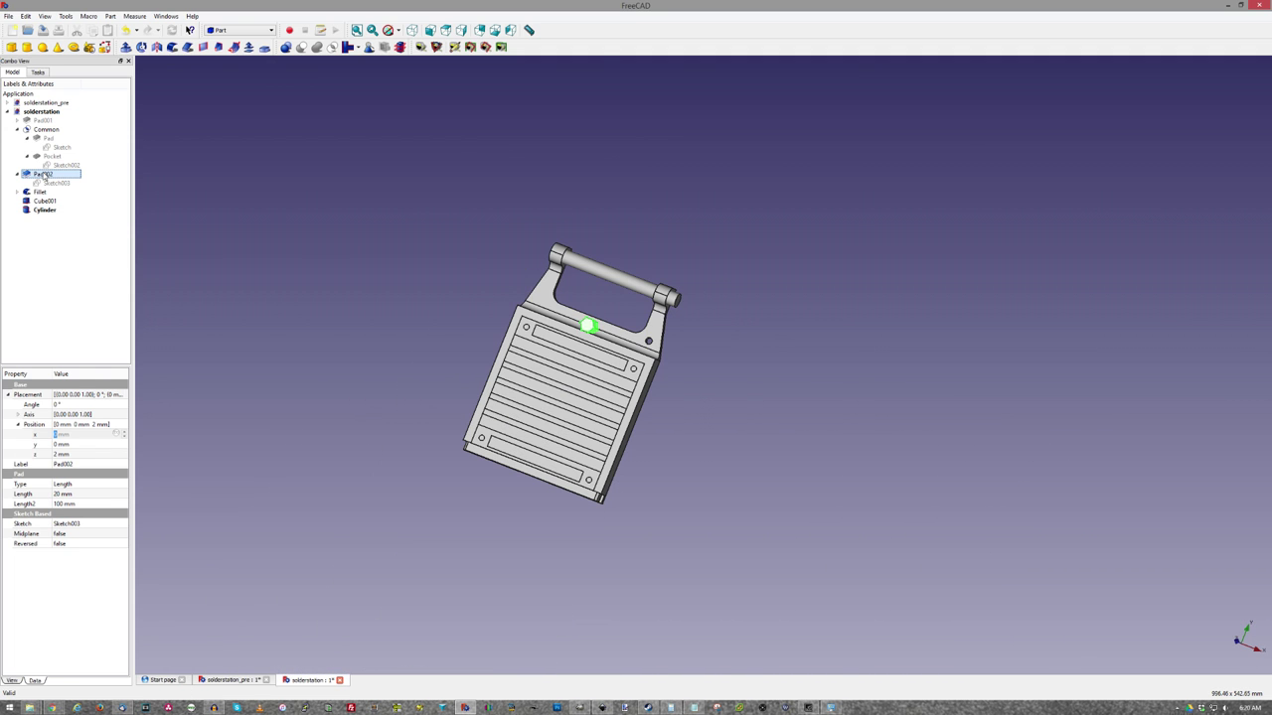
pyautogui.keyDown('ctrl'); pyautogui.click(40, 191); pyautogui.keyUp('ctrl')
pyautogui.keyDown('ctrl'); pyautogui.click(44, 201); pyautogui.keyUp('ctrl')
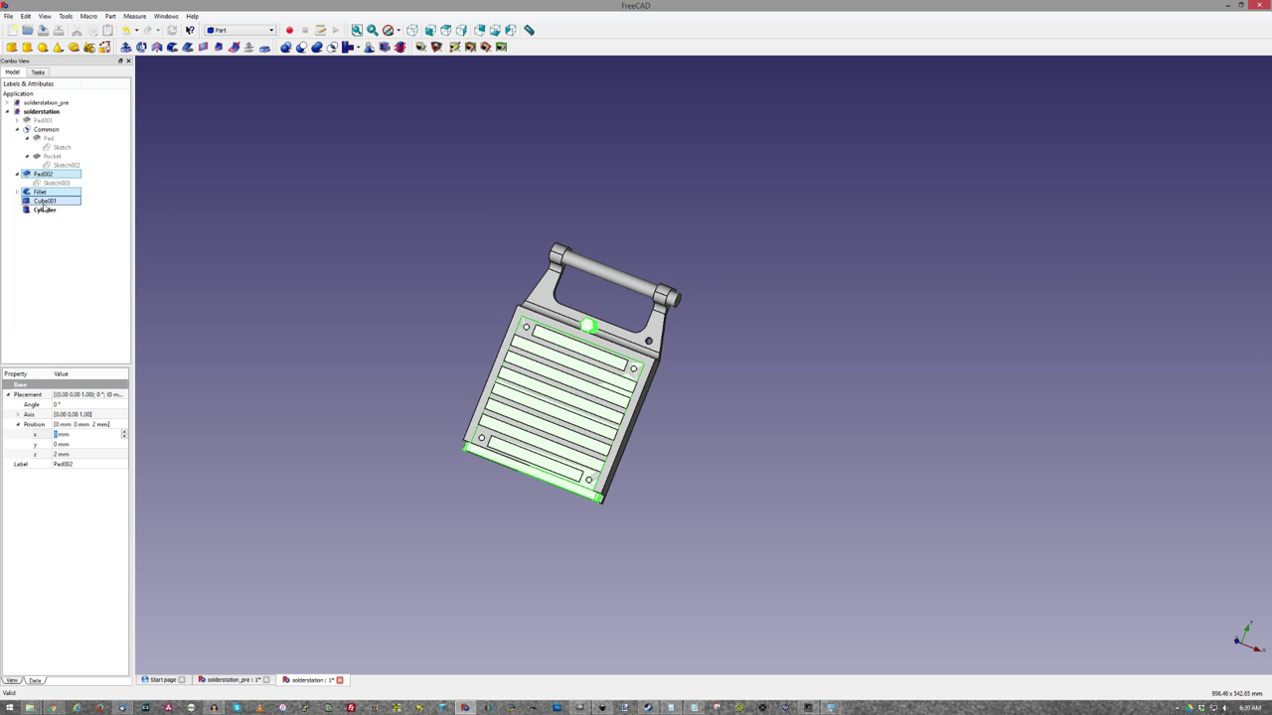
pyautogui.keyDown('ctrl'); pyautogui.click(43, 210); pyautogui.keyUp('ctrl')
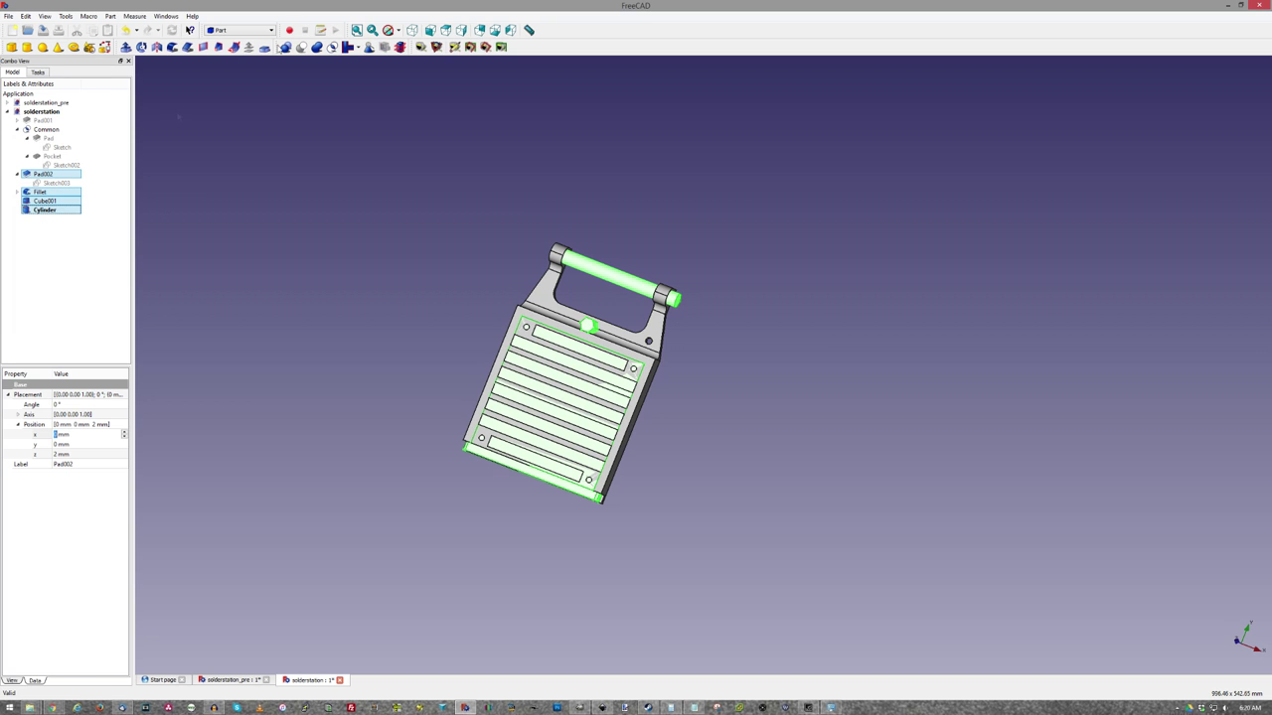
pyautogui.click(318, 47)
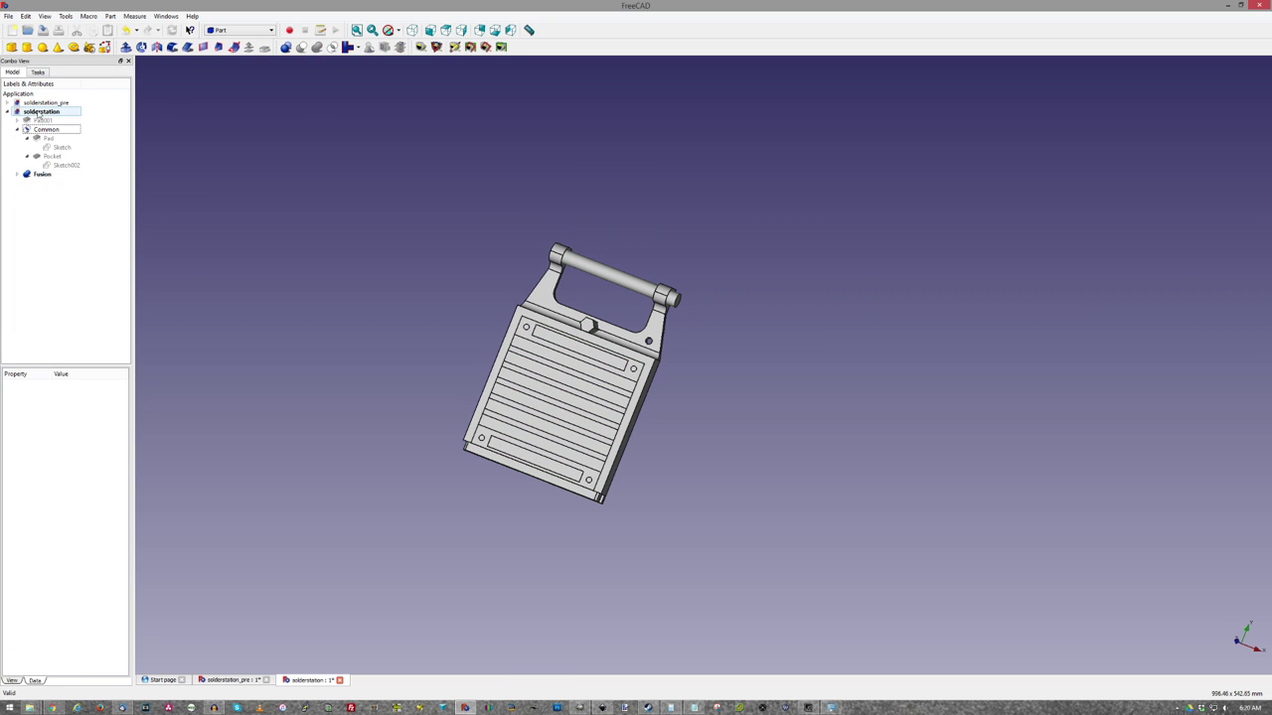
# - Cut the Fusion from the Common body and orbit to inspect the slotted plate
pyautogui.click(43, 130)
pyautogui.keyDown('ctrl'); pyautogui.click(43, 175); pyautogui.keyUp('ctrl')
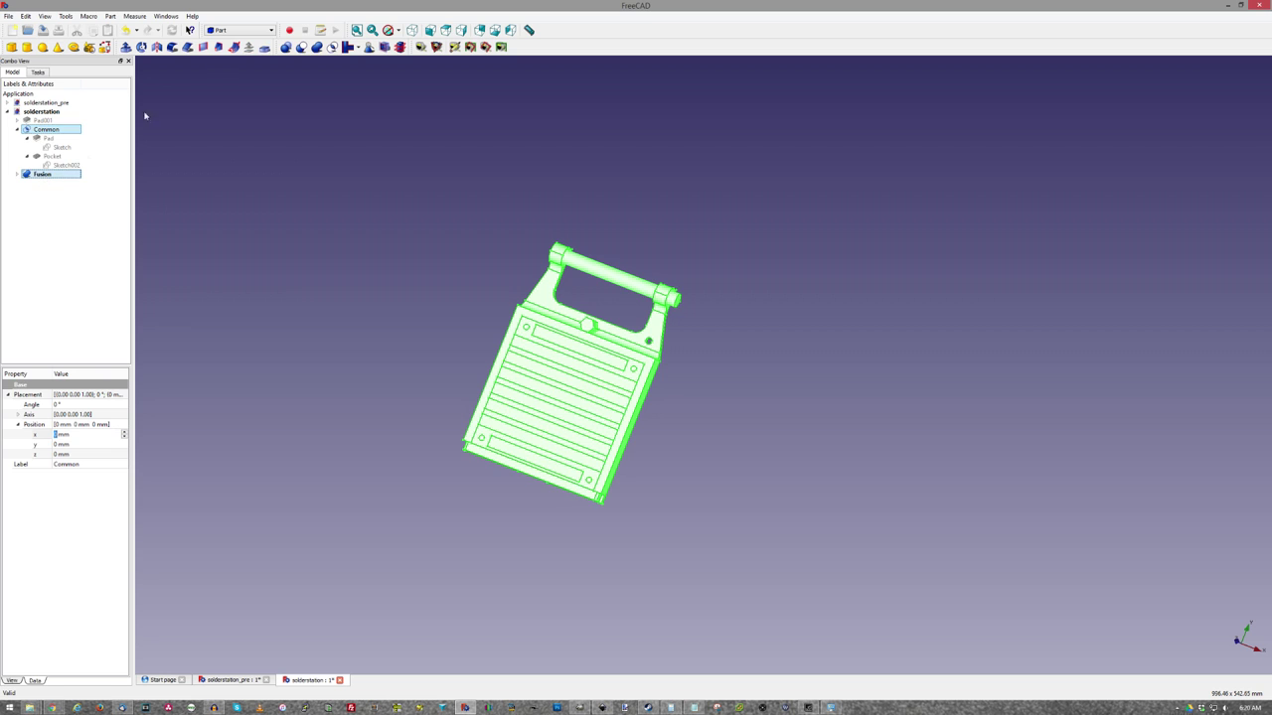
pyautogui.click(303, 48)
pyautogui.moveTo(616, 230); pyautogui.dragTo(460, 243, button='middle')
pyautogui.moveTo(776, 288); pyautogui.dragTo(735, 301, button='middle')
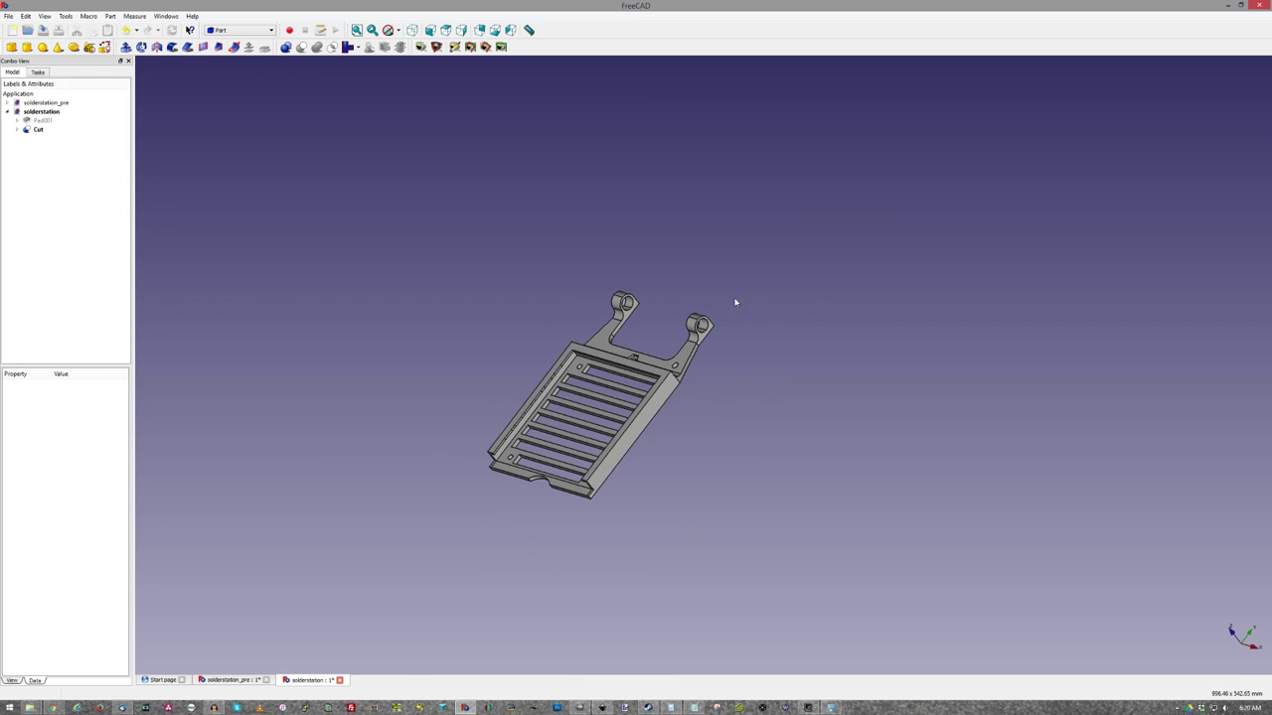
pyautogui.scroll(3, 634, 333)
pyautogui.scroll(-3, 683, 314)
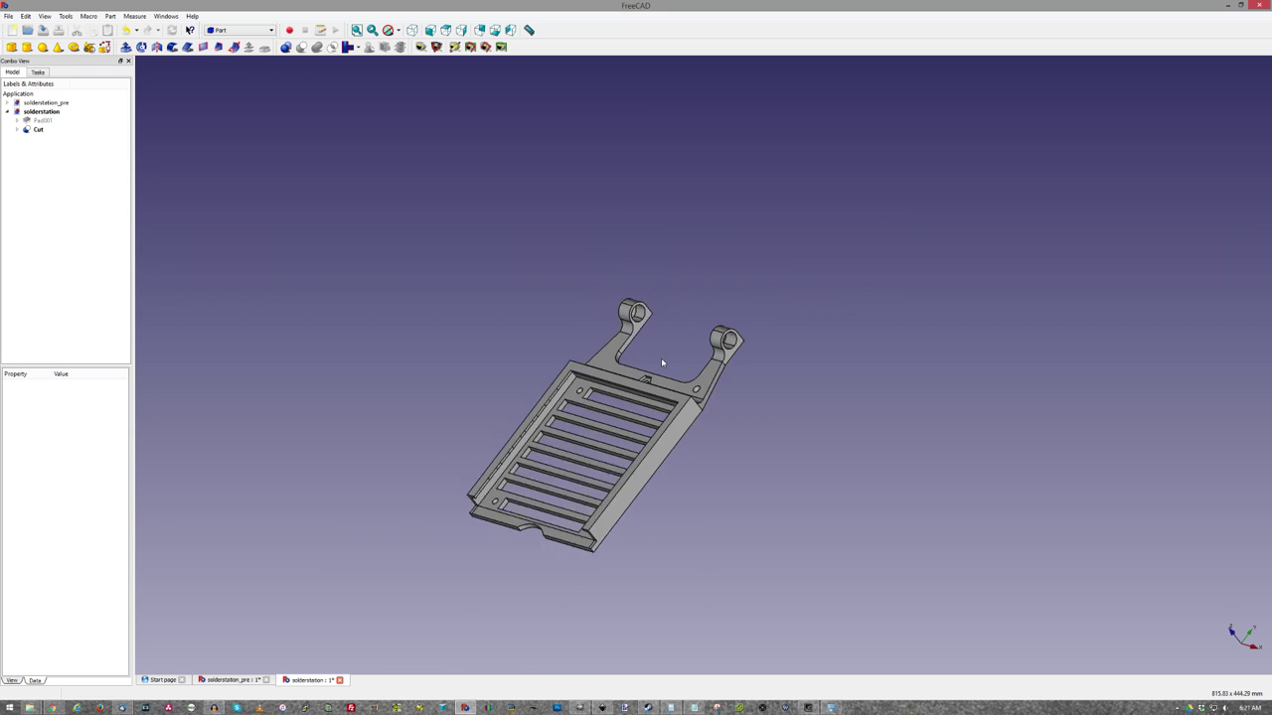
pyautogui.moveTo(661, 364); pyautogui.dragTo(736, 373, button='middle')
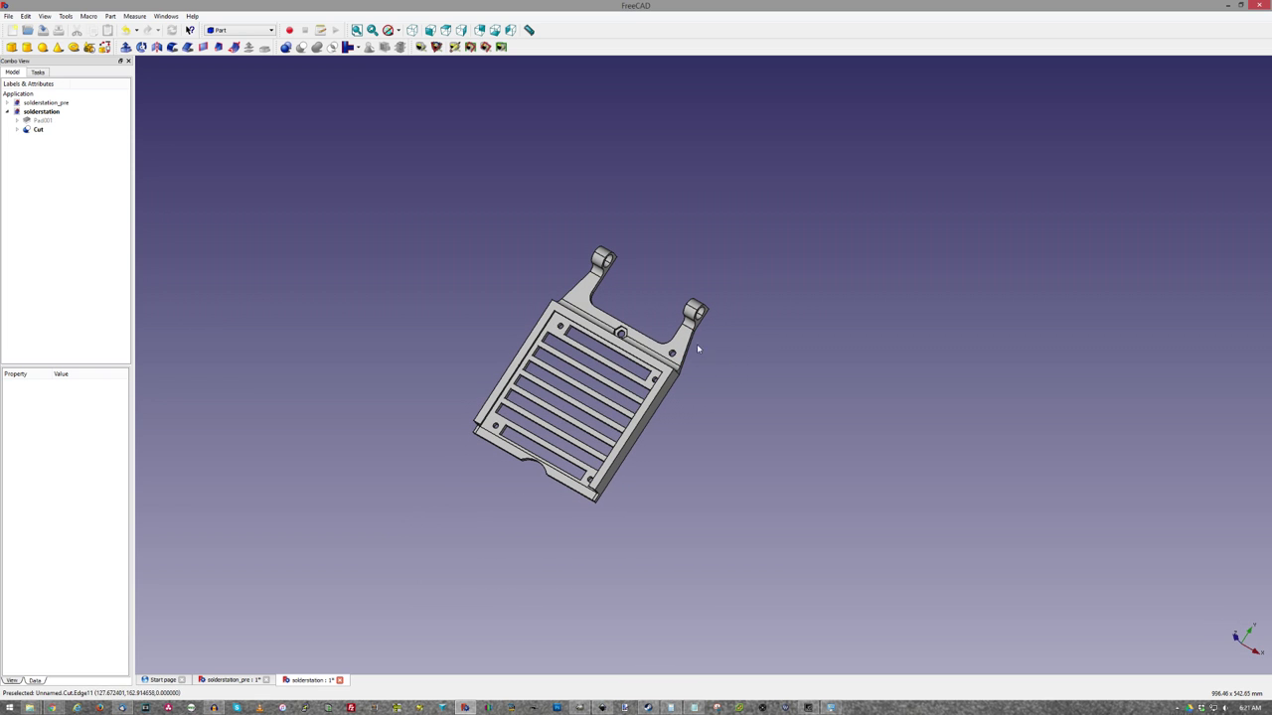
pyautogui.moveTo(728, 372)
pyautogui.mouseDown(button='middle')
pyautogui.moveTo(749, 315)
pyautogui.moveTo(719, 328)
pyautogui.moveTo(728, 348)
pyautogui.mouseUp(button='middle')
pyautogui.scroll(5, 502, 290)
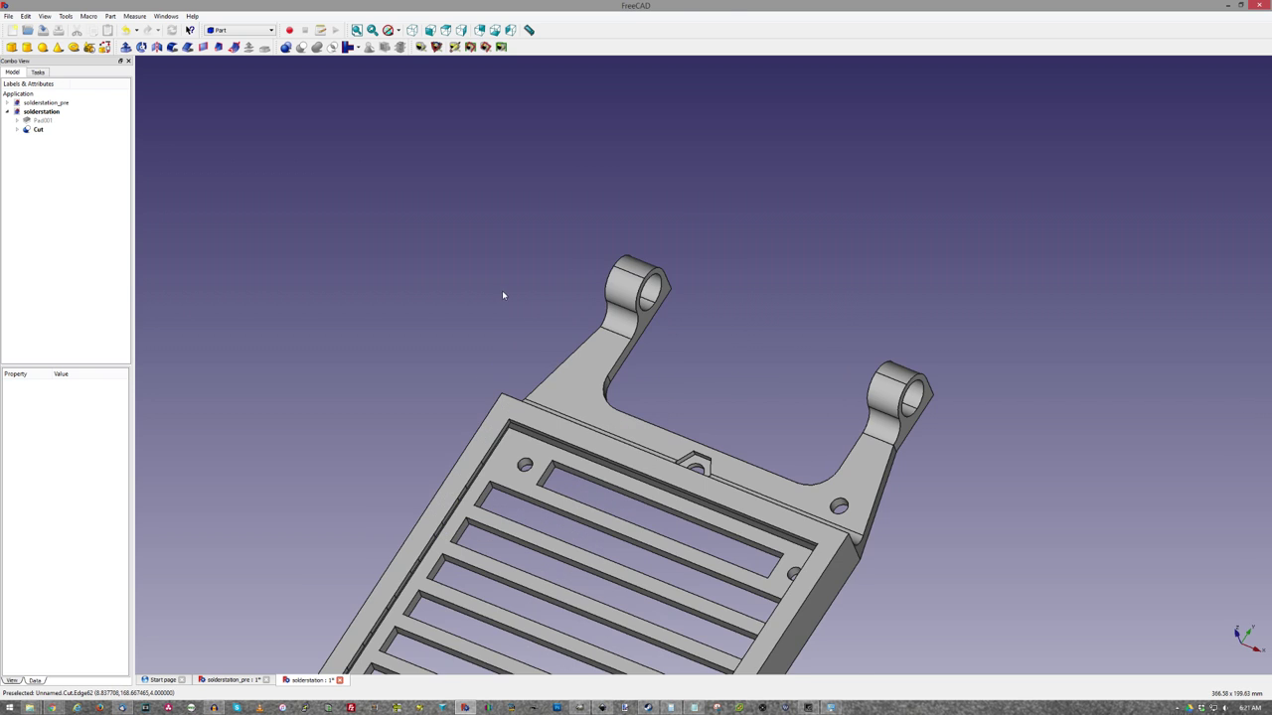
pyautogui.moveTo(505, 285); pyautogui.dragTo(640, 325, button='middle')
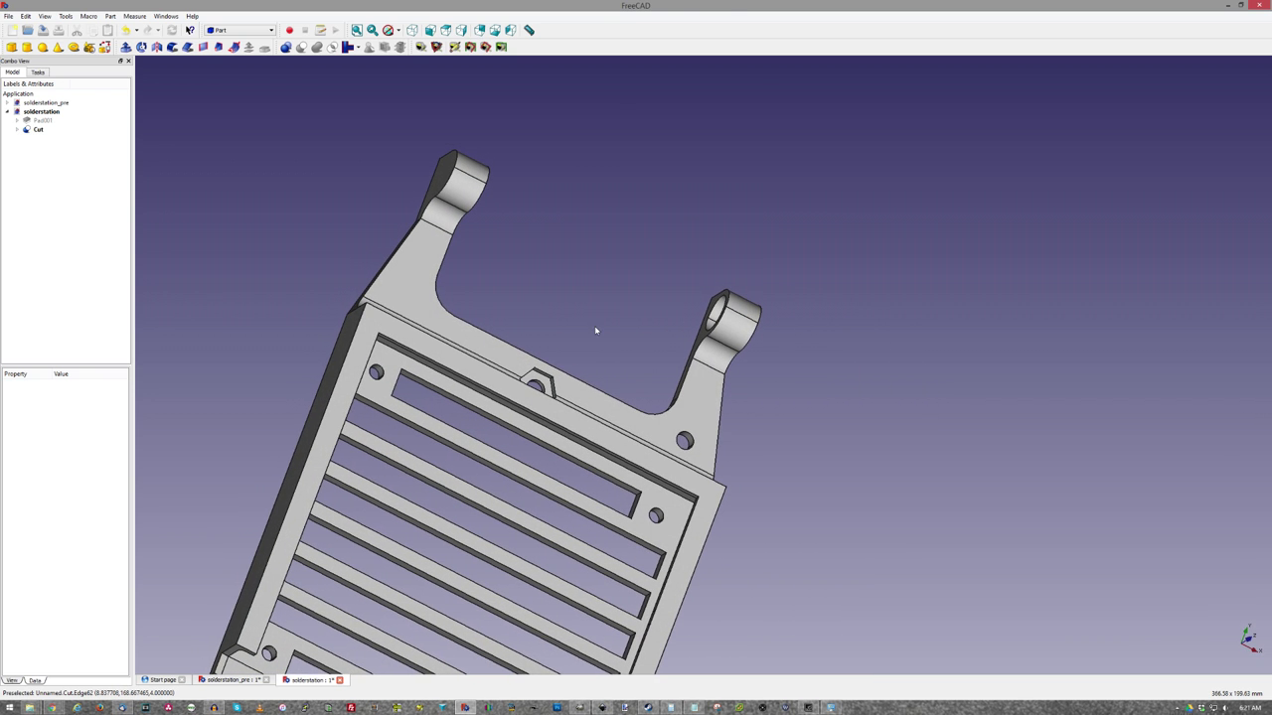
pyautogui.scroll(-5, 435, 241)
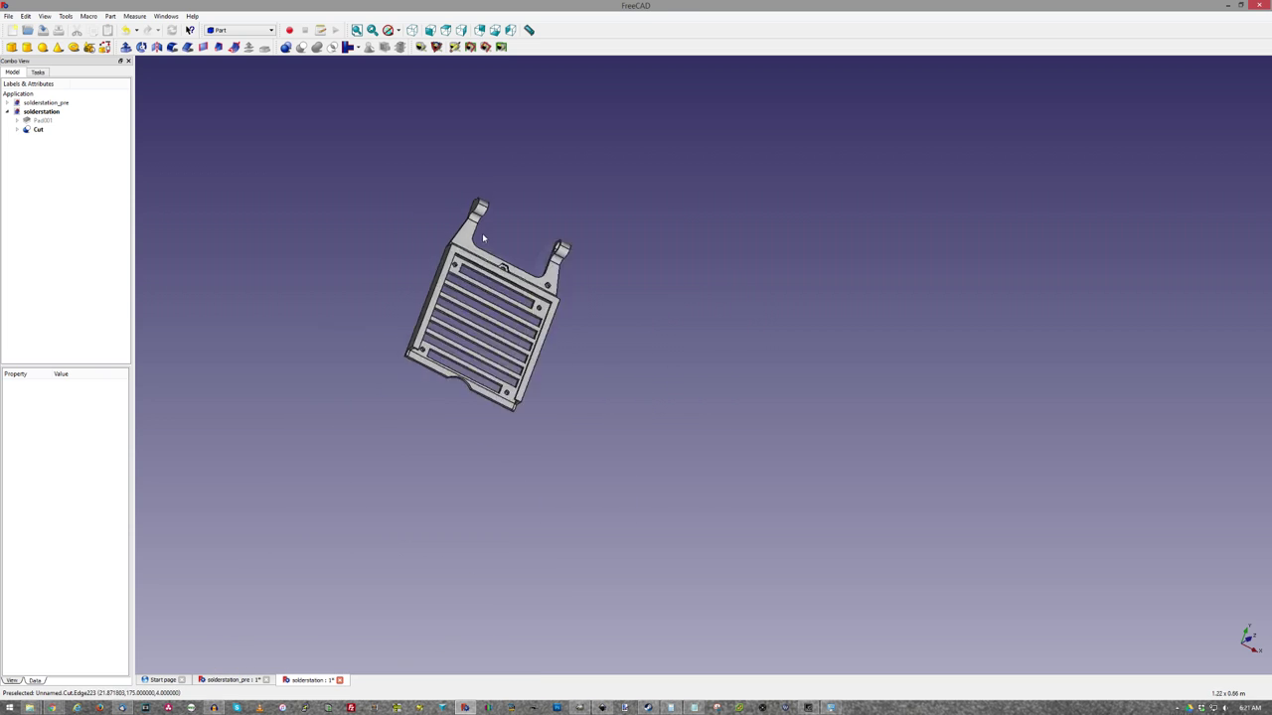
pyautogui.scroll(3, 495, 221)
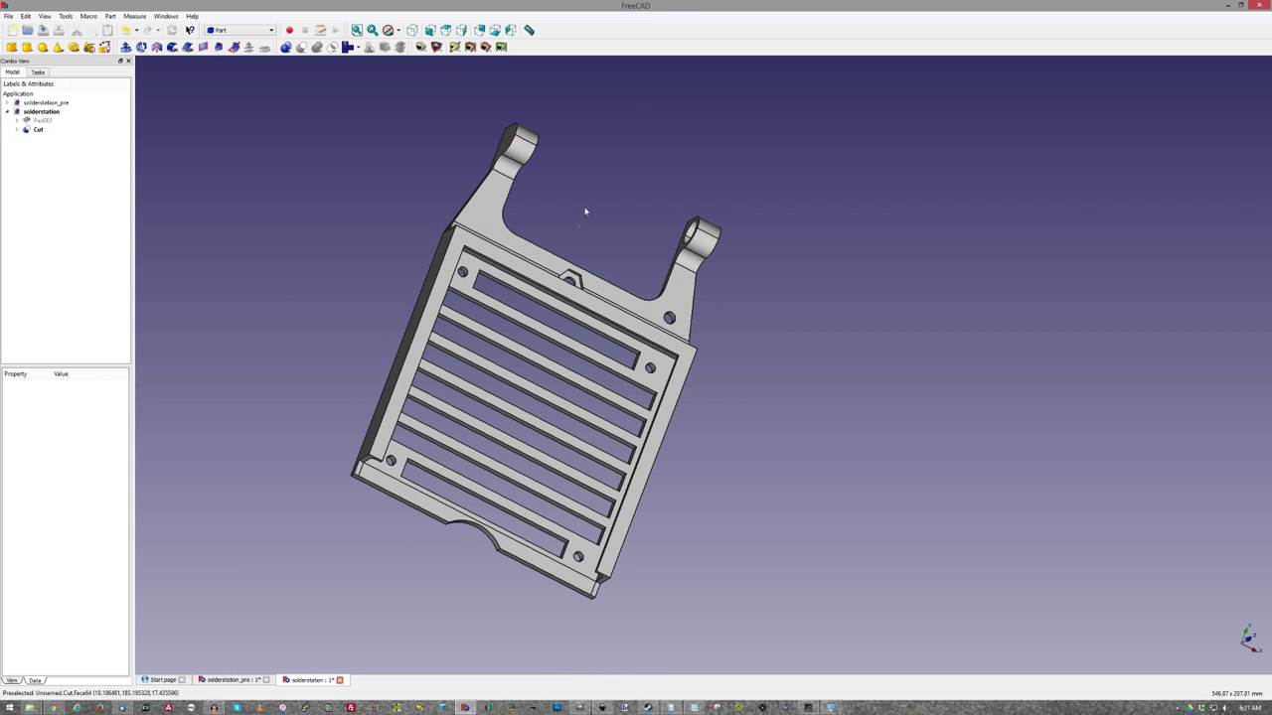
pyautogui.moveTo(605, 224); pyautogui.dragTo(513, 218, button='middle')
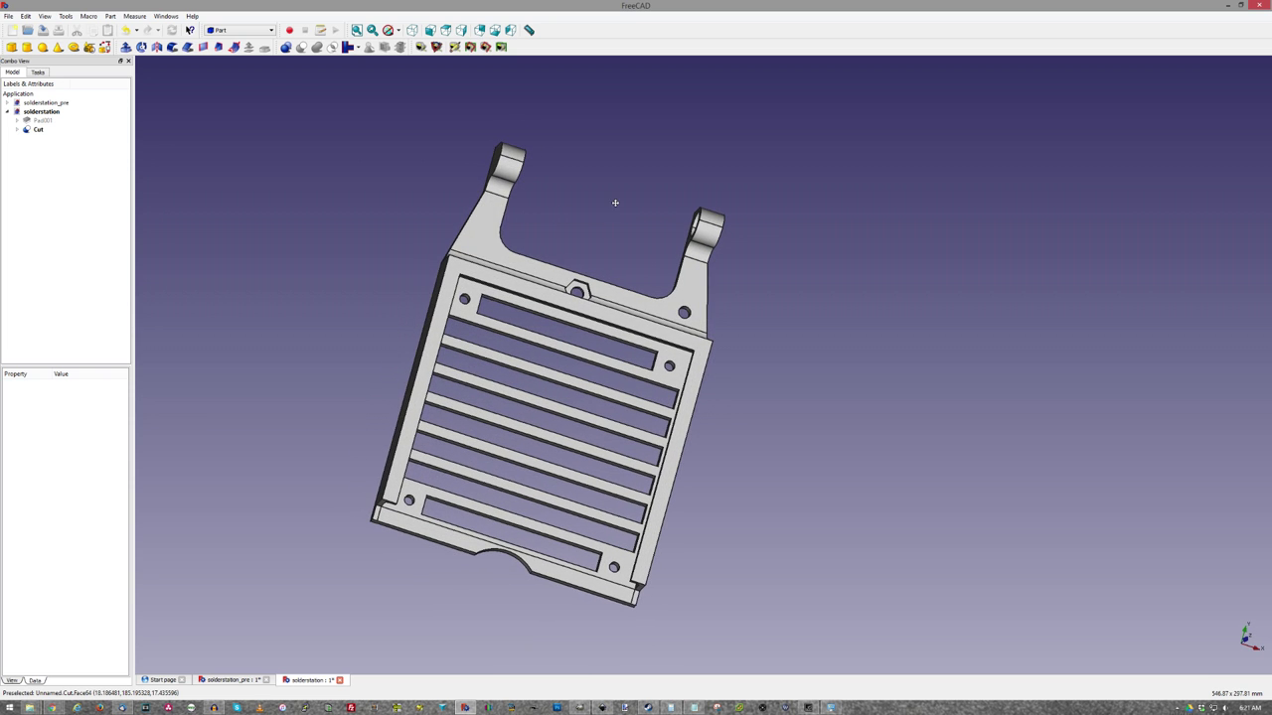
pyautogui.moveTo(615, 203)
pyautogui.mouseDown(button='middle')
pyautogui.moveTo(562, 227)
pyautogui.moveTo(621, 201)
pyautogui.mouseUp(button='middle')
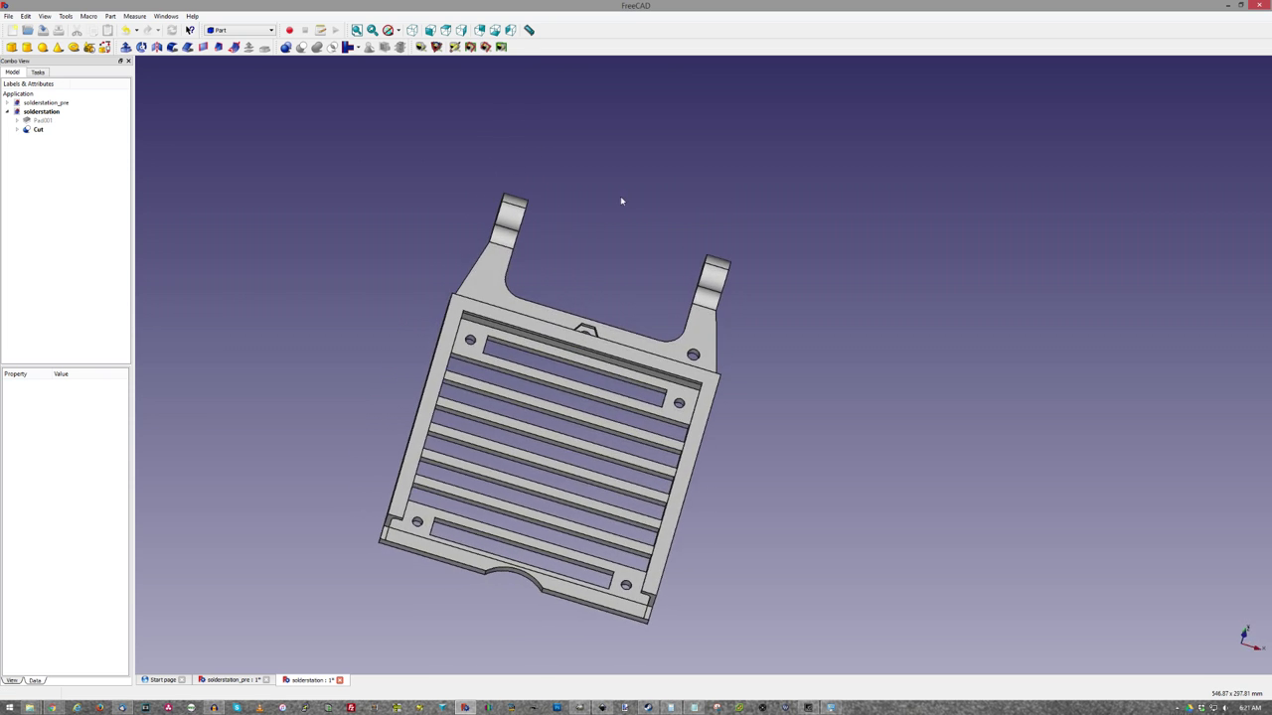
pyautogui.click(8, 16)
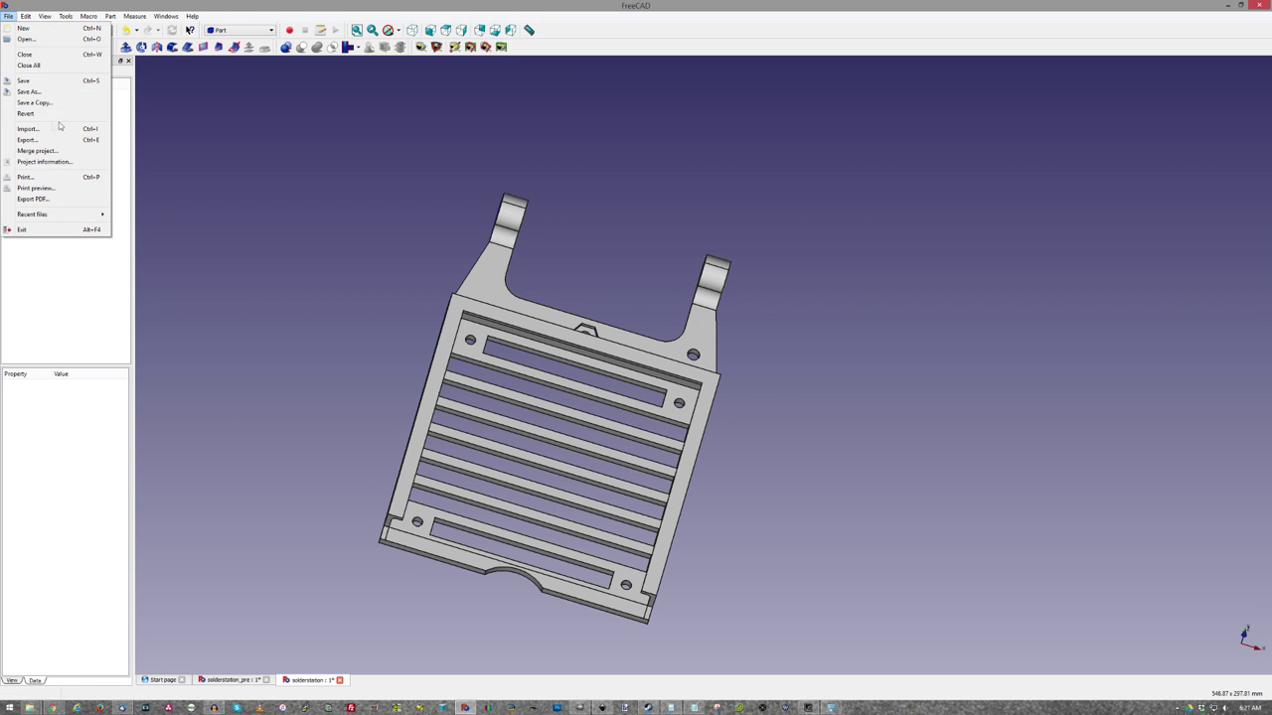
pyautogui.click(279, 172)
pyautogui.click(9, 16)
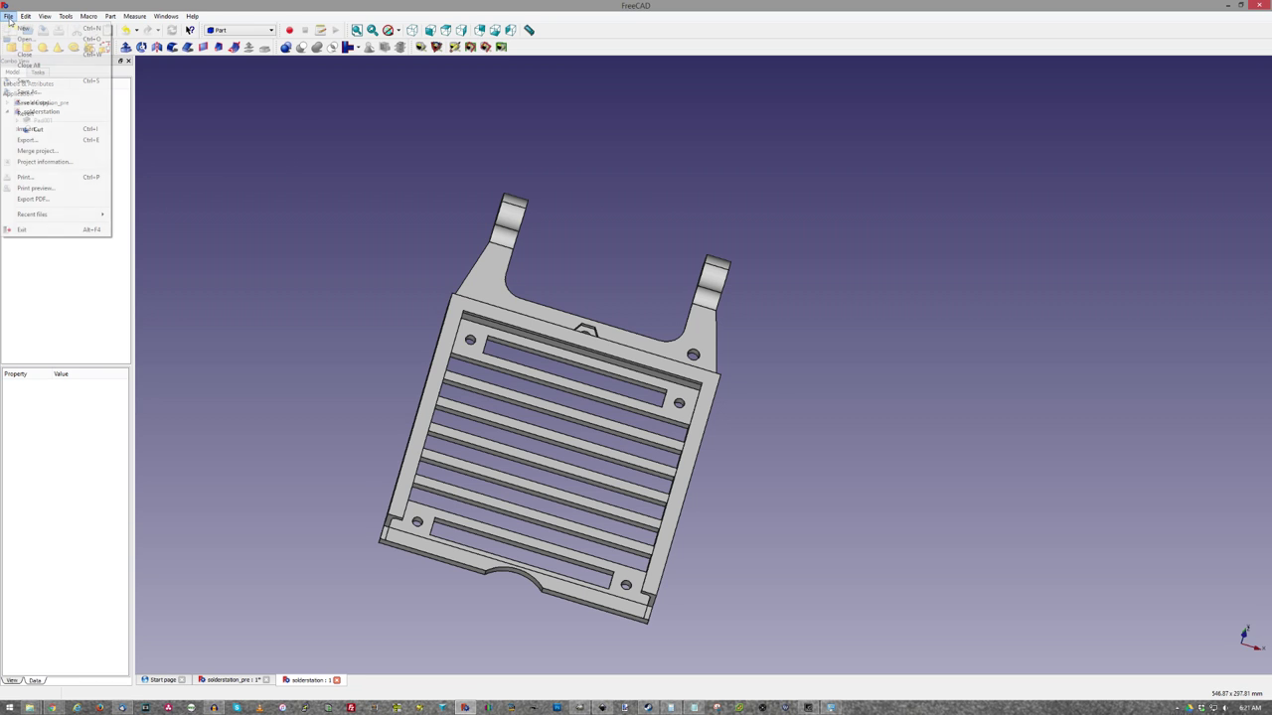
pyautogui.click(39, 130)
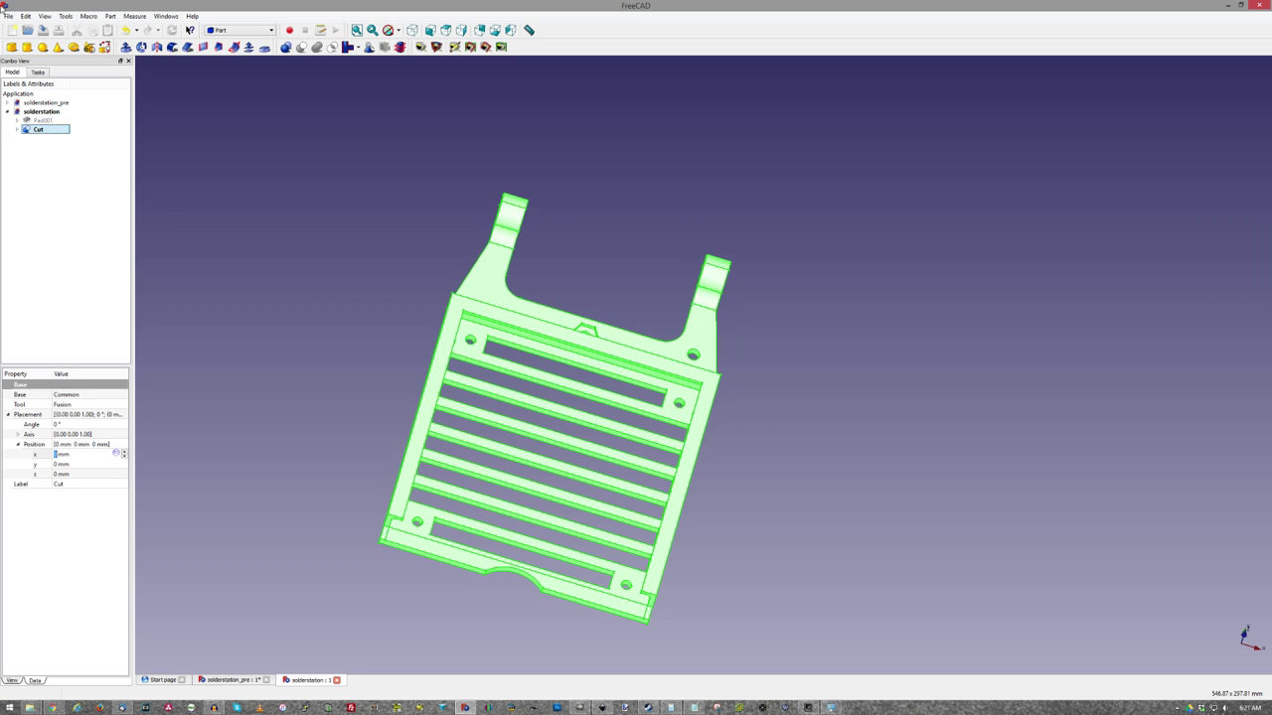
pyautogui.click(8, 17)
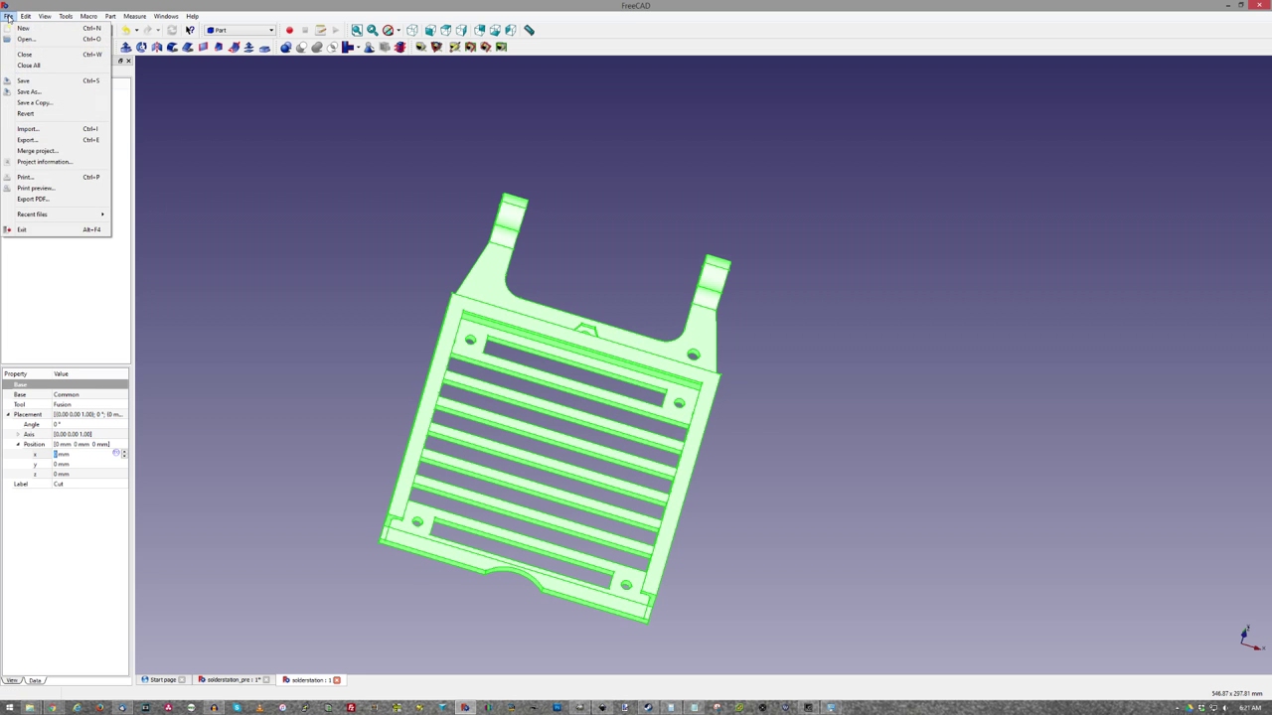
pyautogui.click(28, 139)
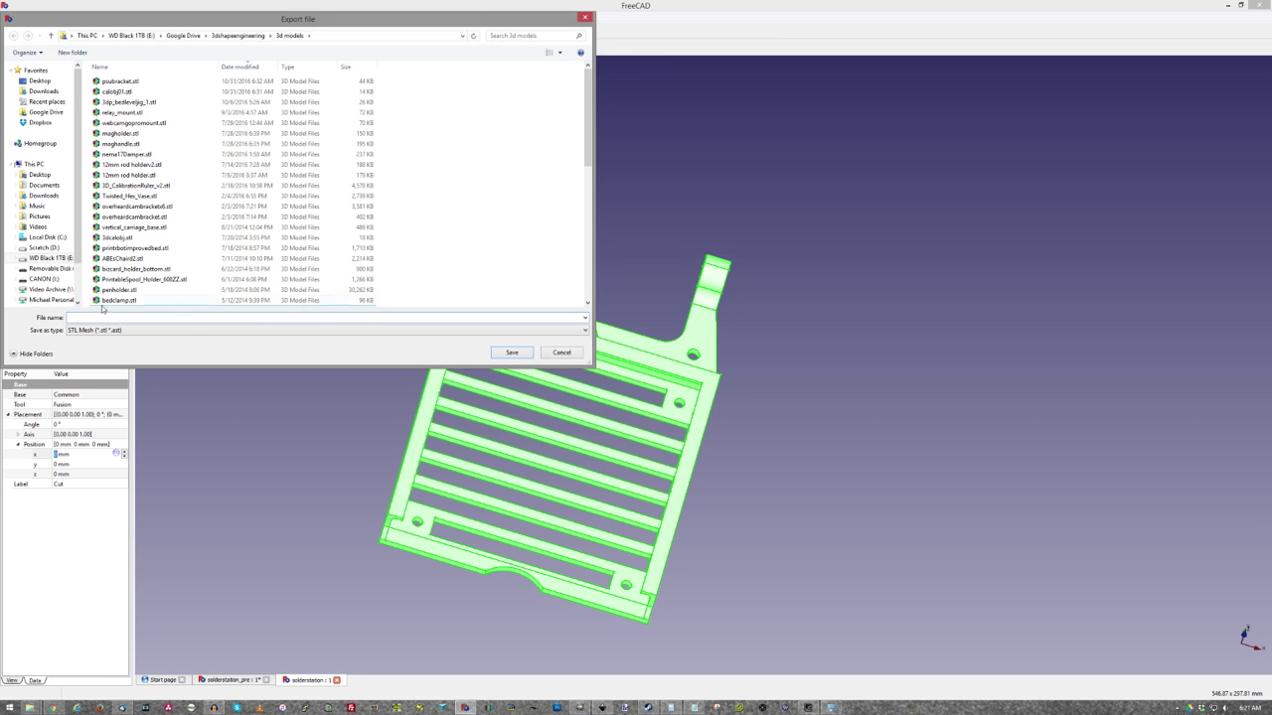
pyautogui.press('Escape')
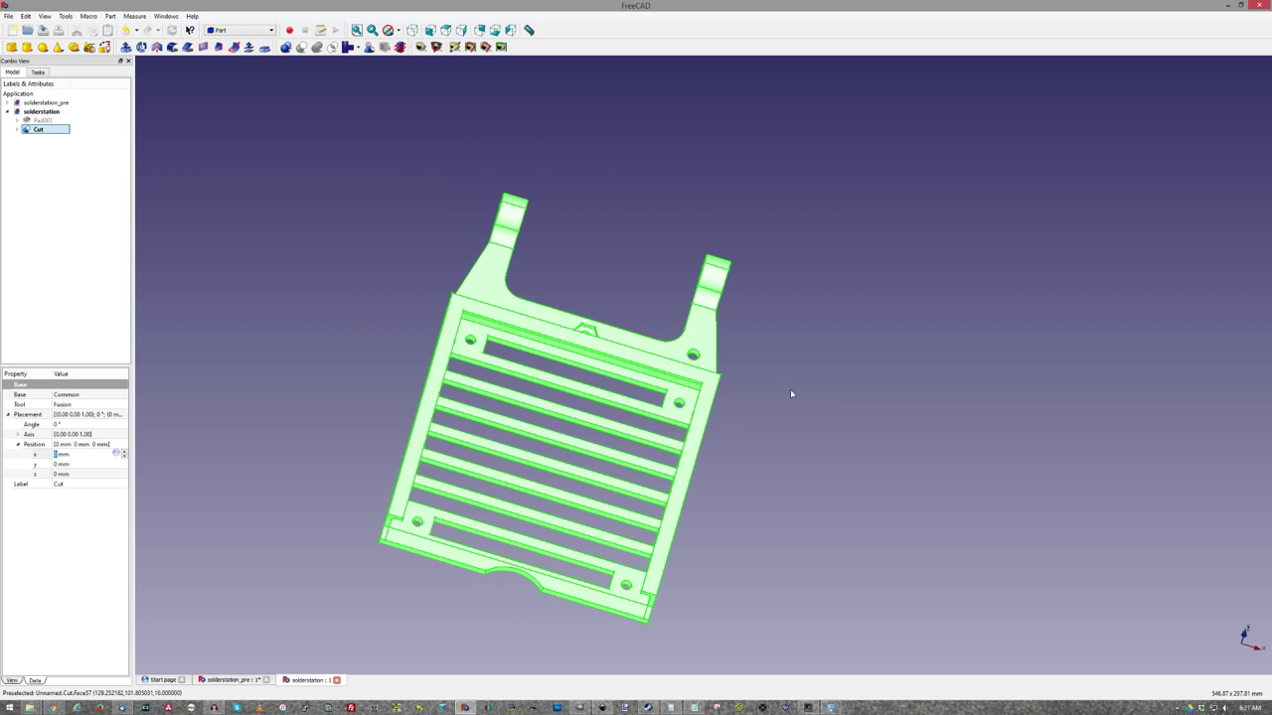
pyautogui.moveTo(791, 394); pyautogui.dragTo(749, 339, button='middle')
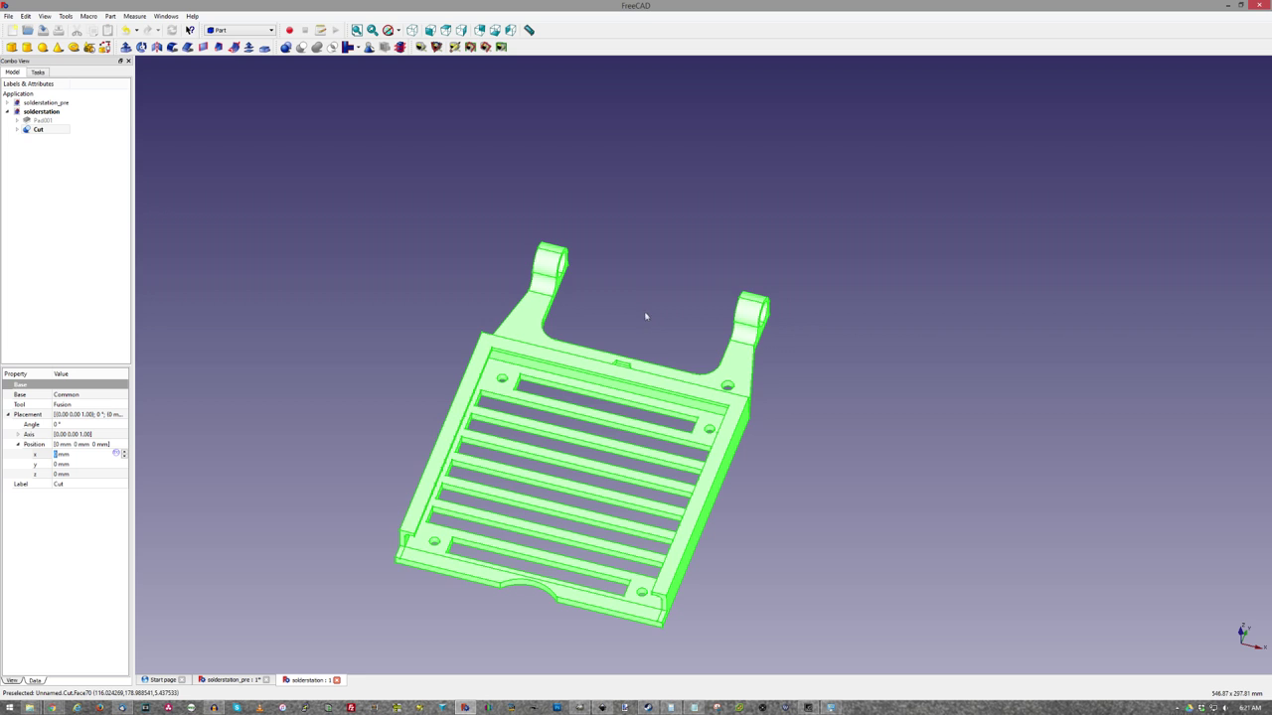
pyautogui.scroll(-4, 645, 316)
pyautogui.scroll(3, 642, 292)
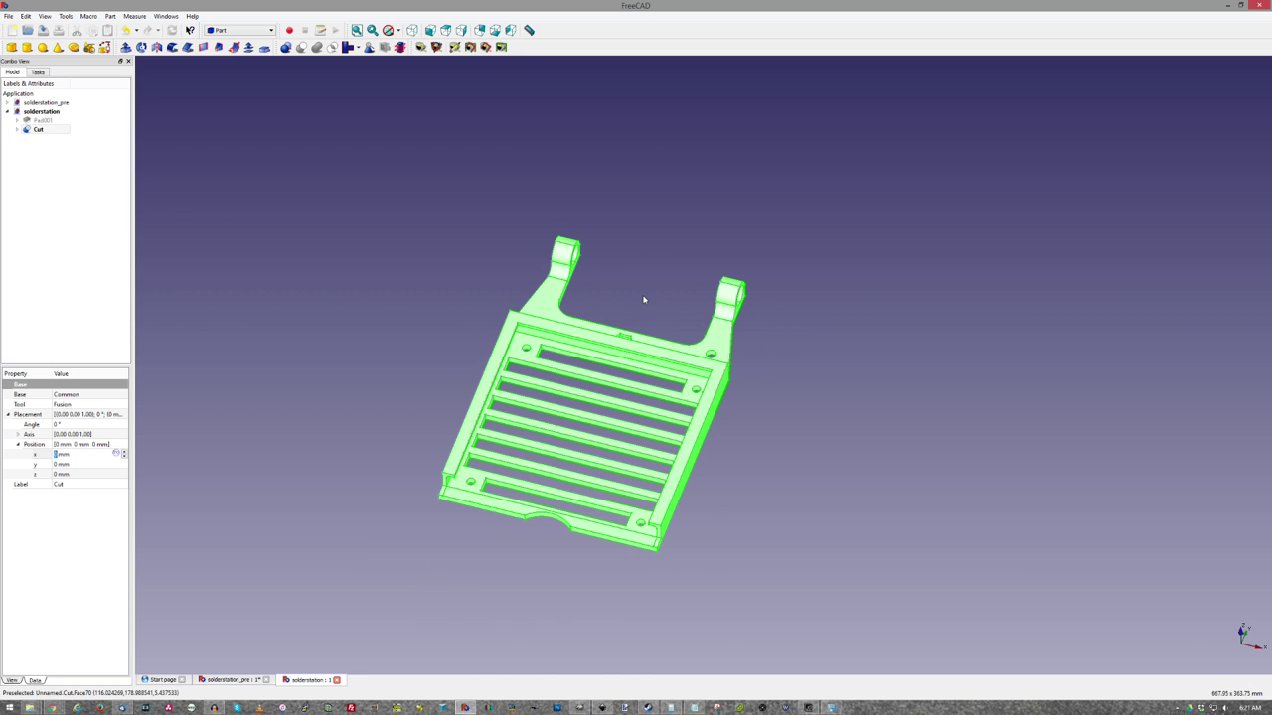